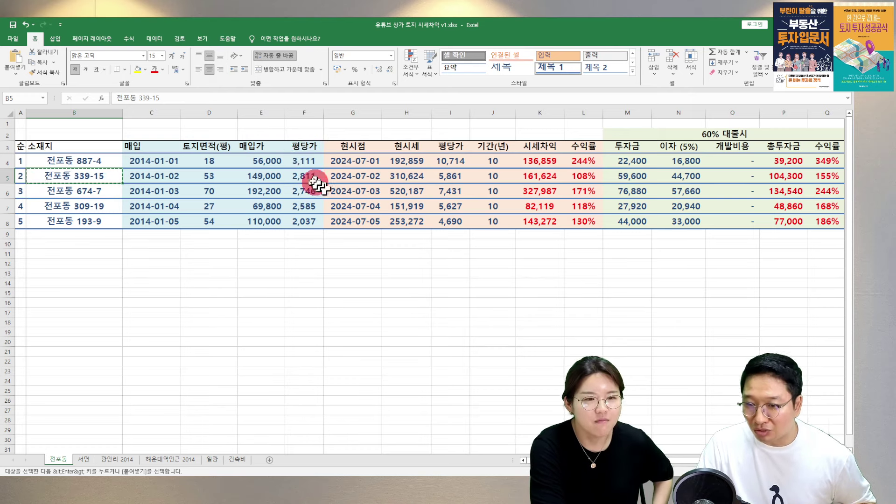
Step: Switch from Excel to KakaoMap in Chrome, close the street view, and search for the lot address in cell B5
{"action": "left_click", "coordinate": [306, 175]}
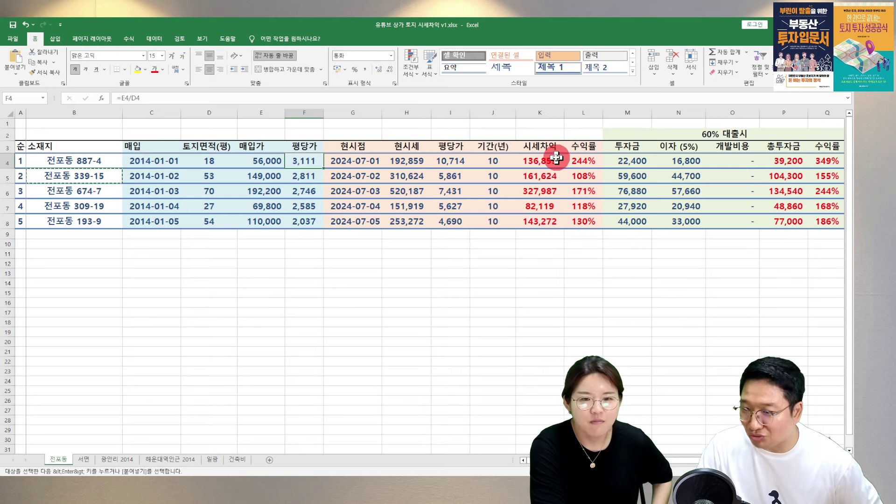
{"action": "left_click", "coordinate": [97, 174]}
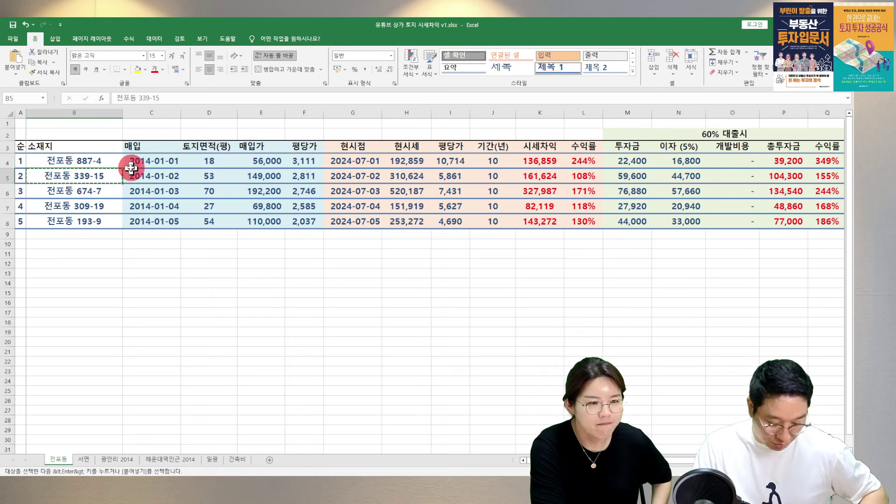
{"action": "key", "text": "alt+Tab"}
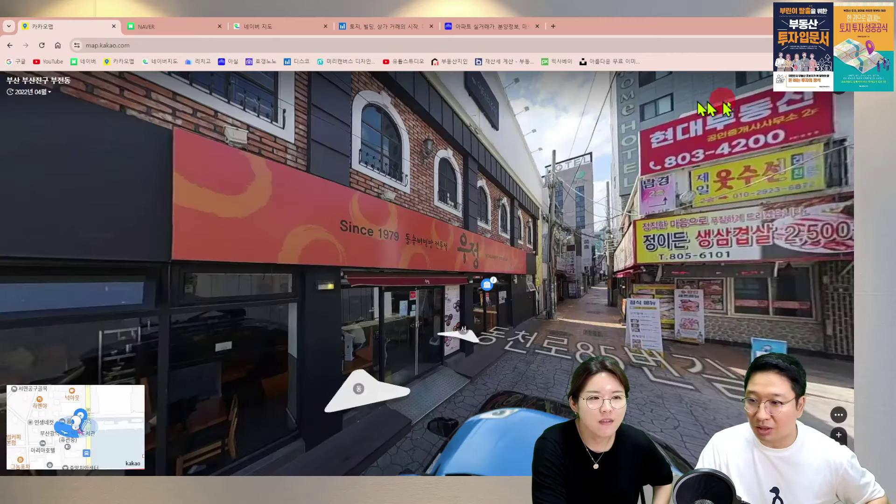
{"action": "left_click", "coordinate": [846, 95]}
{"action": "left_click", "coordinate": [70, 111]}
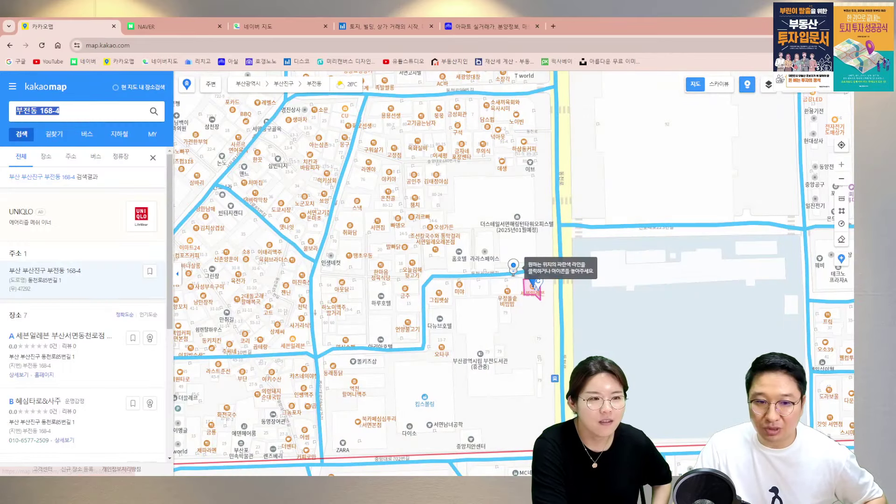
{"action": "type", "text": "전포동 339-15"}
{"action": "key", "text": "Return"}
{"action": "scroll", "coordinate": [528, 294], "scroll_direction": "up", "scroll_amount": 1}
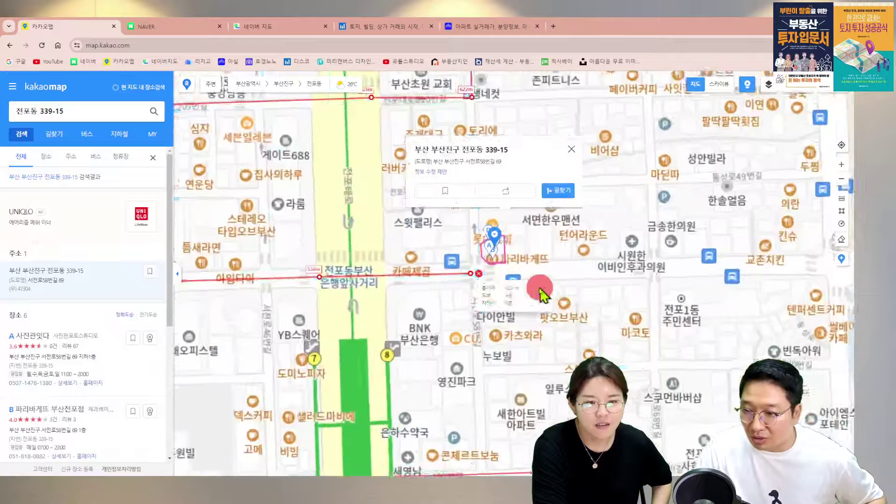
Step: Remove the distance measurement that ends beside the searched lot on the map
{"action": "left_click_drag", "start_coordinate": [392, 326], "coordinate": [589, 320]}
{"action": "scroll", "coordinate": [591, 296], "scroll_direction": "down", "scroll_amount": 1}
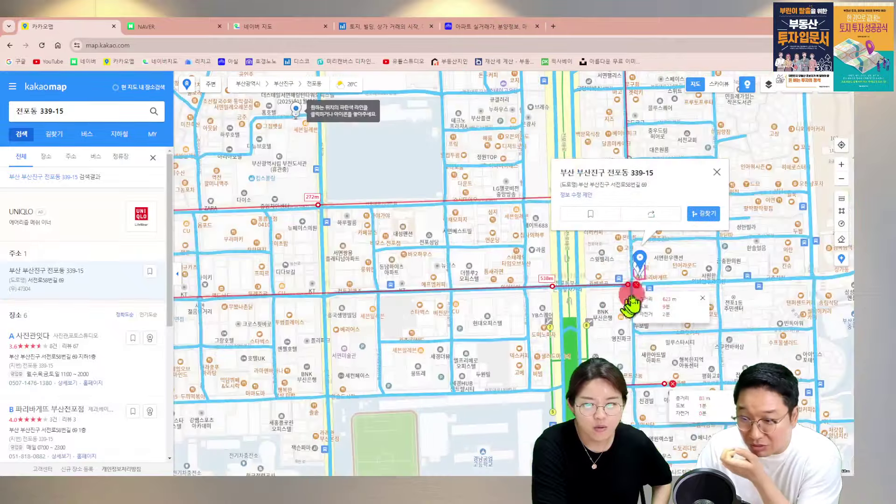
{"action": "left_click", "coordinate": [636, 284]}
{"action": "left_click_drag", "start_coordinate": [582, 293], "coordinate": [384, 303]}
{"action": "scroll", "coordinate": [487, 312], "scroll_direction": "up", "scroll_amount": 1}
{"action": "left_click_drag", "start_coordinate": [476, 292], "coordinate": [530, 298]}
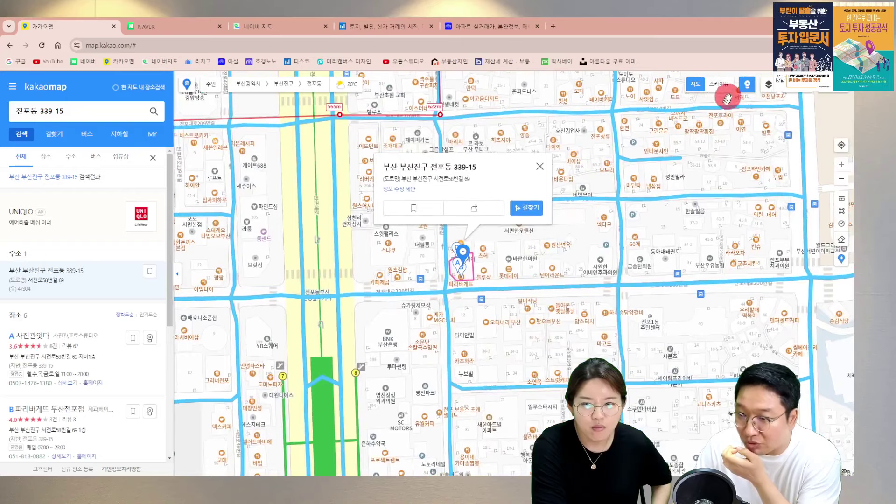
Step: Open the street view at the intersection beside the lot and examine the Paris Baguette corner building's full facade
{"action": "left_click", "coordinate": [443, 300]}
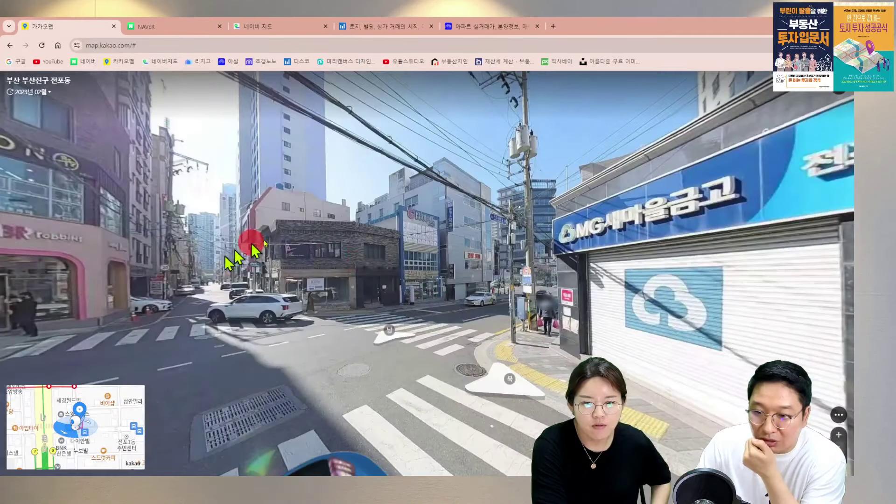
{"action": "left_click_drag", "start_coordinate": [229, 254], "coordinate": [761, 214]}
{"action": "left_click", "coordinate": [652, 388]}
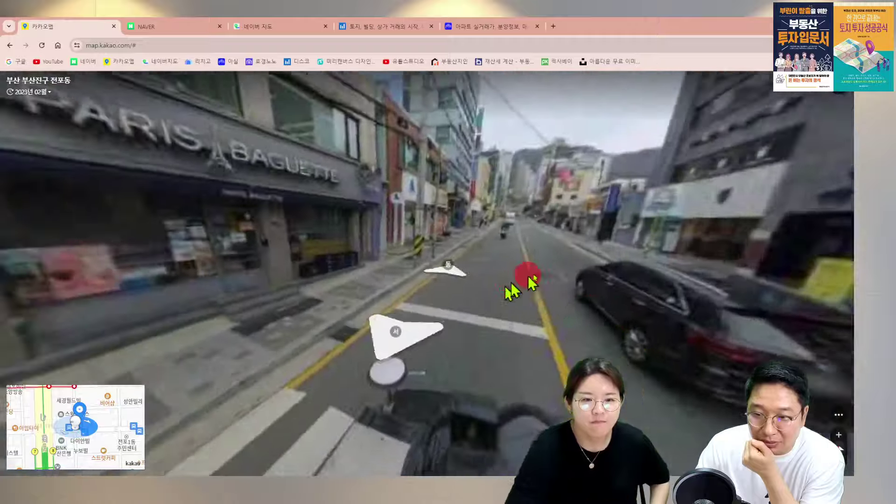
{"action": "left_click_drag", "start_coordinate": [528, 273], "coordinate": [653, 266]}
{"action": "left_click_drag", "start_coordinate": [576, 234], "coordinate": [691, 298]}
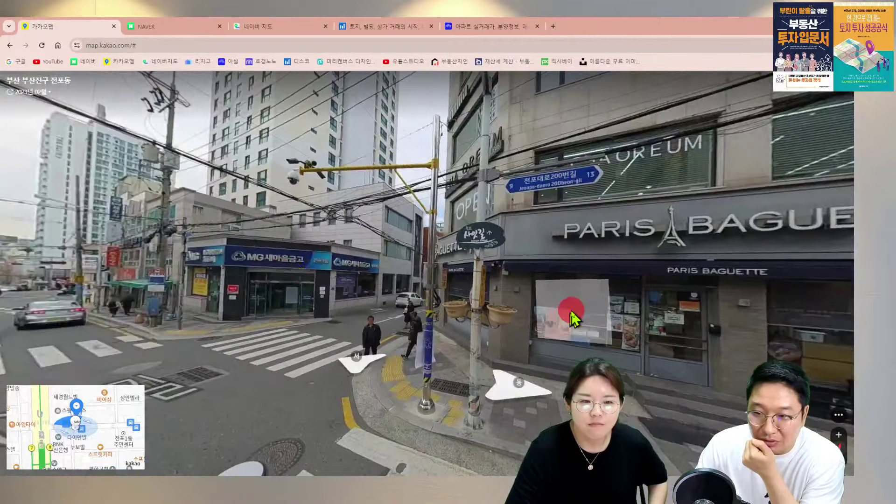
{"action": "left_click_drag", "start_coordinate": [571, 315], "coordinate": [392, 387]}
{"action": "left_click_drag", "start_coordinate": [445, 318], "coordinate": [428, 340]}
{"action": "left_click_drag", "start_coordinate": [359, 299], "coordinate": [374, 254]}
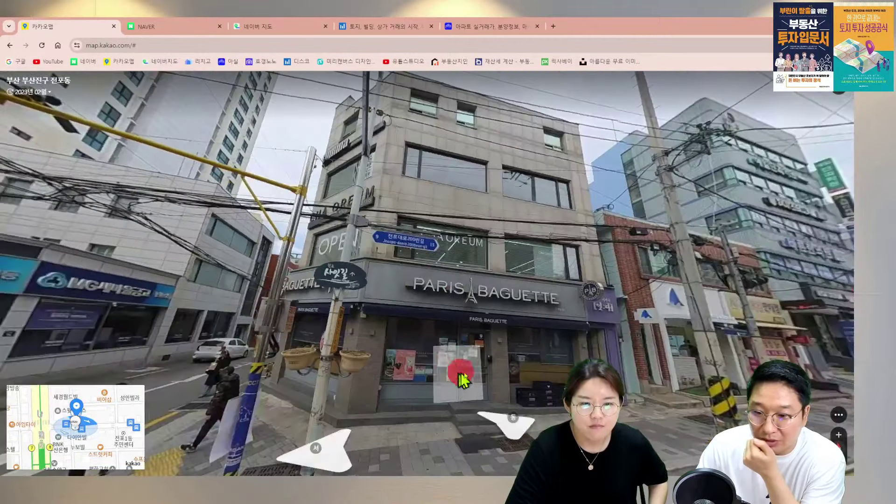
Step: Open the overlay comparison with past street imagery and extend the 2008년 10월 image across the whole view
{"action": "left_click", "coordinate": [30, 92]}
{"action": "left_click", "coordinate": [137, 219]}
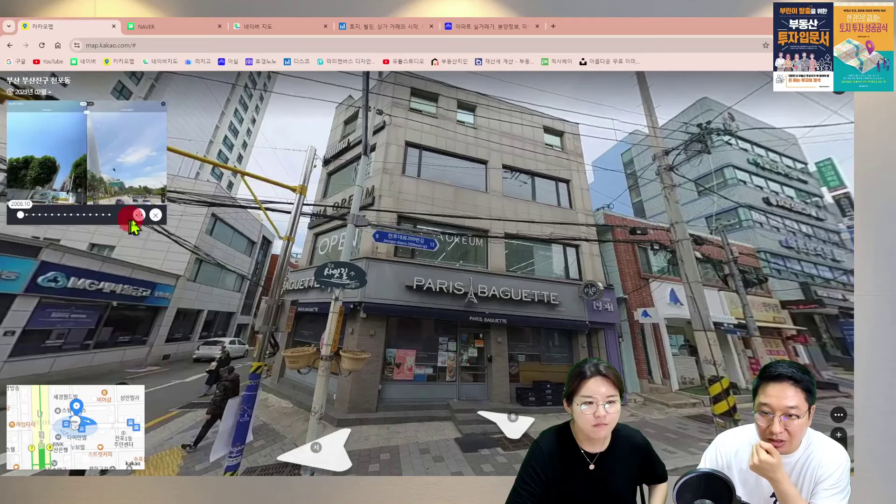
{"action": "left_click_drag", "start_coordinate": [115, 120], "coordinate": [848, 120]}
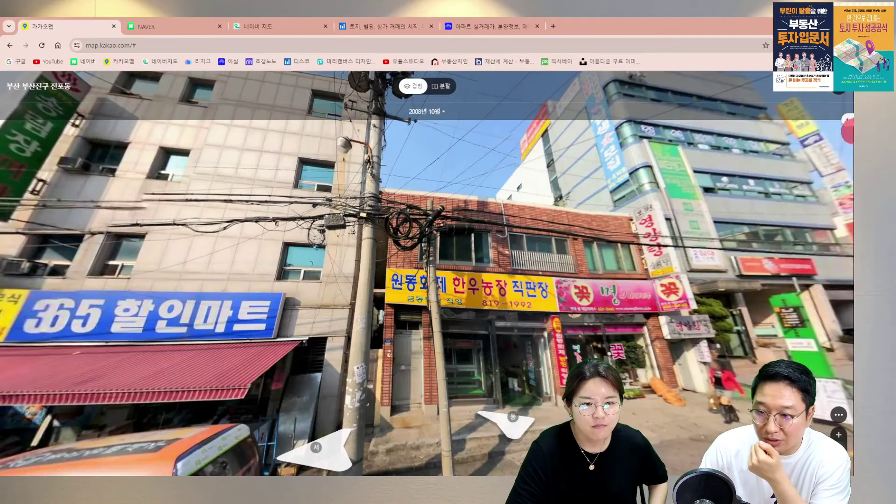
{"action": "left_click_drag", "start_coordinate": [444, 250], "coordinate": [613, 202]}
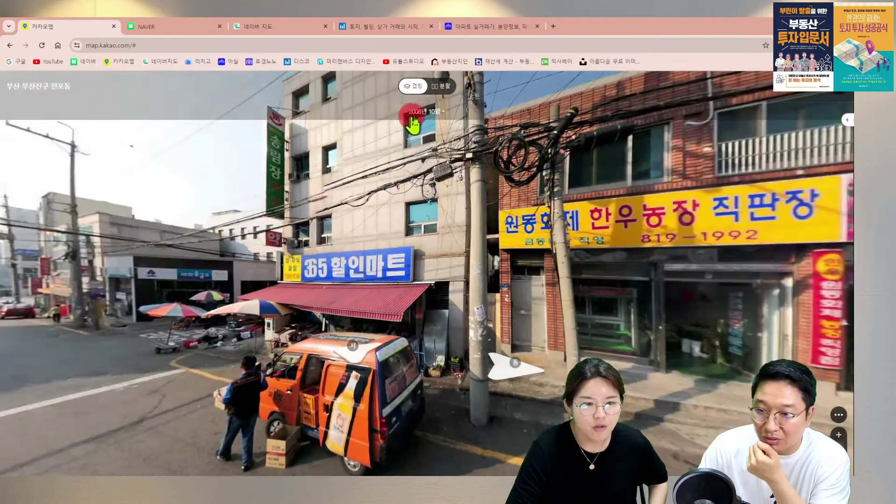
Step: Set the past imagery date to 2014년 01월 and examine the Paris Baguette building
{"action": "left_click", "coordinate": [417, 114]}
{"action": "left_click", "coordinate": [439, 294]}
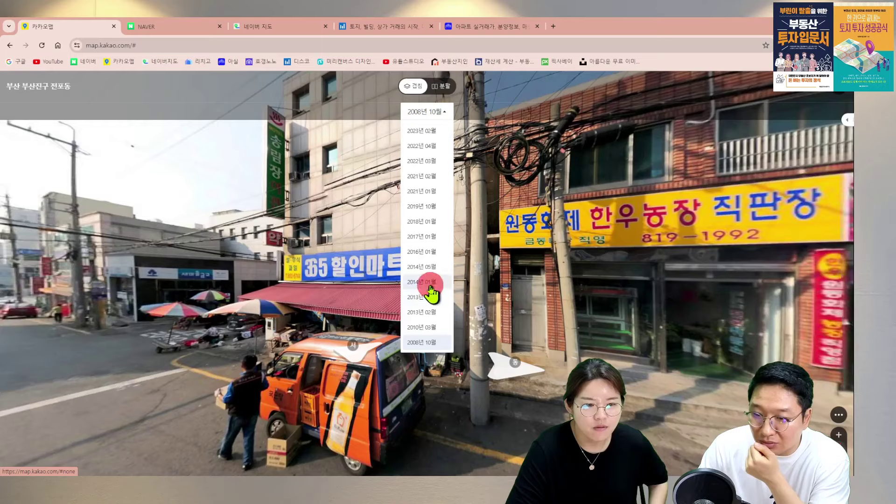
{"action": "left_click", "coordinate": [431, 286]}
{"action": "left_click_drag", "start_coordinate": [438, 294], "coordinate": [318, 338]}
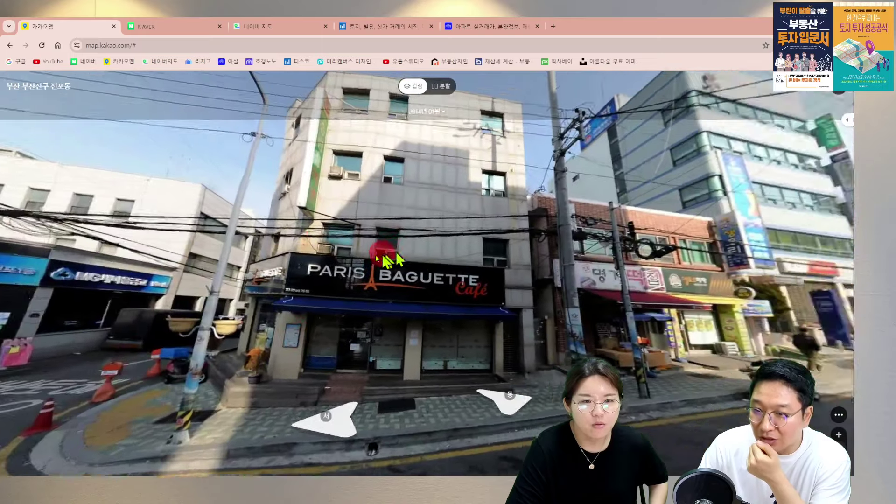
{"action": "left_click_drag", "start_coordinate": [383, 254], "coordinate": [356, 284]}
Step: Switch to the Excel sheet and review row 5's purchase price, unit price, land area, current date and current market price
{"action": "left_click", "coordinate": [501, 474]}
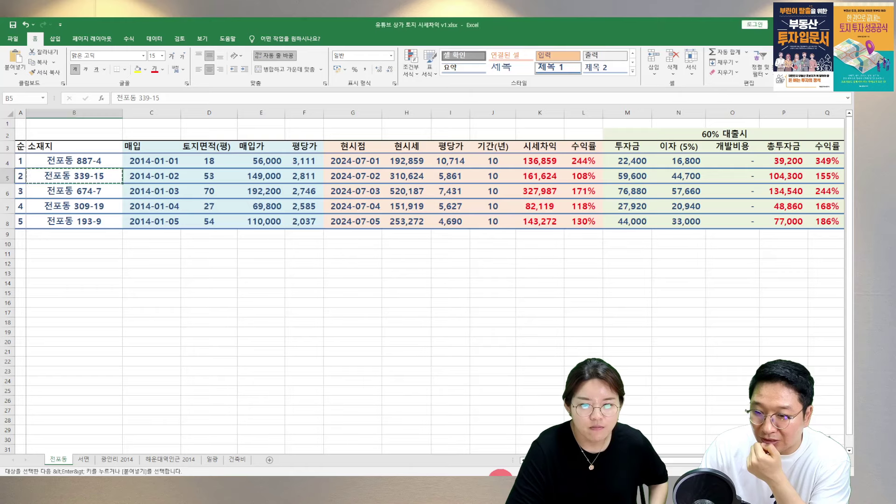
{"action": "left_click", "coordinate": [260, 174]}
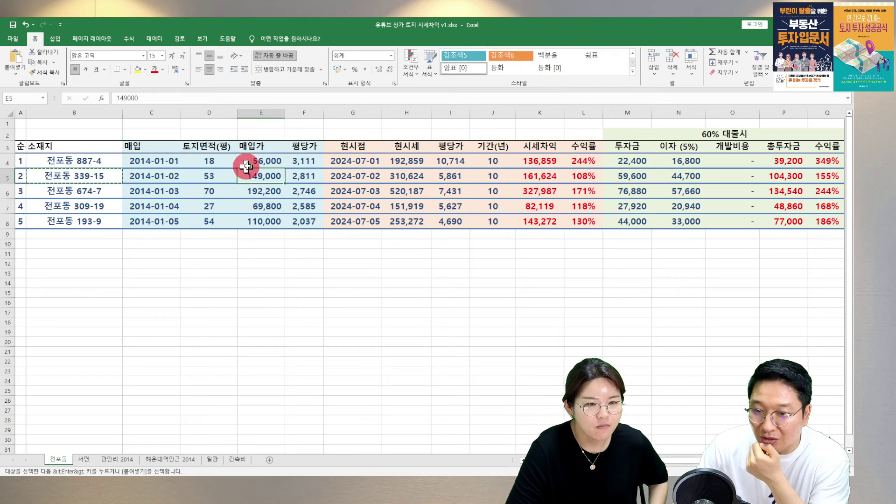
{"action": "left_click", "coordinate": [287, 177]}
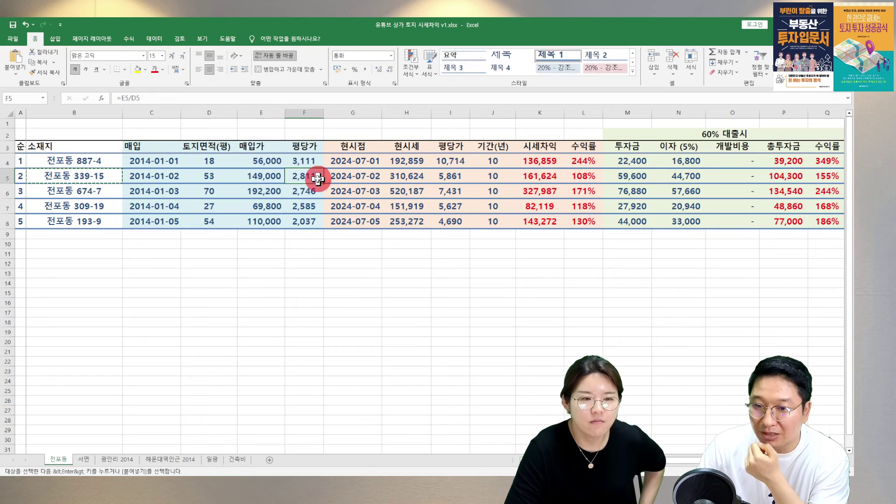
{"action": "left_click", "coordinate": [211, 175]}
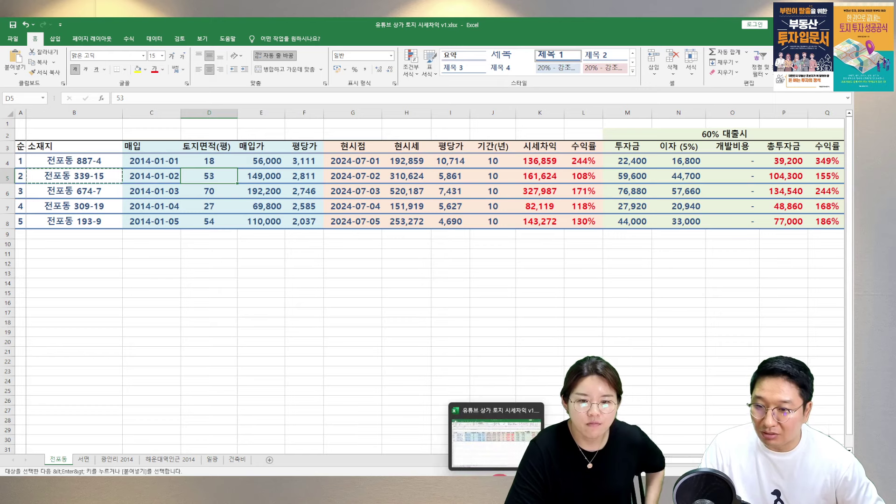
{"action": "left_click", "coordinate": [360, 179]}
{"action": "left_click", "coordinate": [420, 180]}
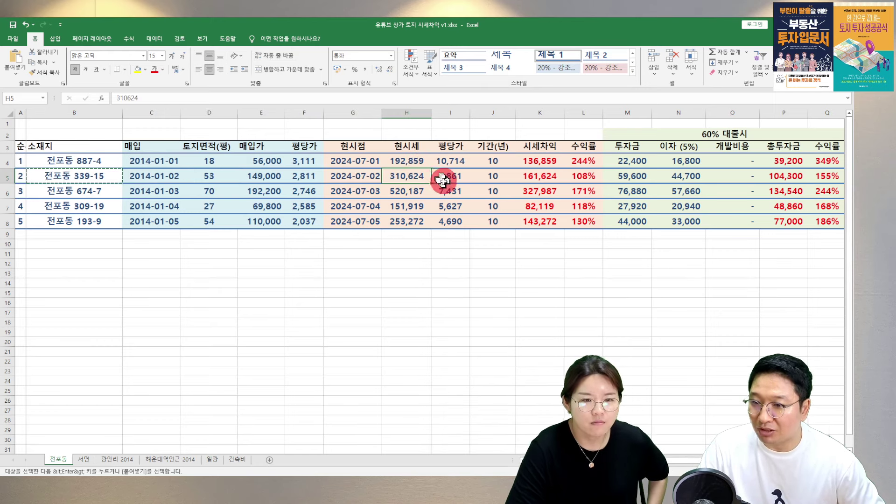
Step: Switch back to KakaoMap in Chrome, reveal the 2023년 02월 image fully in the comparison, and examine the building
{"action": "mouse_move", "coordinate": [476, 477]}
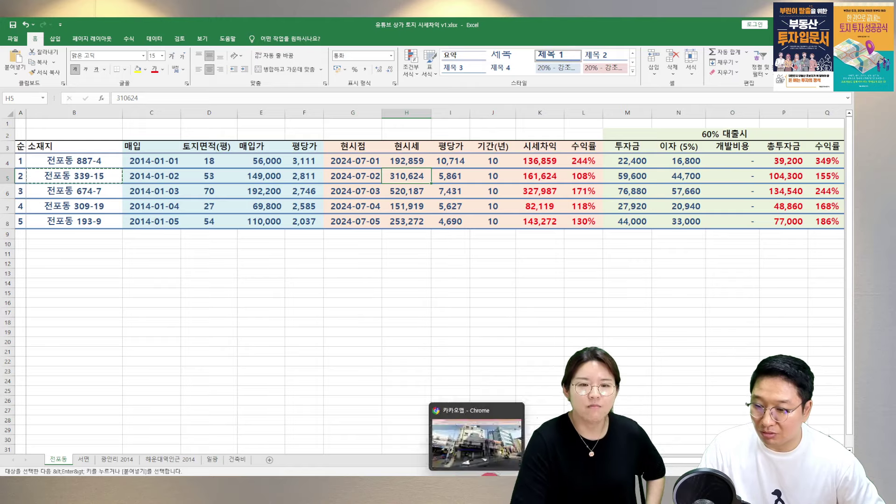
{"action": "left_click", "coordinate": [476, 443]}
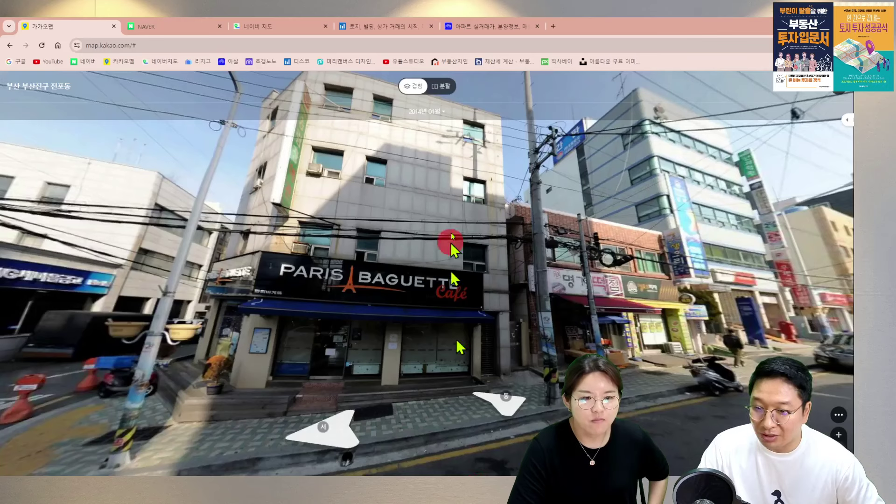
{"action": "left_click_drag", "start_coordinate": [846, 123], "coordinate": [57, 187]}
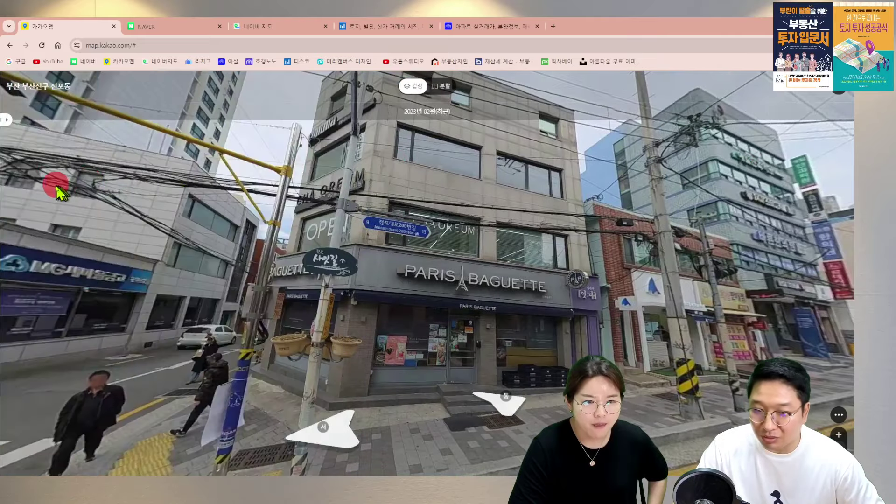
{"action": "left_click_drag", "start_coordinate": [254, 231], "coordinate": [298, 280]}
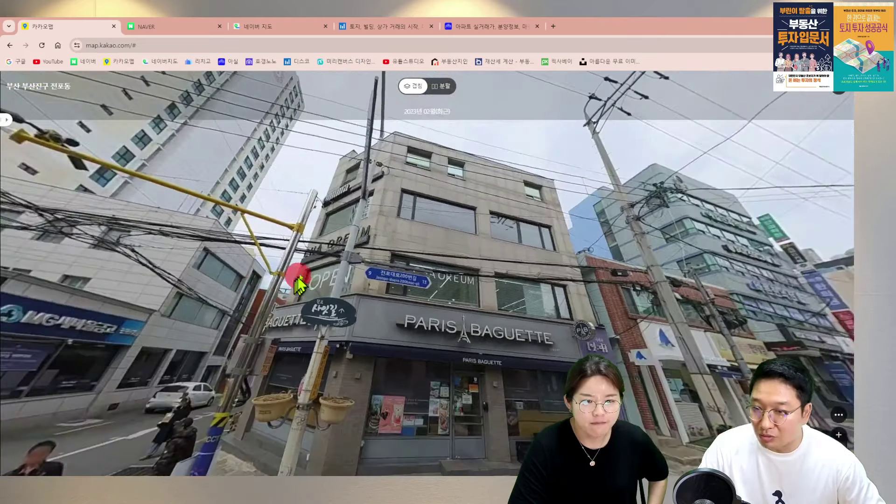
{"action": "left_click_drag", "start_coordinate": [364, 268], "coordinate": [426, 136]}
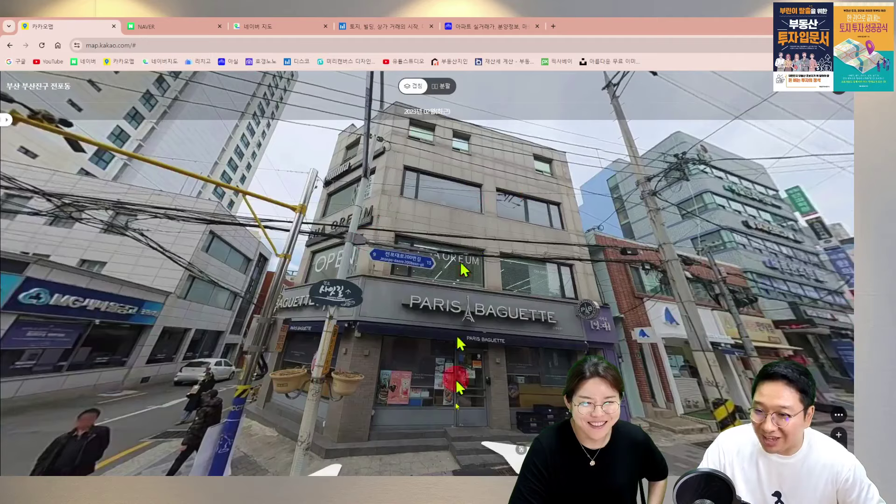
Step: Return to Excel and review row 5's current unit price, return rate, purchase price, price gain and current market price
{"action": "key", "text": "alt+Tab"}
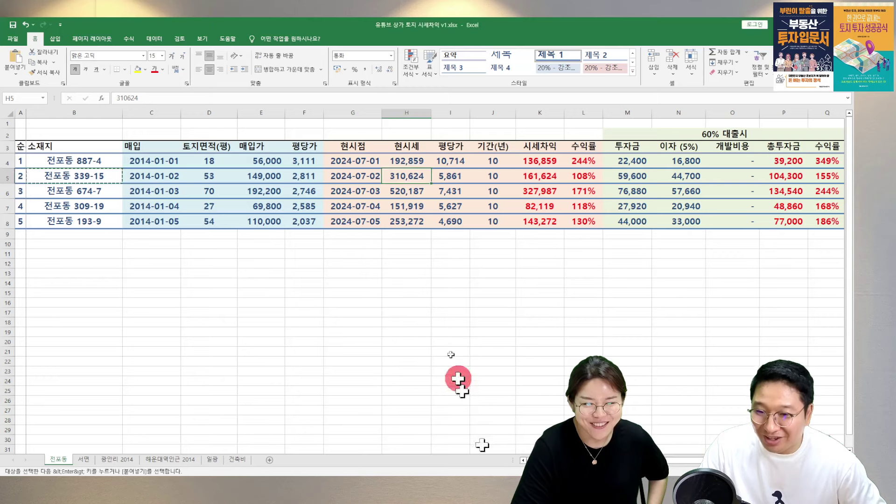
{"action": "left_click", "coordinate": [450, 178]}
{"action": "left_click", "coordinate": [578, 176]}
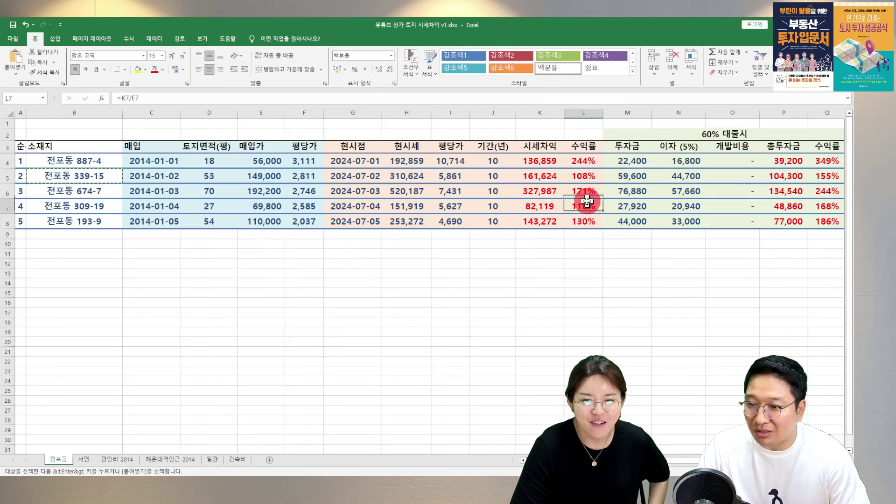
{"action": "left_click", "coordinate": [278, 181]}
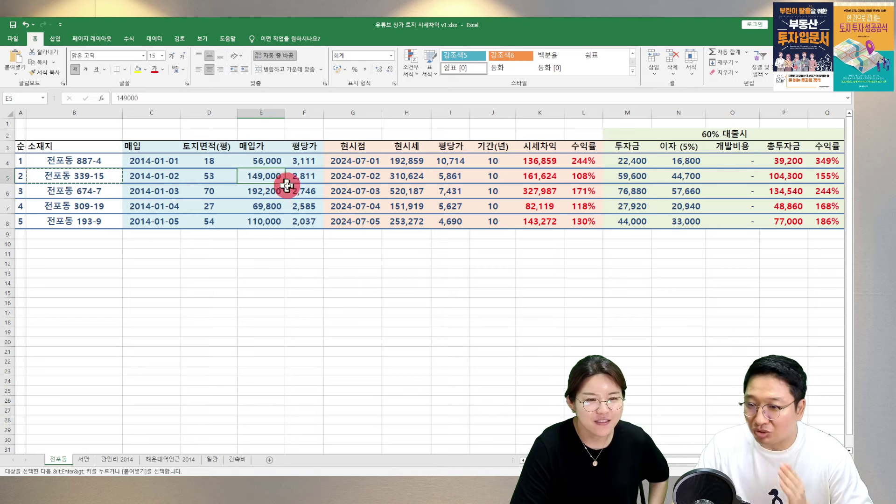
{"action": "left_click", "coordinate": [547, 178]}
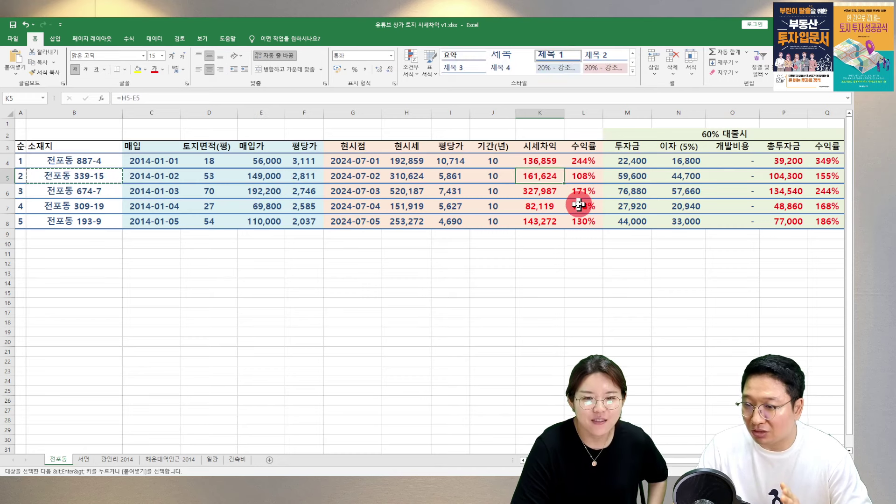
{"action": "left_click", "coordinate": [387, 177]}
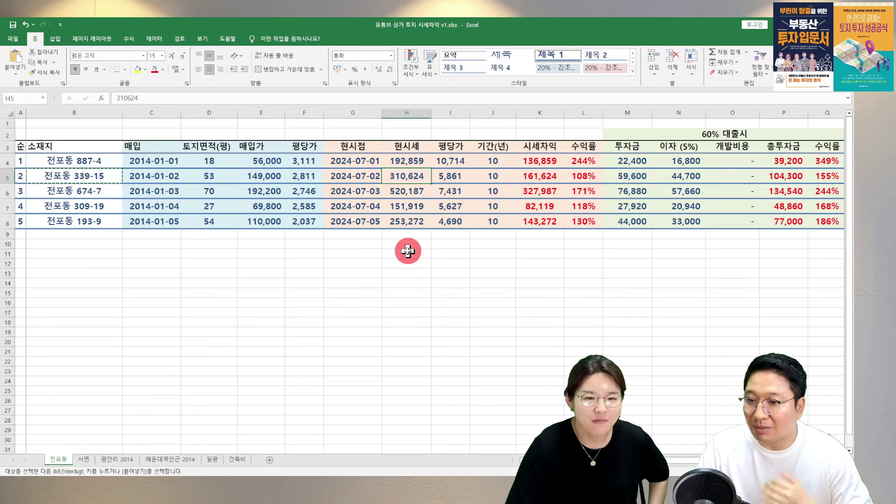
{"action": "left_click", "coordinate": [444, 180]}
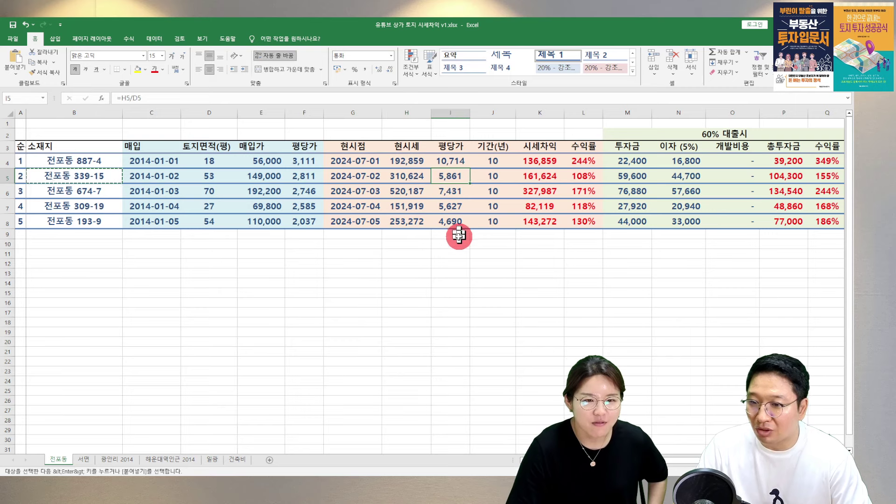
Step: Review the invested amount, total investment and return rate for row 5 under the 60% 대출시 section
{"action": "left_click", "coordinate": [619, 176]}
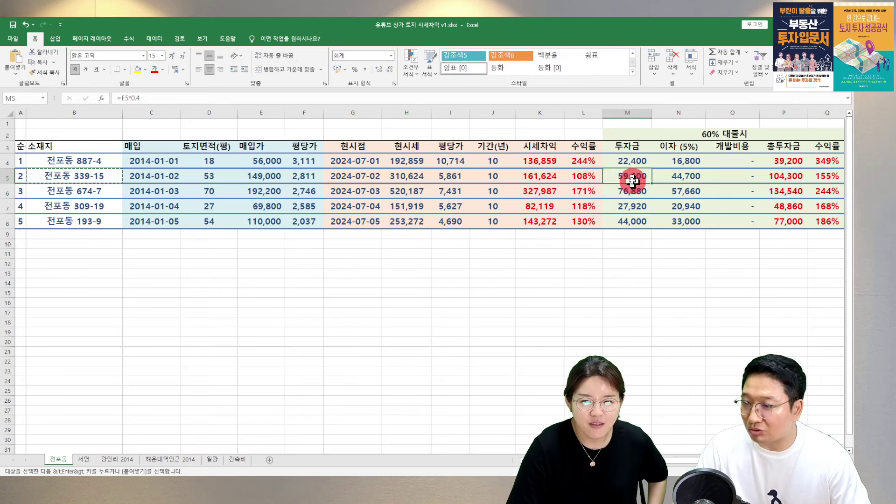
{"action": "left_click", "coordinate": [777, 177]}
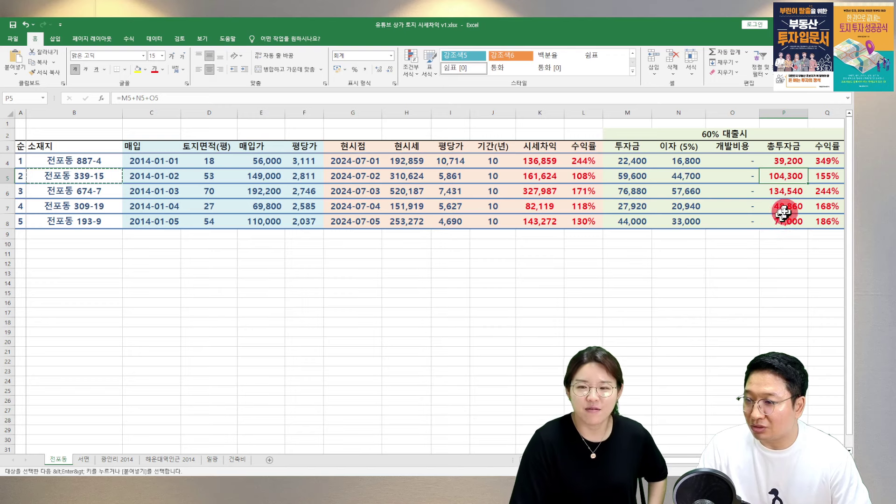
{"action": "left_click", "coordinate": [824, 178]}
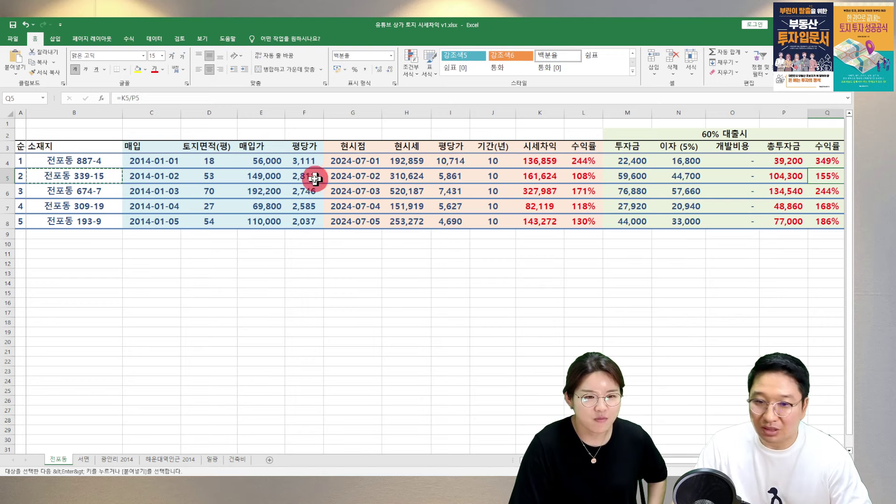
{"action": "left_click", "coordinate": [112, 195]}
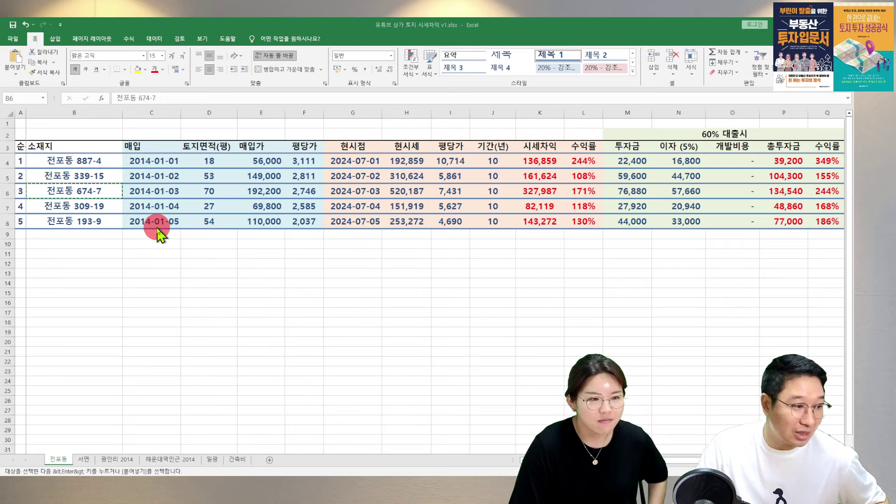
{"action": "key", "text": "alt+Tab"}
{"action": "left_click", "coordinate": [317, 96]}
{"action": "left_click", "coordinate": [835, 98]}
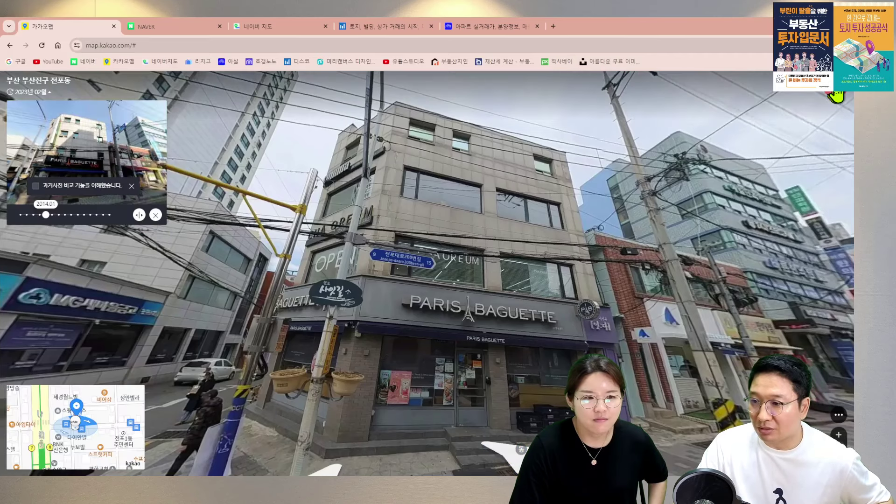
{"action": "left_click", "coordinate": [835, 95]}
{"action": "left_click", "coordinate": [742, 86]}
Step: Search KakaoMap for the address 전포동 674-7
{"action": "left_click", "coordinate": [90, 109]}
{"action": "key", "text": "ctrl+a"}
{"action": "type", "text": "전포동 674-7"}
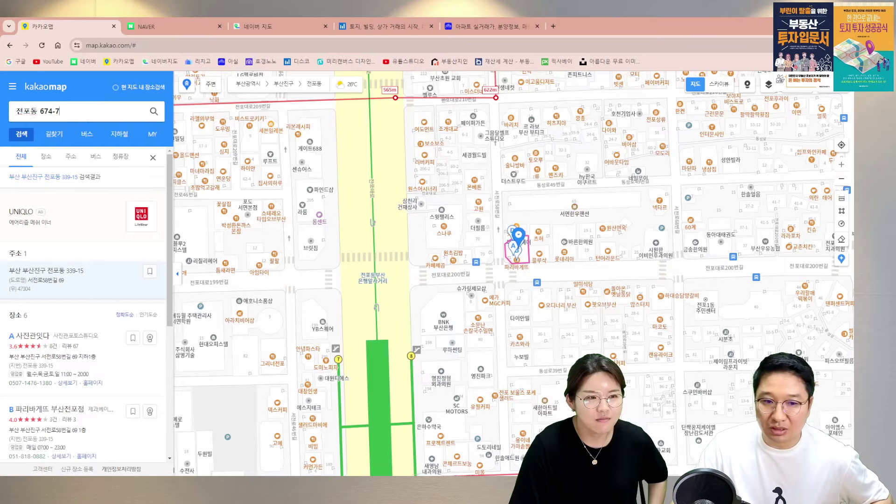
{"action": "key", "text": "Return"}
Step: Examine the location of lot 전포동 674-7 and the surrounding roads and blocks on the map
{"action": "scroll", "coordinate": [528, 289], "scroll_direction": "up", "scroll_amount": 1}
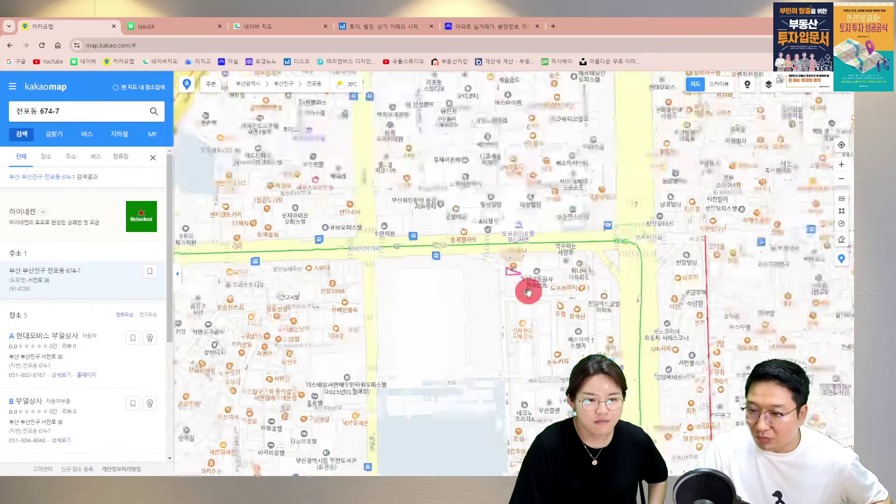
{"action": "scroll", "coordinate": [503, 266], "scroll_direction": "down", "scroll_amount": 2}
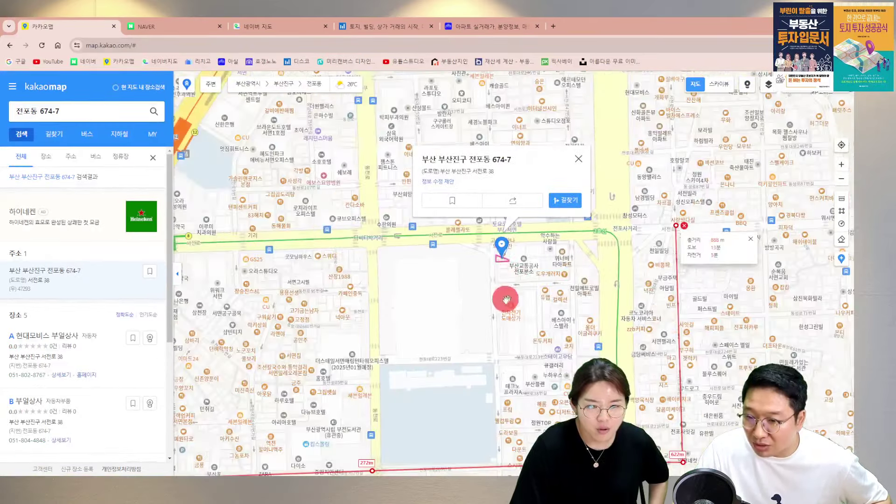
{"action": "left_click_drag", "start_coordinate": [504, 296], "coordinate": [435, 155]}
{"action": "scroll", "coordinate": [437, 180], "scroll_direction": "down", "scroll_amount": 1}
{"action": "left_click_drag", "start_coordinate": [490, 204], "coordinate": [299, 222]}
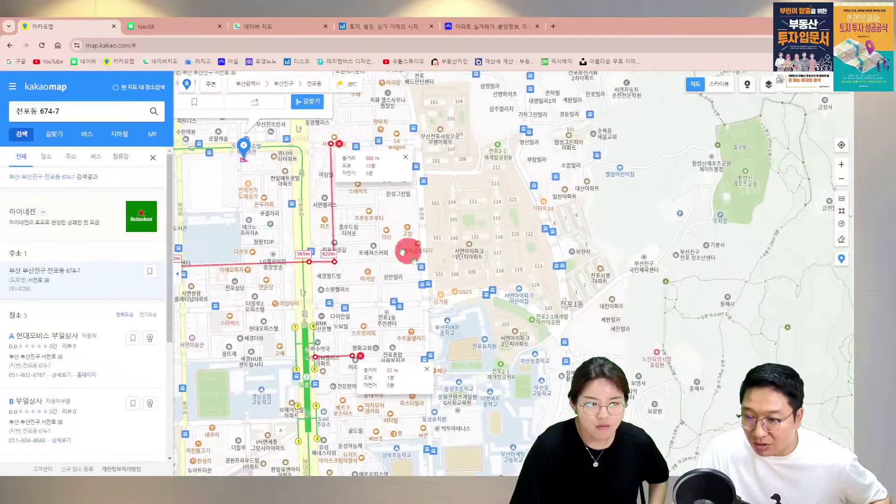
{"action": "left_click_drag", "start_coordinate": [367, 264], "coordinate": [512, 376]}
{"action": "scroll", "coordinate": [406, 322], "scroll_direction": "up", "scroll_amount": 1}
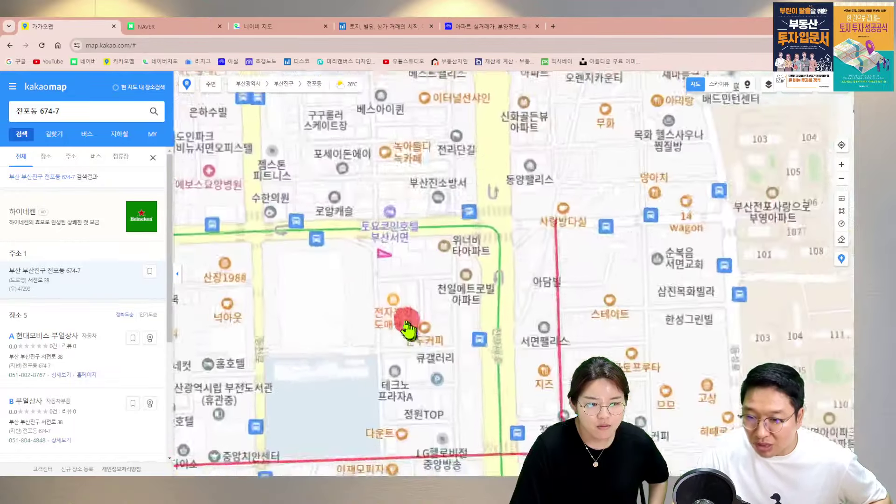
{"action": "scroll", "coordinate": [373, 252], "scroll_direction": "up", "scroll_amount": 1}
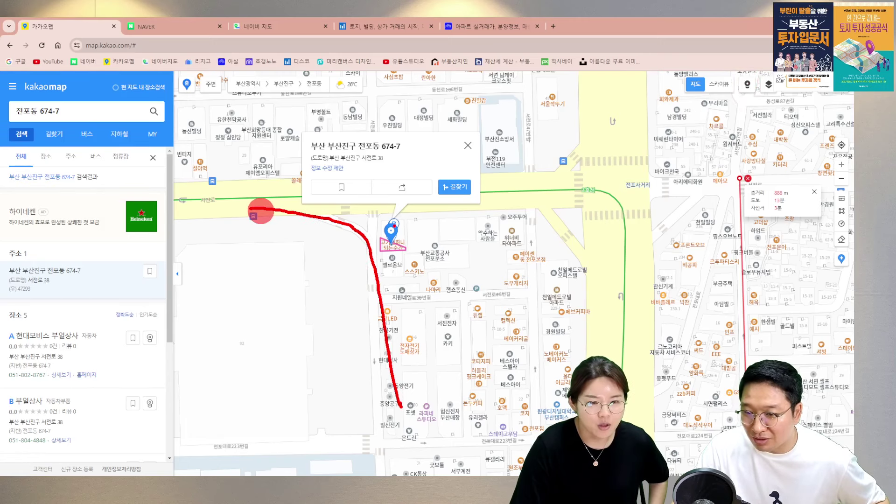
Step: Open the street view on the road beside lot 전포동 674-7 and examine the storefronts along it
{"action": "left_click", "coordinate": [745, 85]}
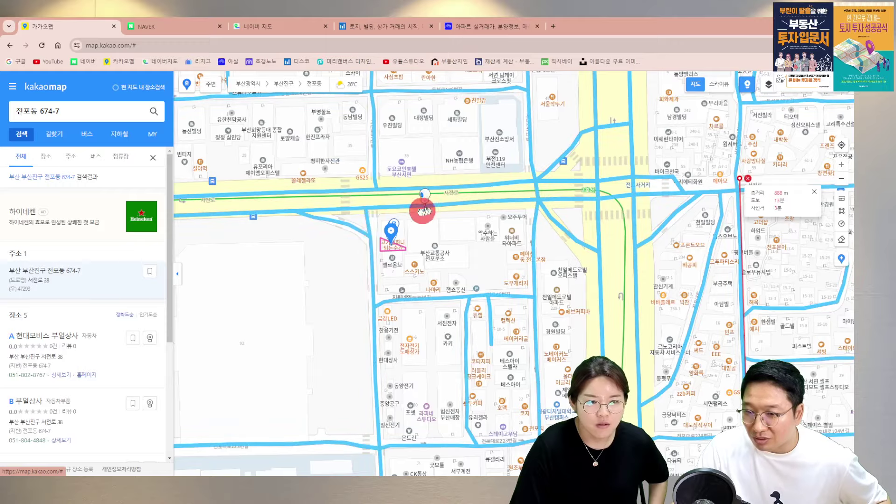
{"action": "left_click", "coordinate": [375, 249]}
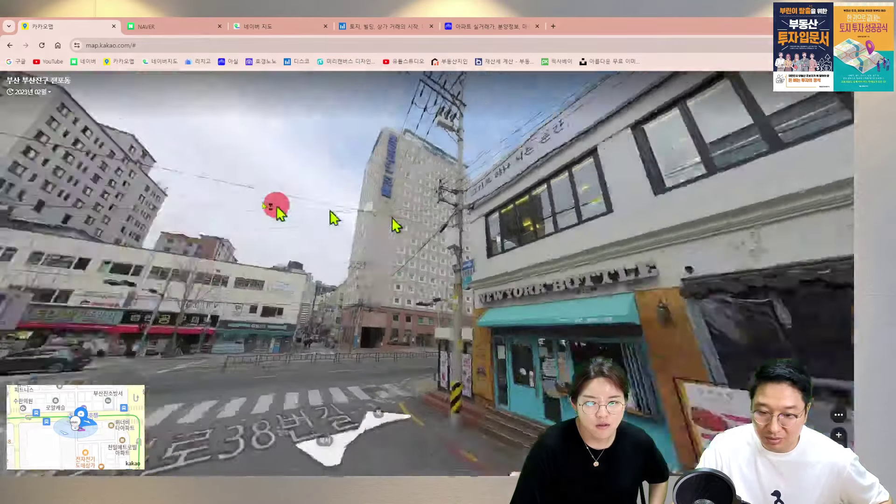
{"action": "mouse_move", "coordinate": [280, 214]}
{"action": "left_mouse_down"}
{"action": "mouse_move", "coordinate": [345, 184]}
{"action": "mouse_move", "coordinate": [324, 182]}
{"action": "mouse_move", "coordinate": [450, 183]}
{"action": "mouse_move", "coordinate": [491, 263]}
{"action": "left_mouse_up"}
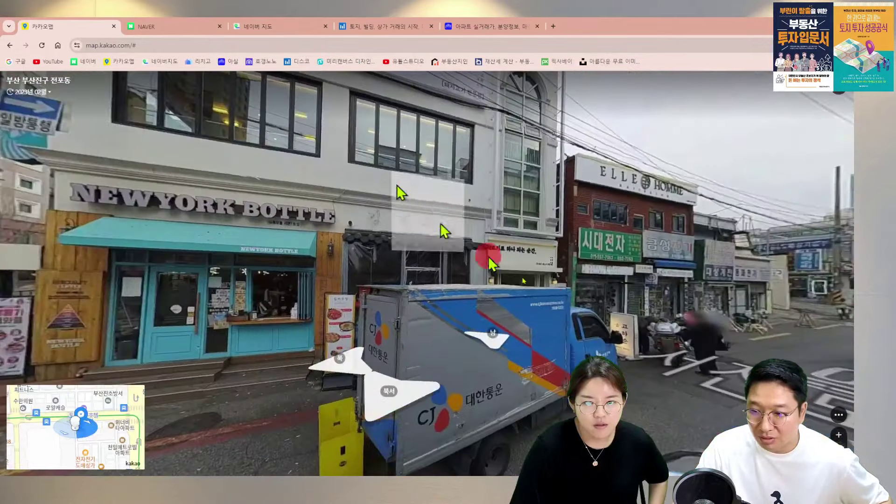
{"action": "left_click", "coordinate": [672, 356]}
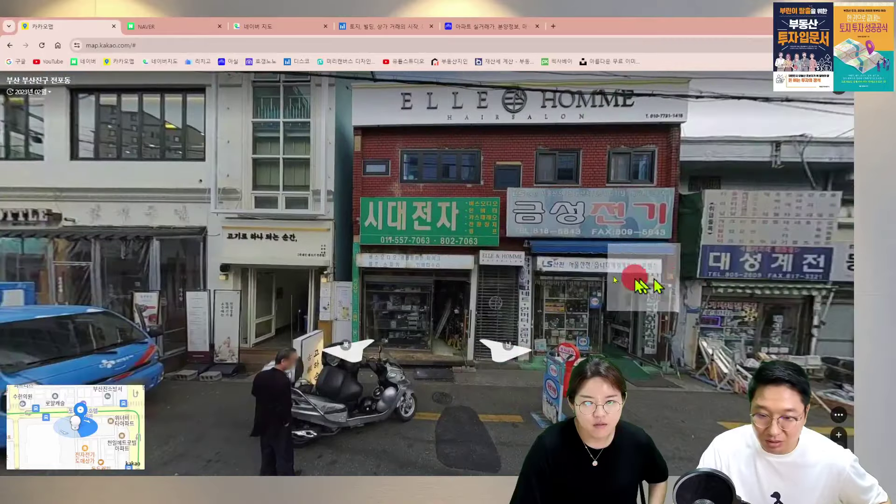
{"action": "left_click_drag", "start_coordinate": [614, 280], "coordinate": [416, 271]}
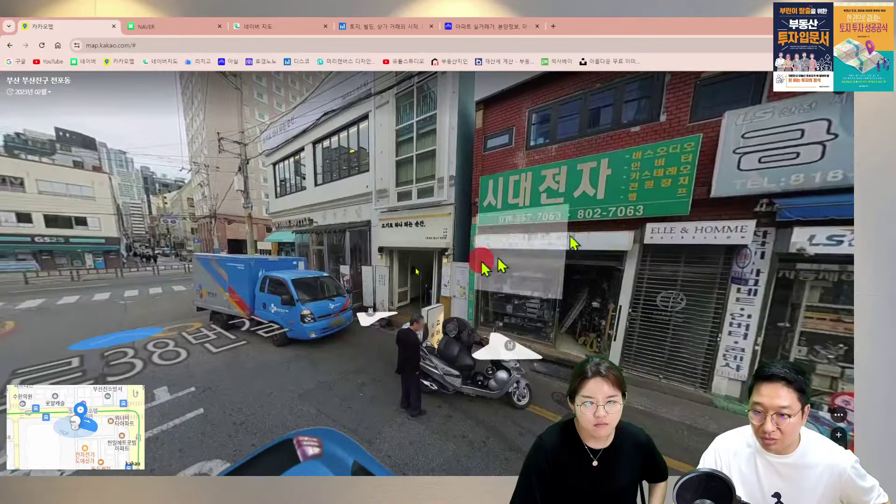
{"action": "left_click", "coordinate": [485, 269]}
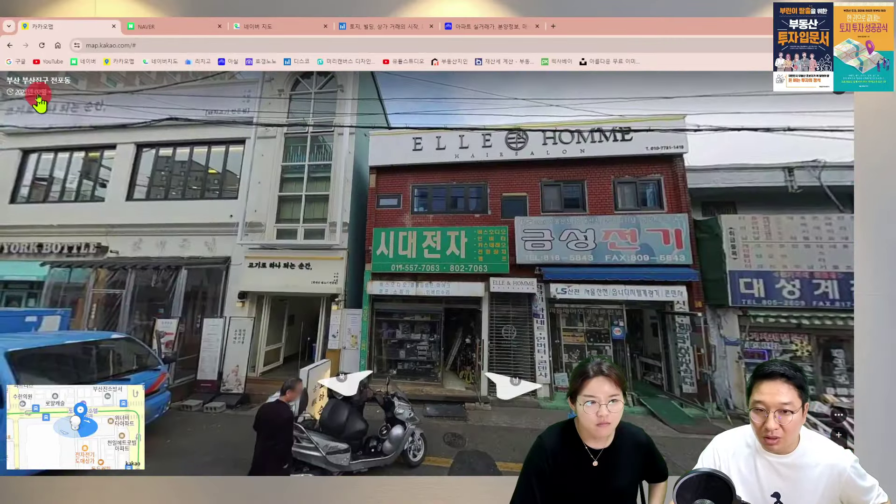
Step: Open the past-photo comparison, reveal the 2008년 10월 image fully and look around the intersection
{"action": "left_click", "coordinate": [40, 100]}
{"action": "left_click", "coordinate": [143, 216]}
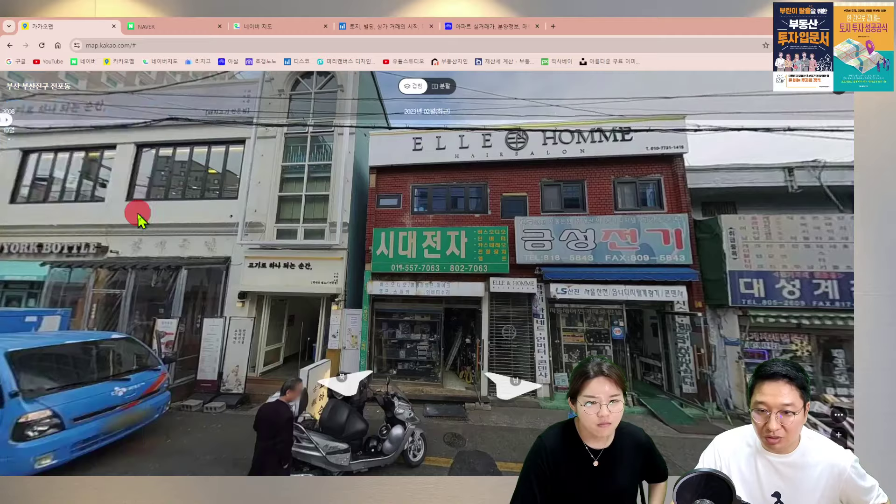
{"action": "left_click_drag", "start_coordinate": [423, 121], "coordinate": [847, 120]}
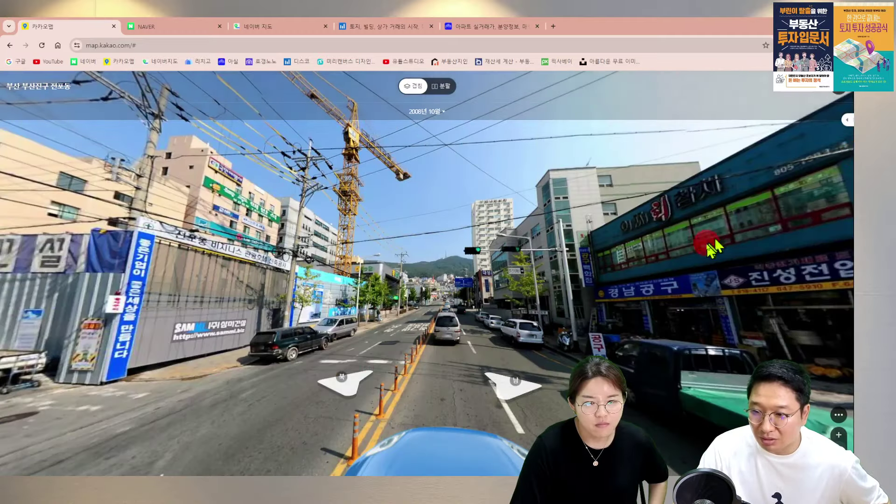
{"action": "left_click_drag", "start_coordinate": [707, 244], "coordinate": [154, 190]}
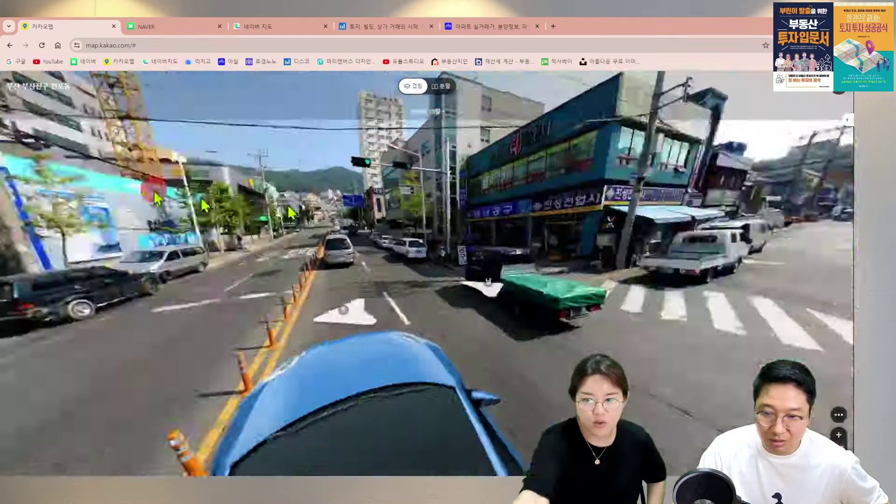
Step: Set the past image to 2014년 05월, move south along the side street and examine the storefronts there
{"action": "left_click", "coordinate": [424, 112]}
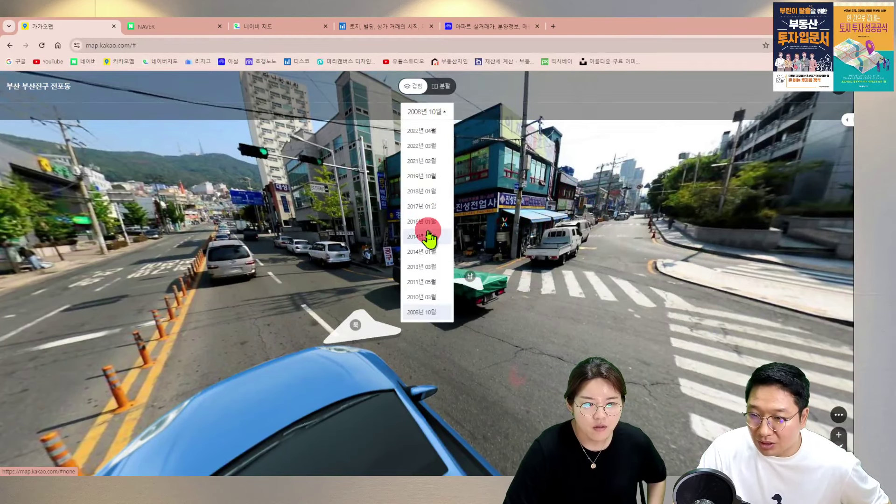
{"action": "left_click", "coordinate": [426, 236]}
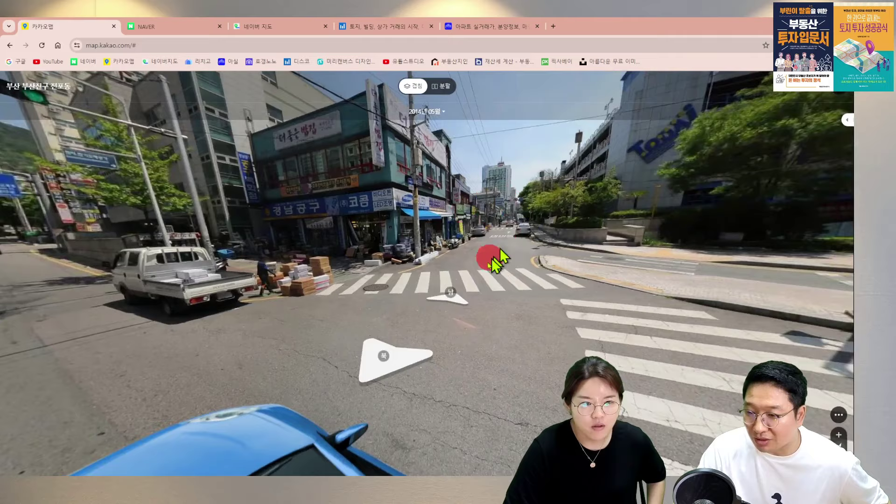
{"action": "left_click", "coordinate": [481, 284]}
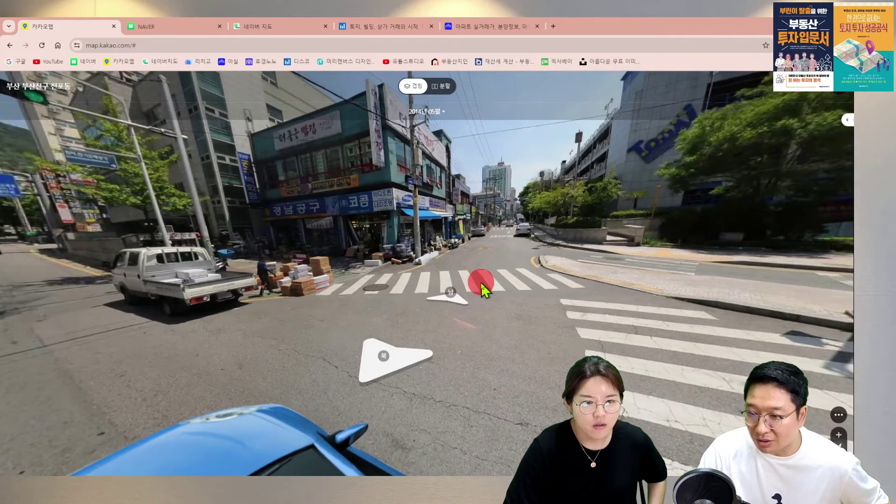
{"action": "left_click", "coordinate": [461, 302]}
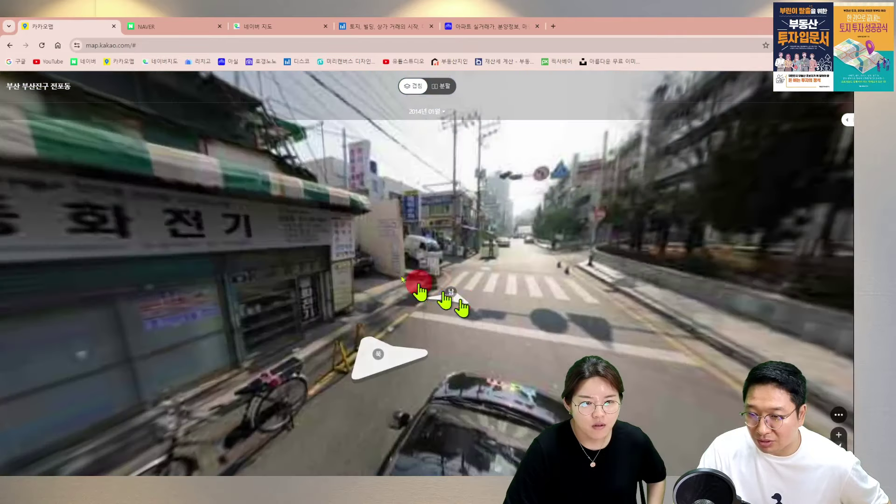
{"action": "left_click_drag", "start_coordinate": [419, 287], "coordinate": [691, 230]}
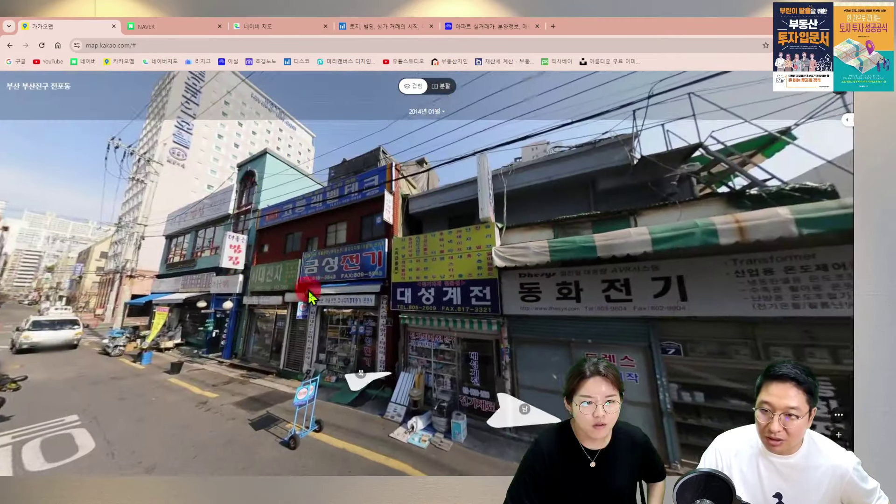
{"action": "left_click", "coordinate": [342, 340]}
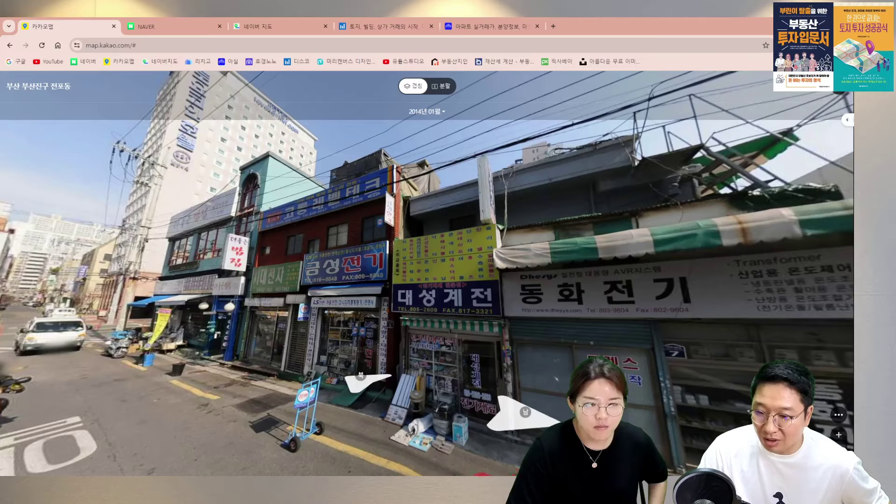
Step: Return to Excel and review row 6's purchase price and purchase unit price
{"action": "key", "text": "alt+Tab"}
{"action": "left_click", "coordinate": [317, 301]}
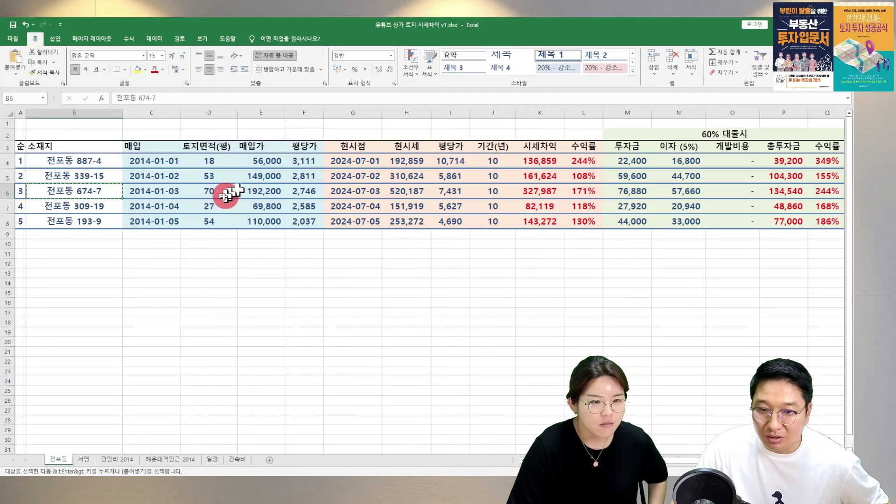
{"action": "left_click", "coordinate": [250, 198]}
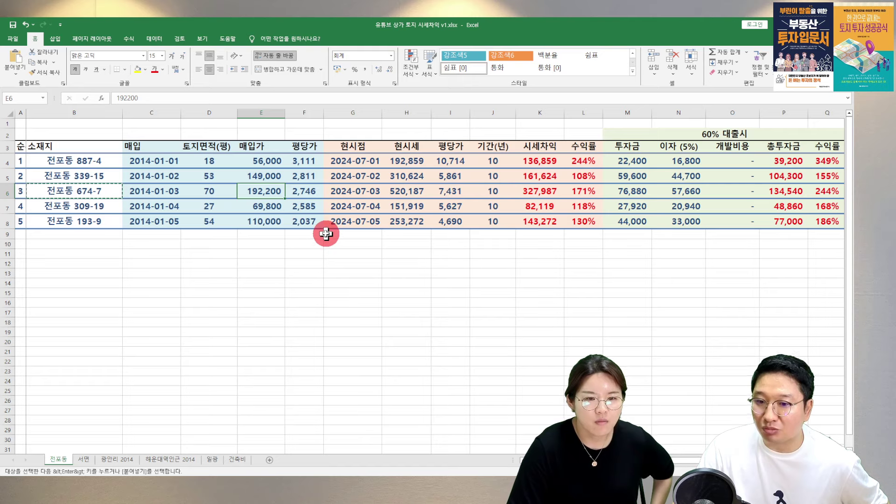
{"action": "left_click", "coordinate": [305, 192]}
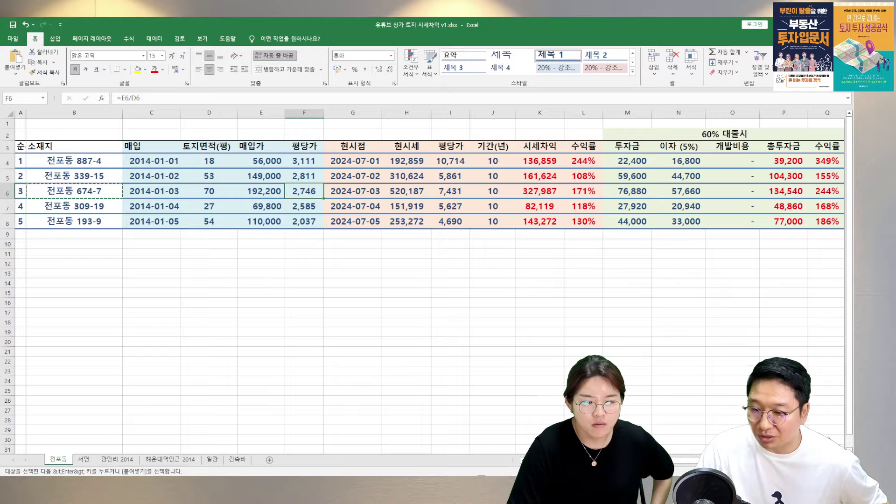
Step: Switch to KakaoMap in Chrome, reveal the 2023년 02월 image fully and examine the same storefronts
{"action": "left_click", "coordinate": [481, 485]}
{"action": "left_click_drag", "start_coordinate": [840, 122], "coordinate": [2, 140]}
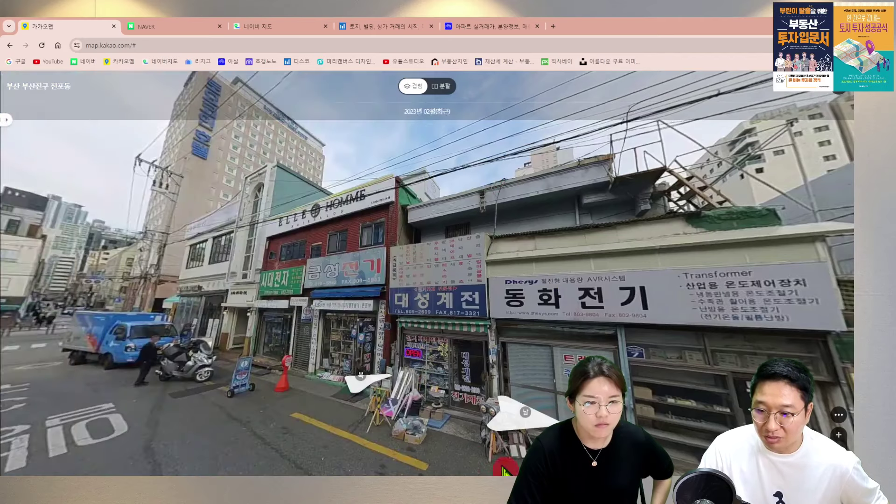
Step: Switch back to Excel and review row 6's current market price, current unit price, price gain and return rate
{"action": "key", "text": "alt+Tab"}
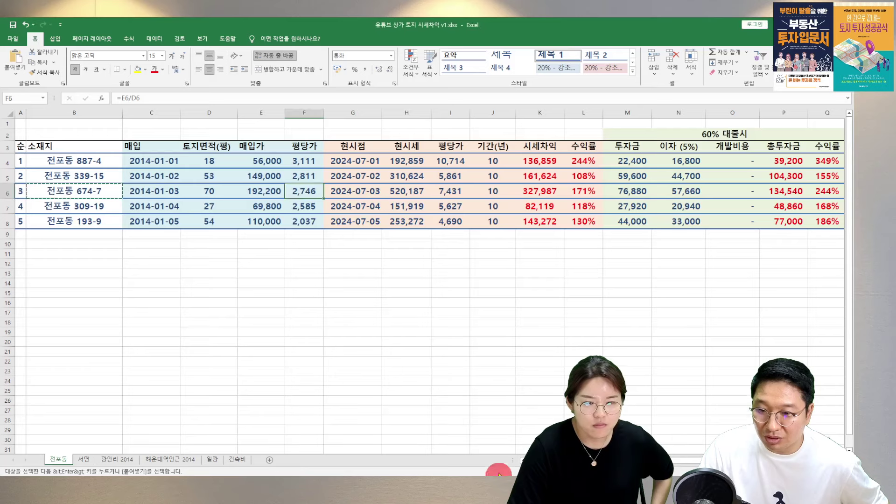
{"action": "left_click", "coordinate": [404, 189]}
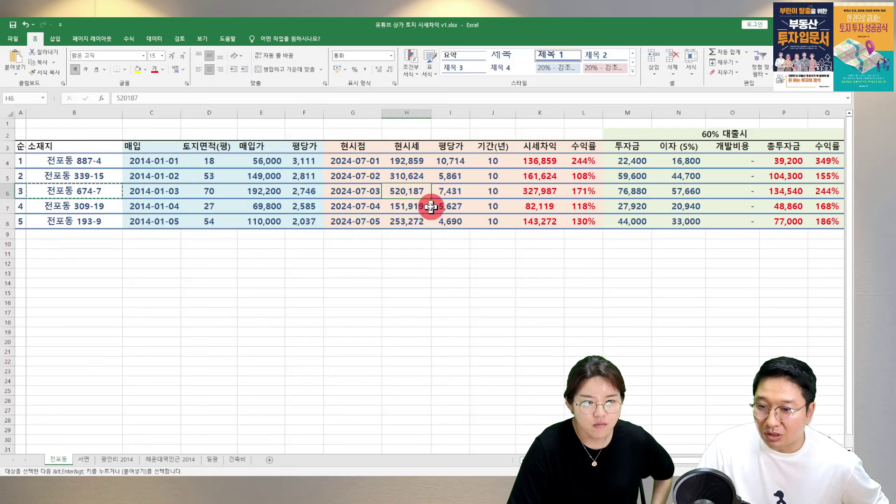
{"action": "left_click", "coordinate": [459, 190]}
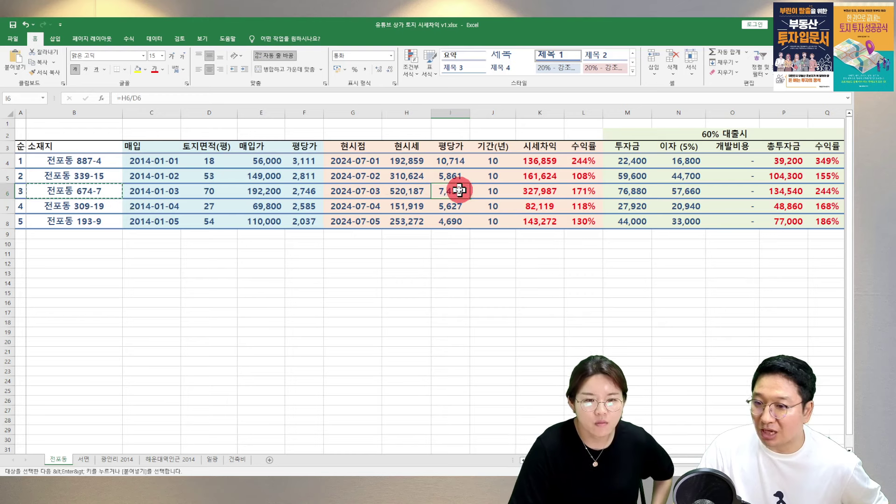
{"action": "left_click", "coordinate": [543, 178]}
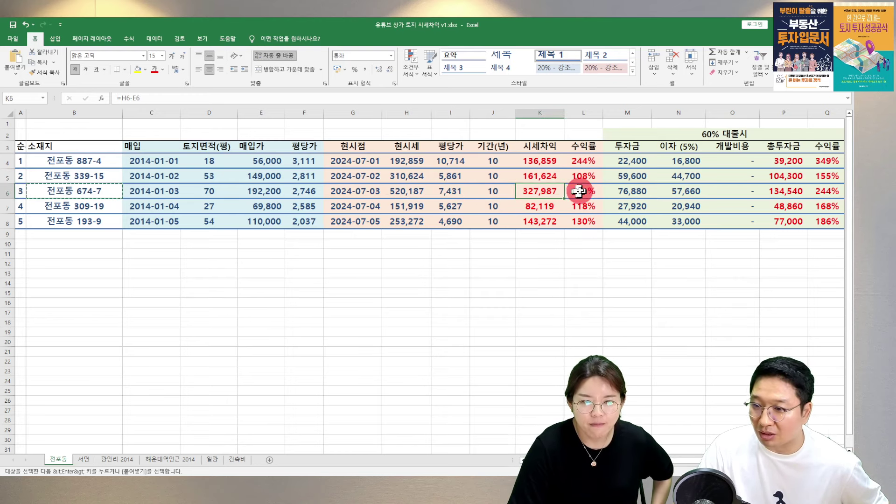
{"action": "left_click", "coordinate": [579, 191]}
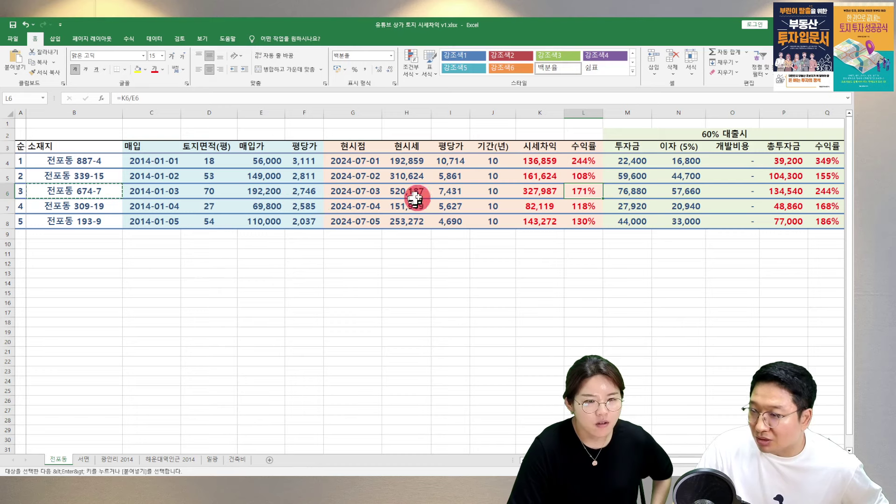
Step: Review row 6's invested amount under the 60% 대출시 section, along with its current market price
{"action": "left_click", "coordinate": [624, 191]}
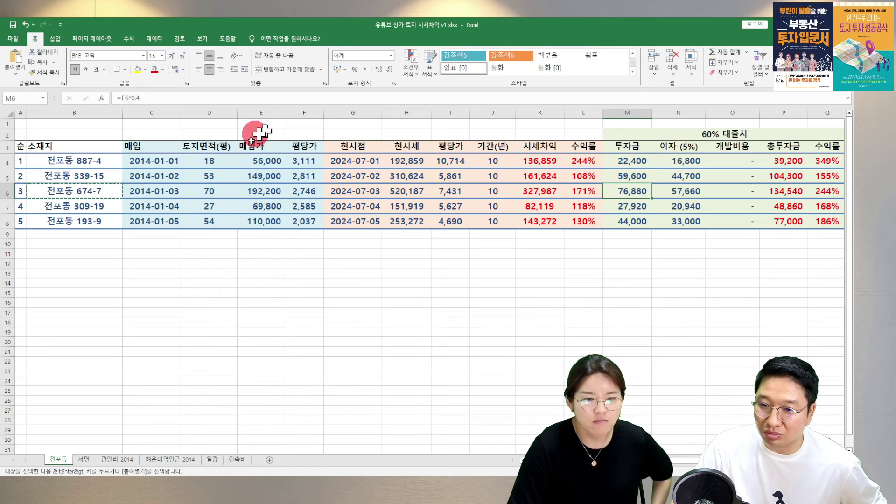
{"action": "left_click", "coordinate": [210, 253]}
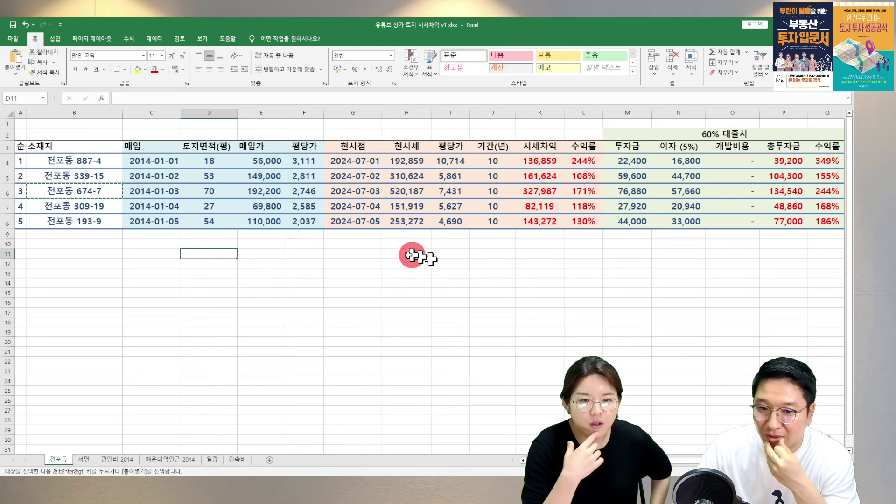
{"action": "left_click", "coordinate": [392, 190]}
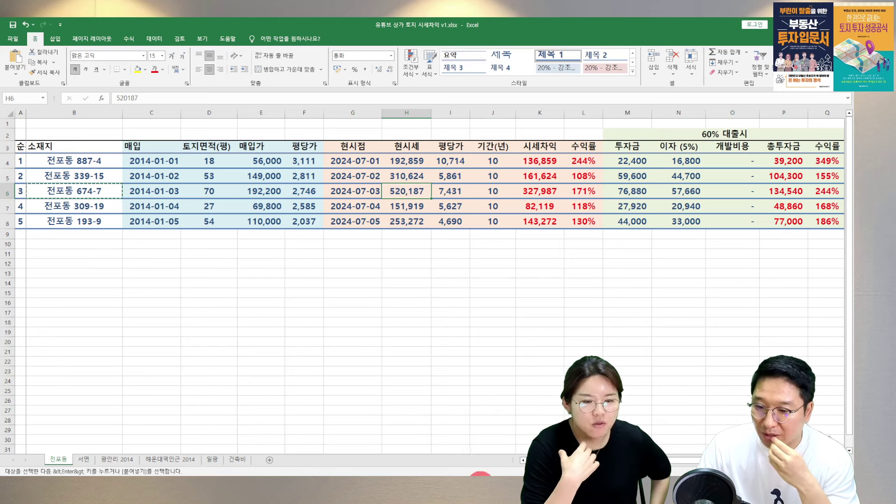
Step: Switch to KakaoMap in Chrome and examine the 2023년 02월 storefronts around 동화전기, turning toward the adjoining road
{"action": "left_click", "coordinate": [481, 475]}
{"action": "left_click", "coordinate": [276, 200]}
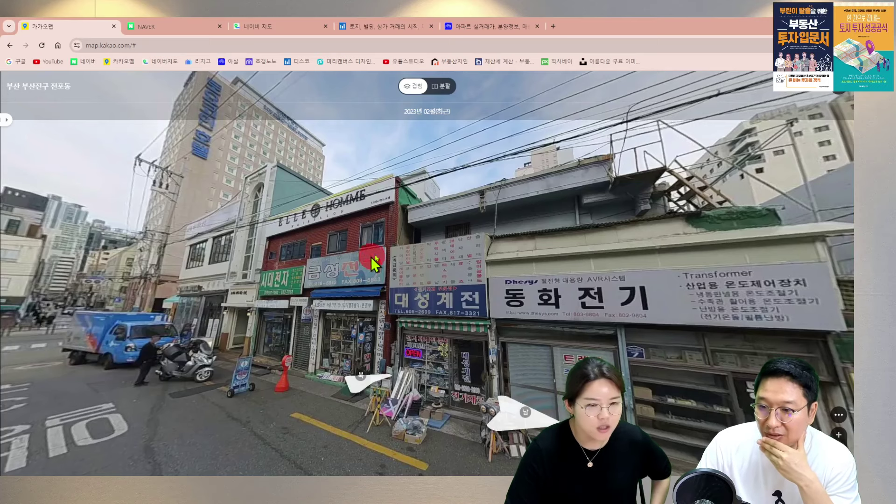
{"action": "left_click", "coordinate": [408, 245]}
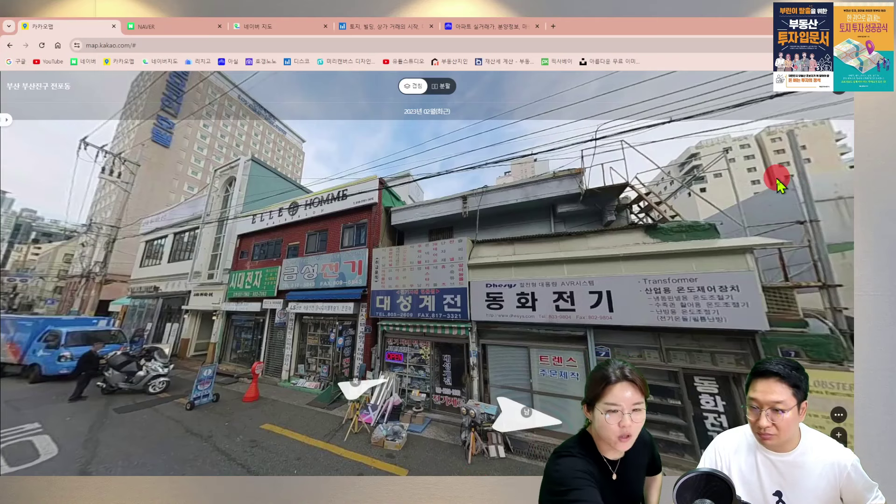
{"action": "left_click", "coordinate": [699, 215]}
{"action": "left_click_drag", "start_coordinate": [627, 216], "coordinate": [541, 228]}
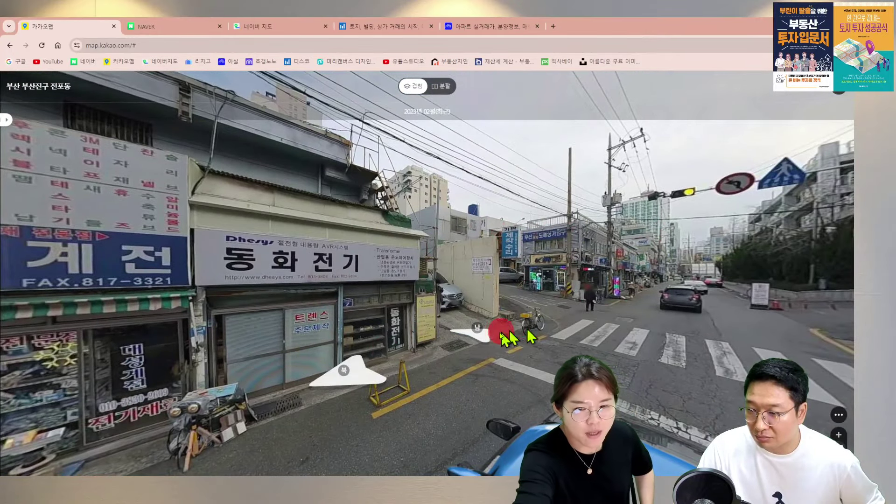
Step: Advance along the road in street view and examine the row of shops around 무전기, 현대상사 and 우창전열 ENG
{"action": "left_click", "coordinate": [482, 340]}
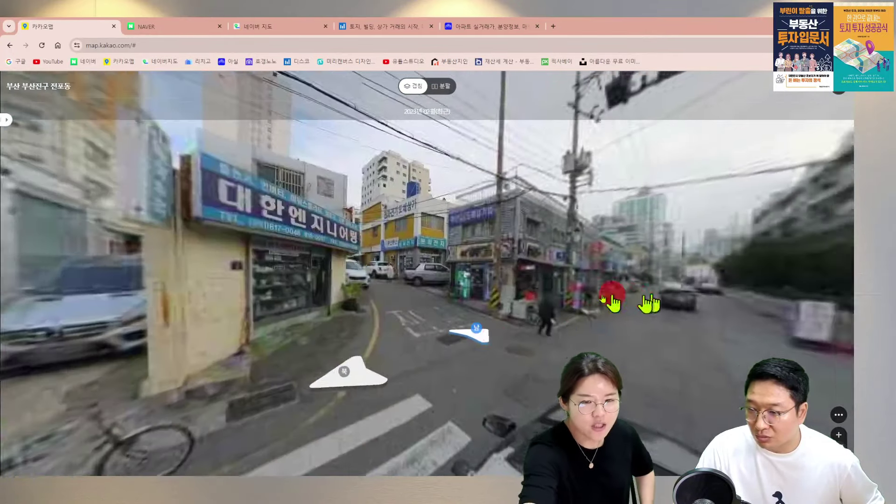
{"action": "left_click_drag", "start_coordinate": [611, 296], "coordinate": [548, 298]}
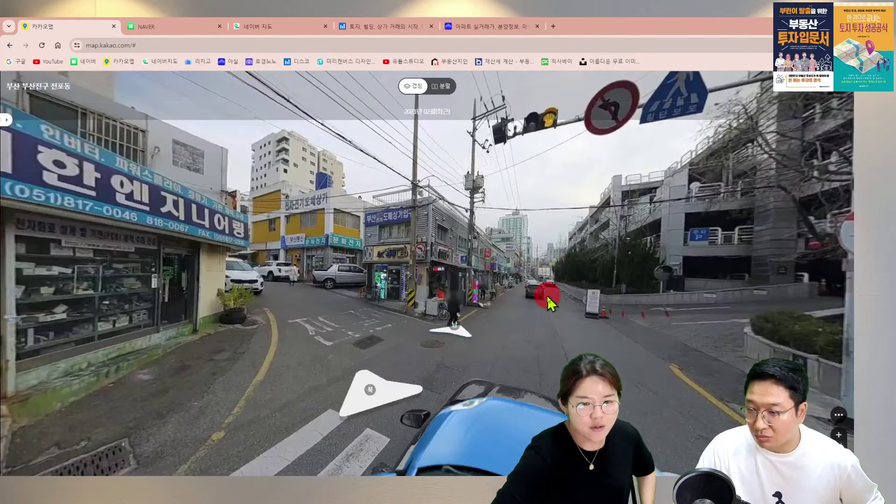
{"action": "left_click", "coordinate": [463, 341]}
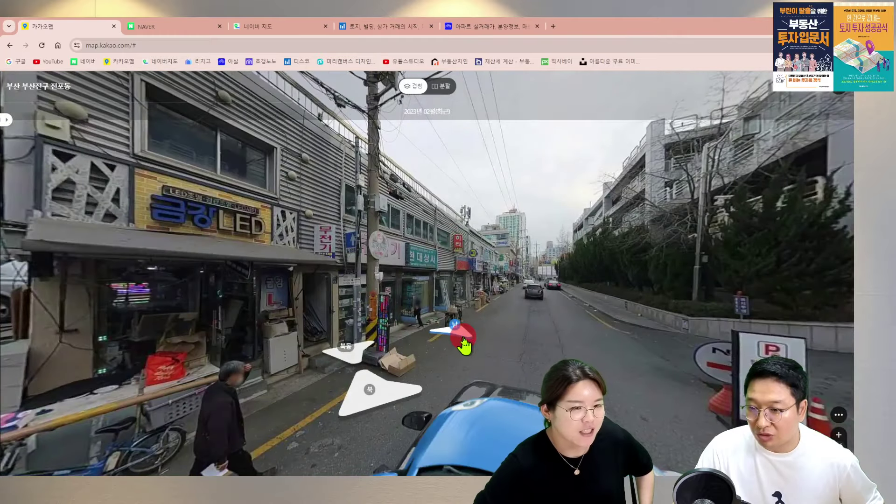
{"action": "left_click", "coordinate": [465, 335]}
{"action": "left_click_drag", "start_coordinate": [510, 290], "coordinate": [696, 260]}
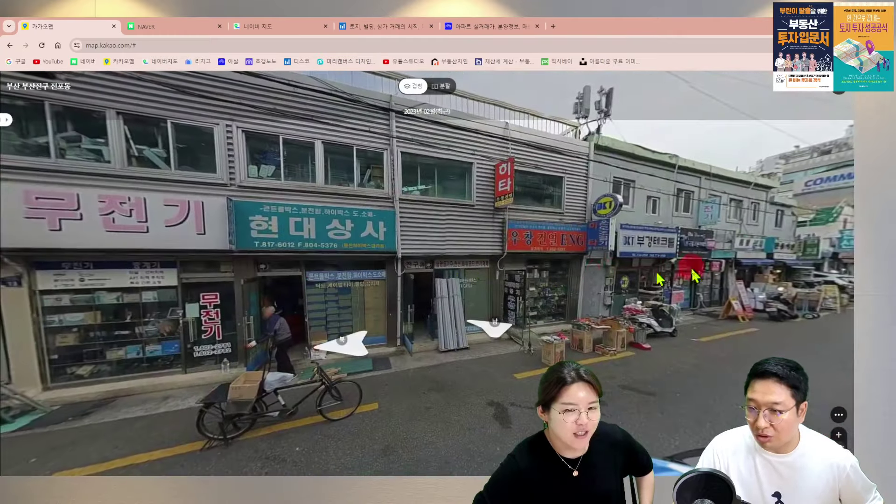
{"action": "left_click_drag", "start_coordinate": [560, 275], "coordinate": [640, 261]}
Step: Leave the past-photo comparison and street view, and open street view in the 서전로58번길 alley across the main road
{"action": "left_click", "coordinate": [840, 91]}
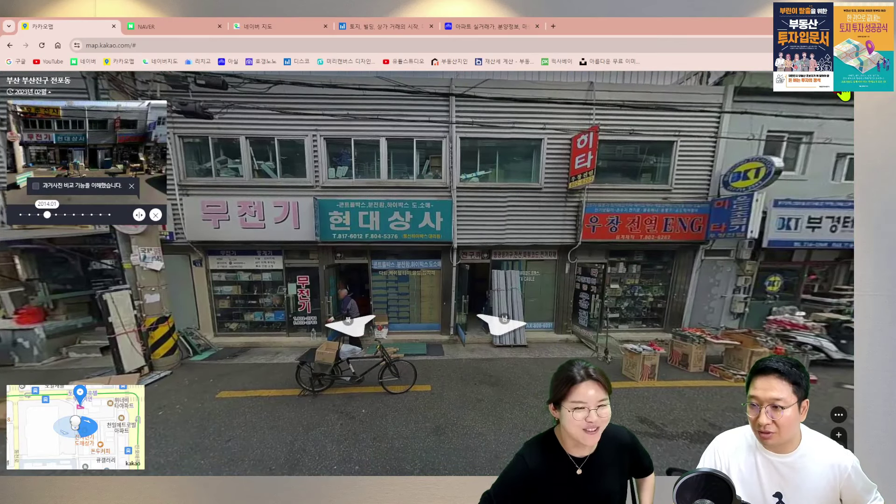
{"action": "left_click", "coordinate": [840, 89]}
{"action": "left_click", "coordinate": [747, 86]}
{"action": "left_click_drag", "start_coordinate": [673, 242], "coordinate": [480, 198]}
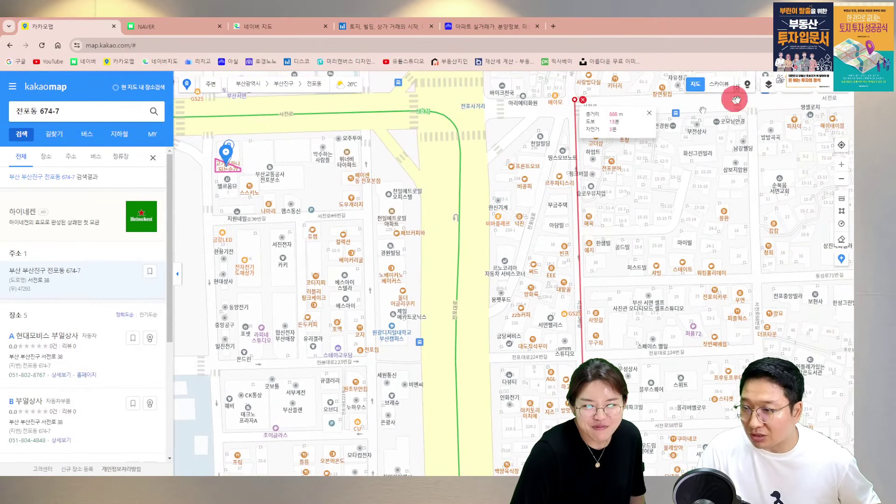
{"action": "left_click", "coordinate": [747, 85]}
{"action": "left_click", "coordinate": [579, 245]}
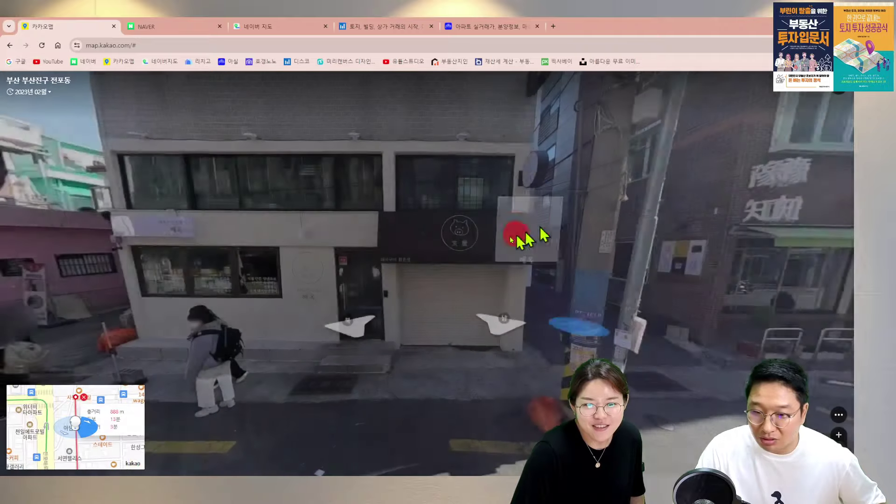
{"action": "left_click_drag", "start_coordinate": [519, 236], "coordinate": [720, 262]}
{"action": "left_click_drag", "start_coordinate": [602, 240], "coordinate": [841, 225]}
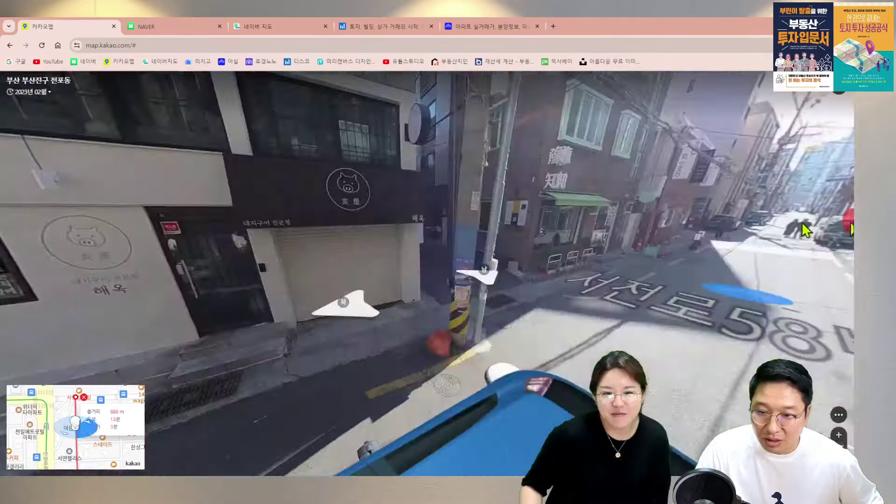
Step: Compare the alley with its 2010년 03월 photo, reveal that image fully and examine the restaurant frontage
{"action": "left_click", "coordinate": [22, 92]}
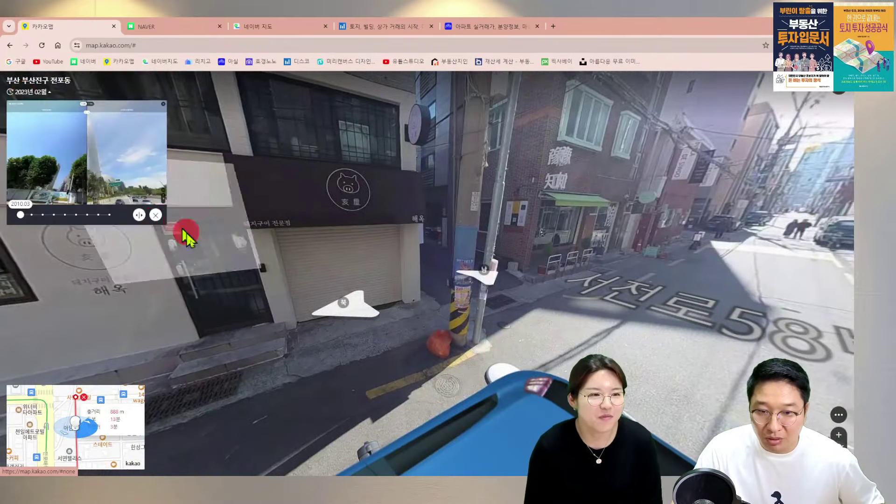
{"action": "left_click", "coordinate": [144, 216]}
{"action": "left_click_drag", "start_coordinate": [422, 119], "coordinate": [852, 122]}
{"action": "left_click_drag", "start_coordinate": [740, 210], "coordinate": [412, 255]}
{"action": "left_click_drag", "start_coordinate": [654, 224], "coordinate": [440, 244]}
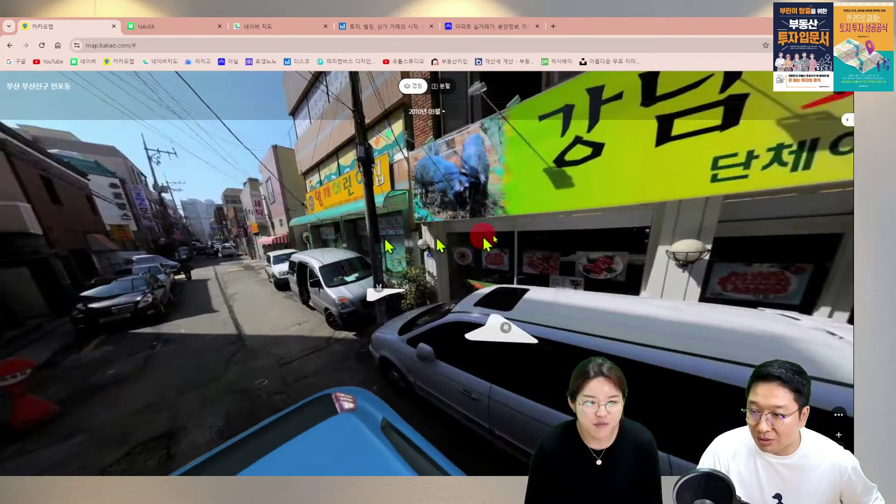
{"action": "left_click_drag", "start_coordinate": [701, 233], "coordinate": [378, 234]}
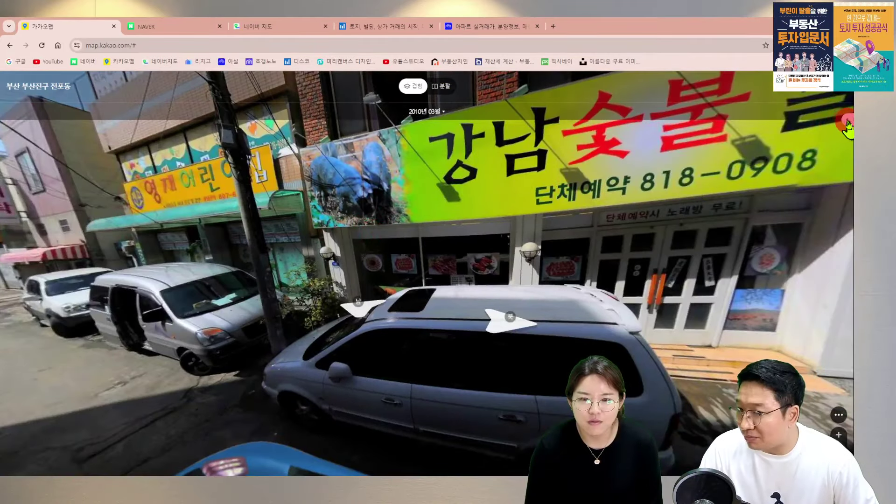
Step: Reveal the alley's 2023년 02월 image and look down the street, returning to the map at 전포동 674-7
{"action": "left_click_drag", "start_coordinate": [844, 123], "coordinate": [58, 243]}
{"action": "left_click_drag", "start_coordinate": [154, 289], "coordinate": [373, 254]}
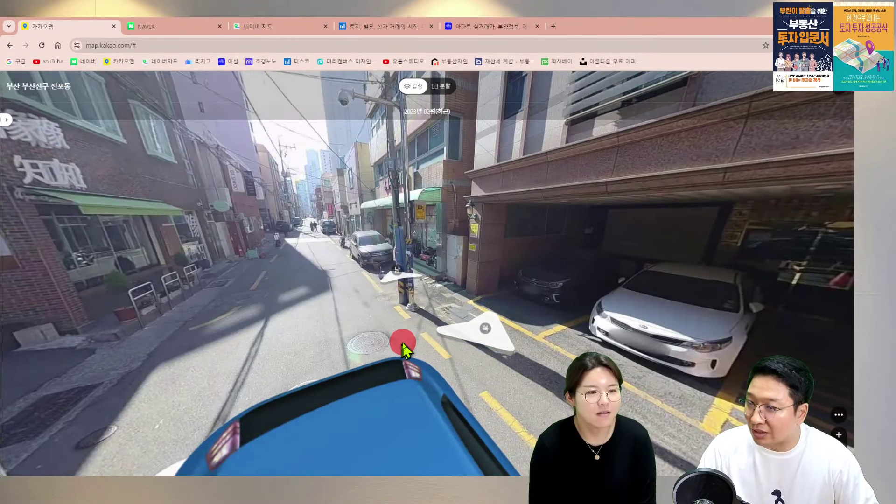
{"action": "left_click", "coordinate": [822, 98]}
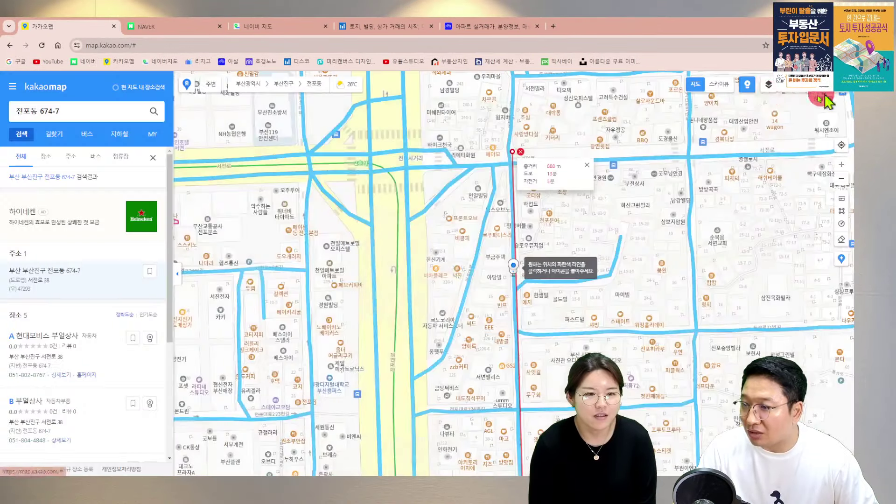
{"action": "left_click_drag", "start_coordinate": [344, 254], "coordinate": [605, 229]}
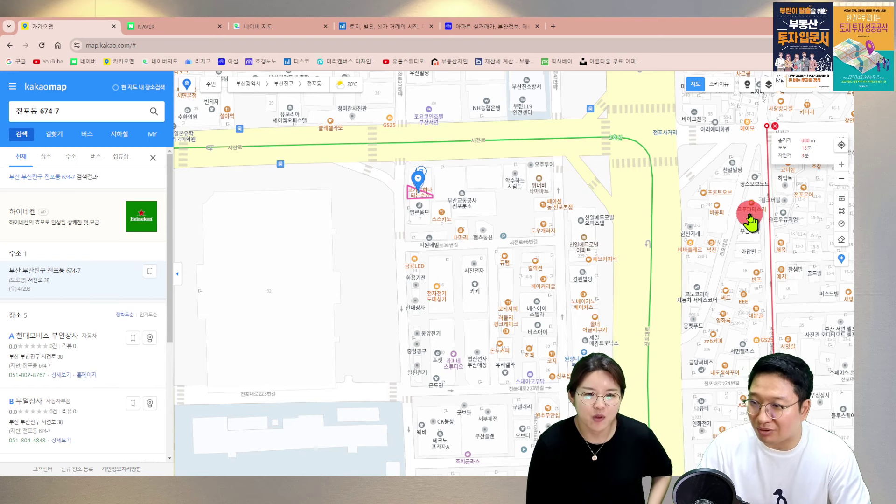
{"action": "key", "text": "alt+Tab"}
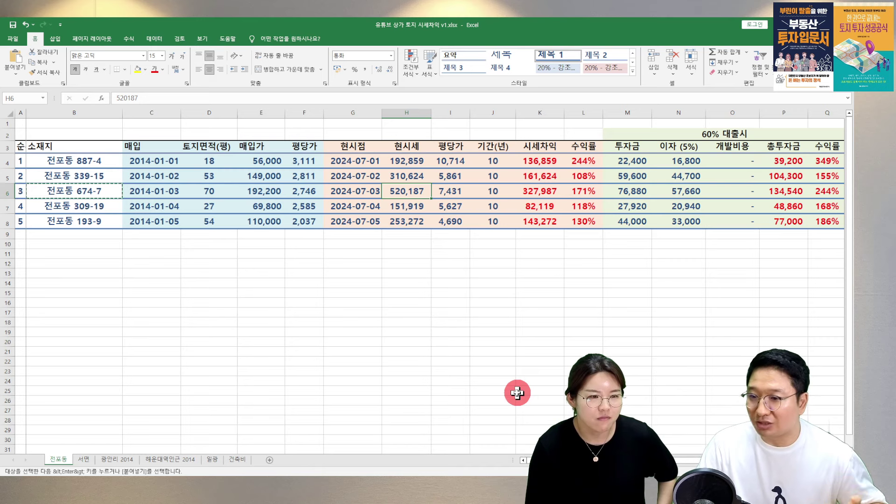
{"action": "left_click", "coordinate": [90, 209]}
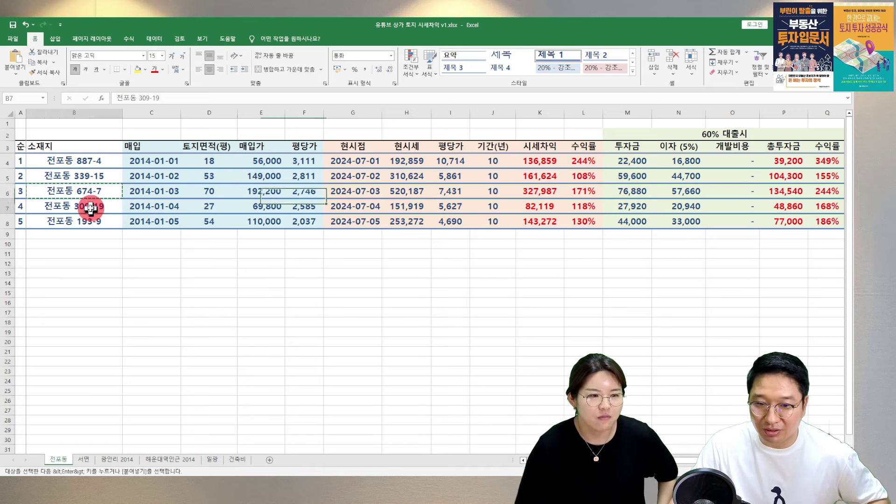
{"action": "key", "text": "alt+Tab"}
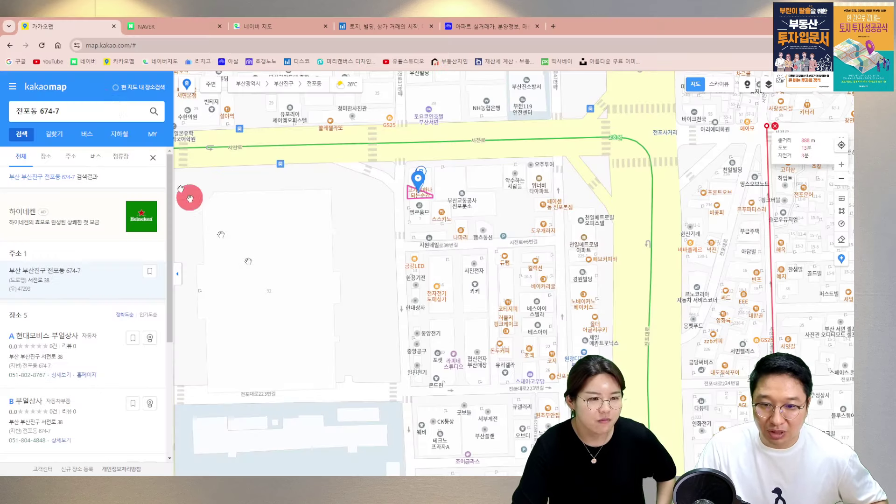
{"action": "left_click", "coordinate": [95, 110]}
{"action": "key", "text": "ctrl+a"}
{"action": "type", "text": "전포동 309-19"}
{"action": "key", "text": "Return"}
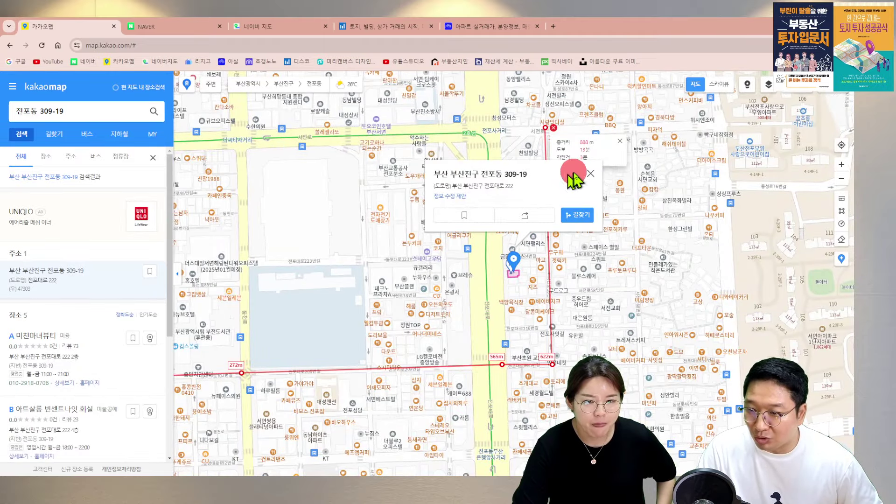
{"action": "left_click", "coordinate": [591, 173]}
{"action": "scroll", "coordinate": [514, 269], "scroll_direction": "up", "scroll_amount": 1}
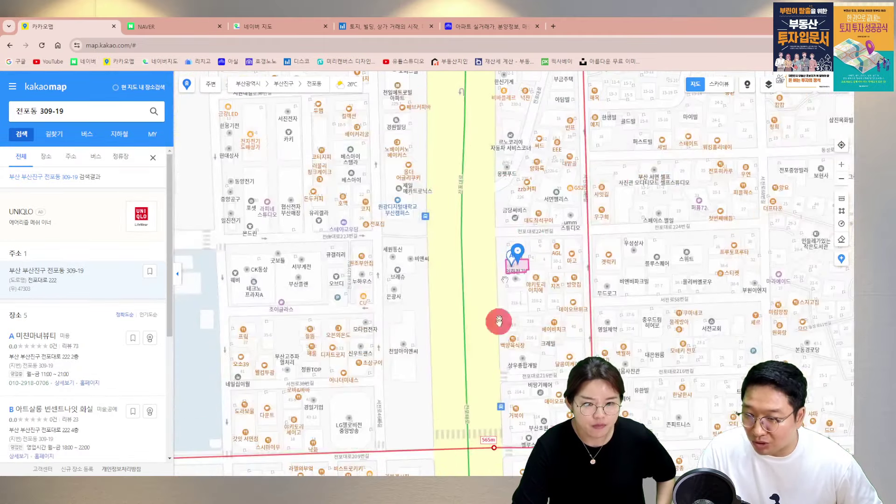
{"action": "left_click", "coordinate": [747, 84]}
{"action": "left_click", "coordinate": [480, 264]}
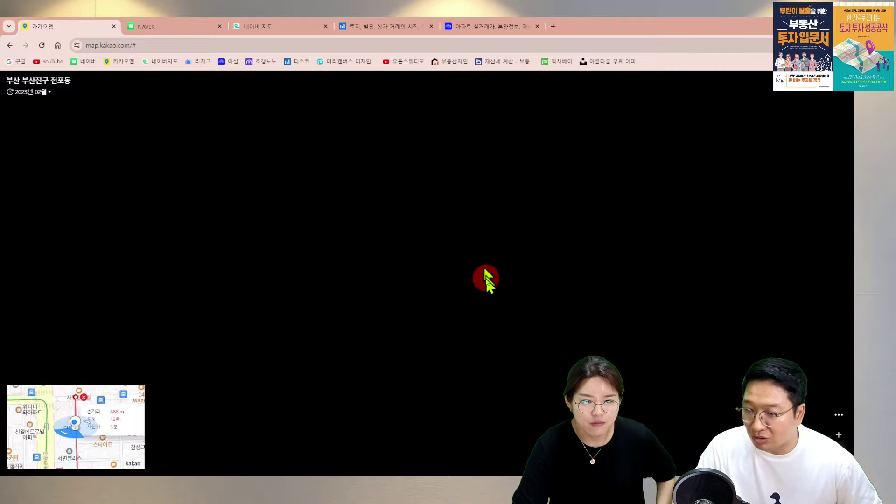
{"action": "left_click_drag", "start_coordinate": [475, 260], "coordinate": [109, 158]}
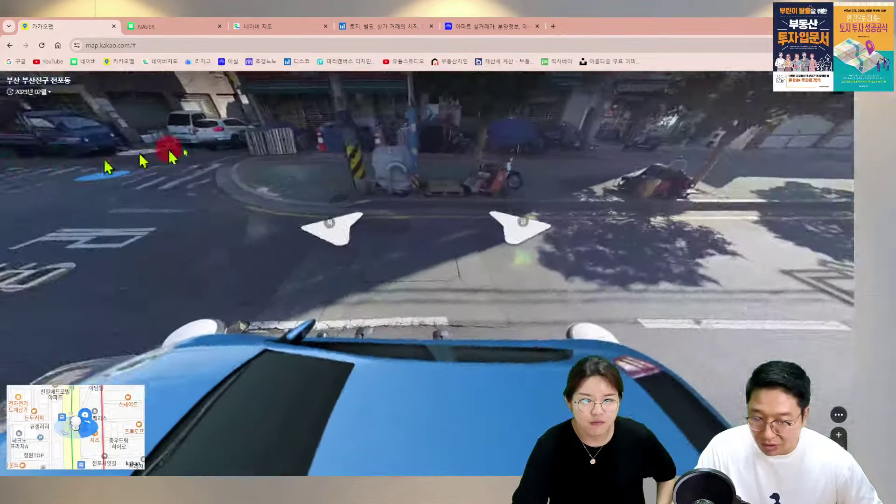
{"action": "left_click_drag", "start_coordinate": [368, 140], "coordinate": [382, 238]}
{"action": "left_click", "coordinate": [379, 239]}
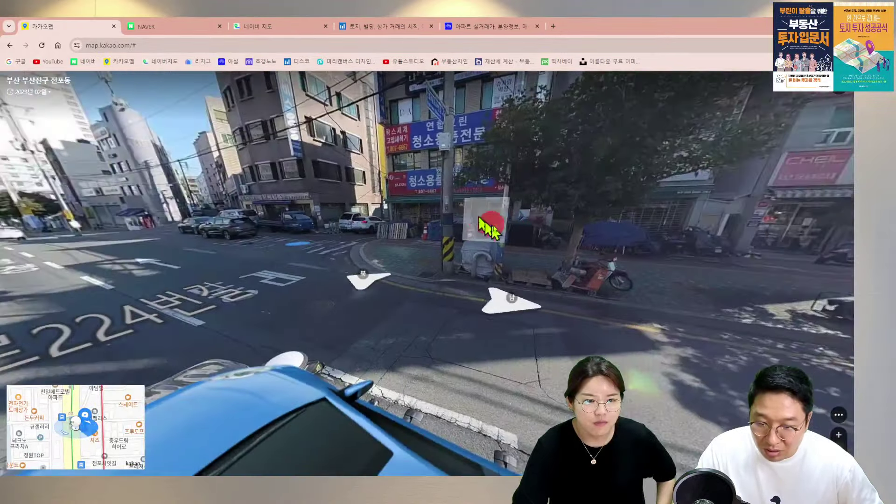
Step: Move along the road to face the 미친 마녀 뷰티 building and examine it in the 2023년 02월 view
{"action": "left_click", "coordinate": [615, 255]}
{"action": "left_click", "coordinate": [509, 355]}
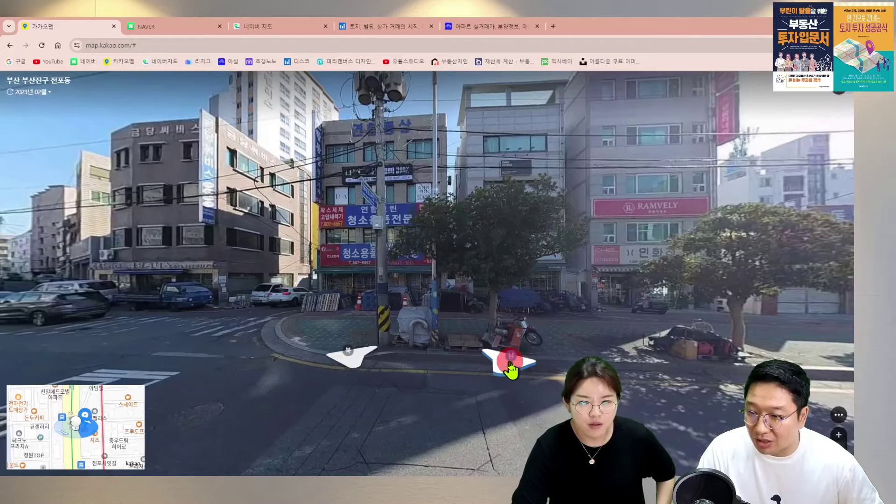
{"action": "left_click_drag", "start_coordinate": [420, 238], "coordinate": [420, 279]}
{"action": "left_click_drag", "start_coordinate": [357, 291], "coordinate": [279, 294]}
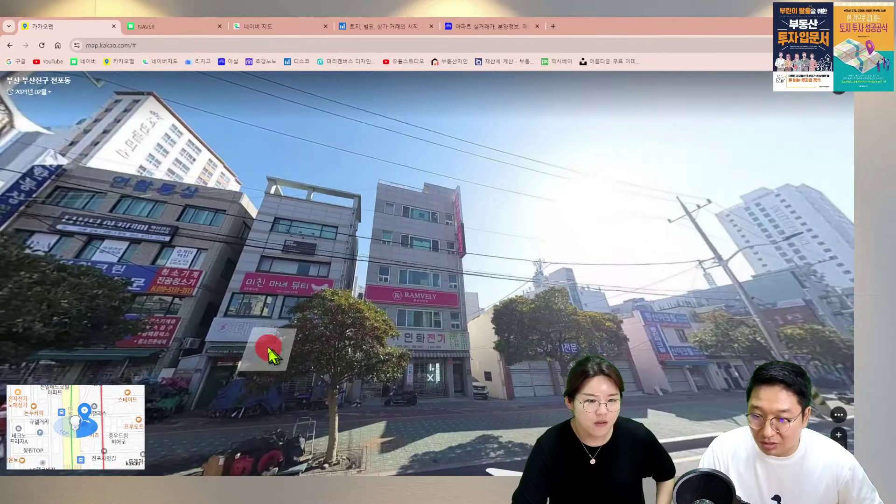
{"action": "left_click_drag", "start_coordinate": [283, 343], "coordinate": [338, 230]}
{"action": "left_click_drag", "start_coordinate": [352, 185], "coordinate": [366, 215]}
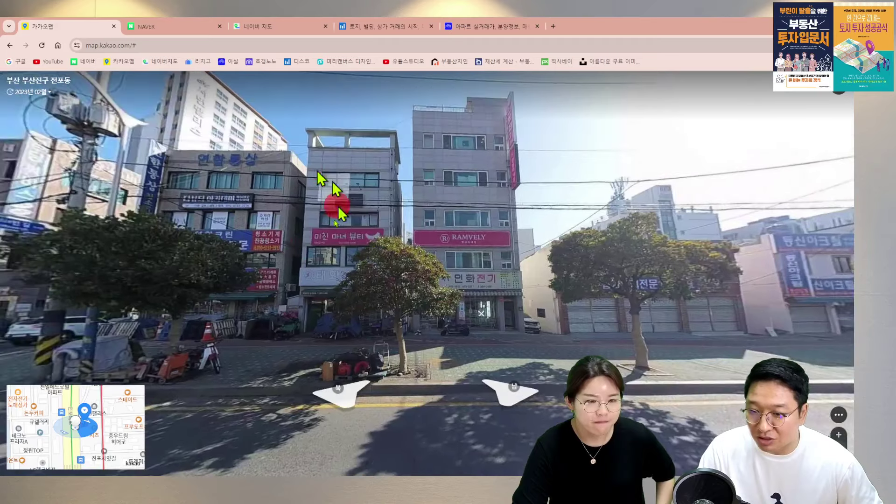
{"action": "left_click", "coordinate": [318, 233]}
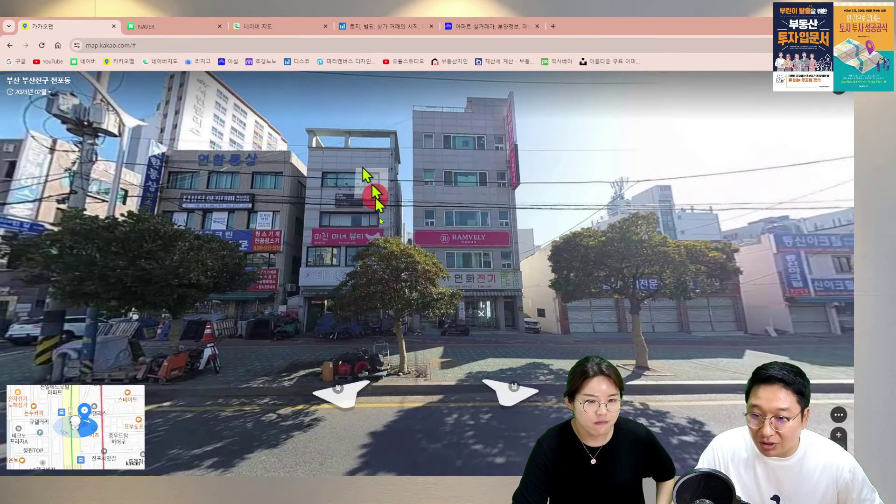
Step: Compare the building with its 2008년 10월 photo fully revealed, and switch the past image to 2014년 01월
{"action": "left_click", "coordinate": [34, 93]}
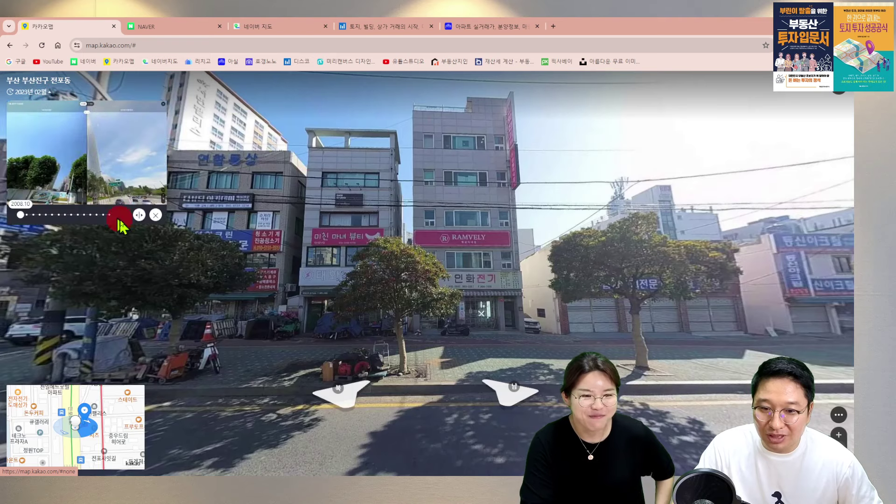
{"action": "left_click", "coordinate": [143, 215]}
{"action": "left_click_drag", "start_coordinate": [429, 123], "coordinate": [844, 154]}
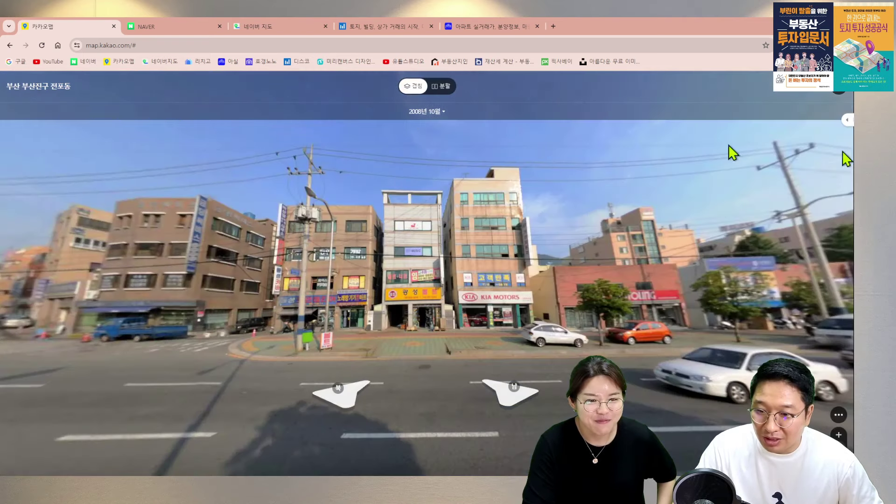
{"action": "left_click", "coordinate": [425, 111]}
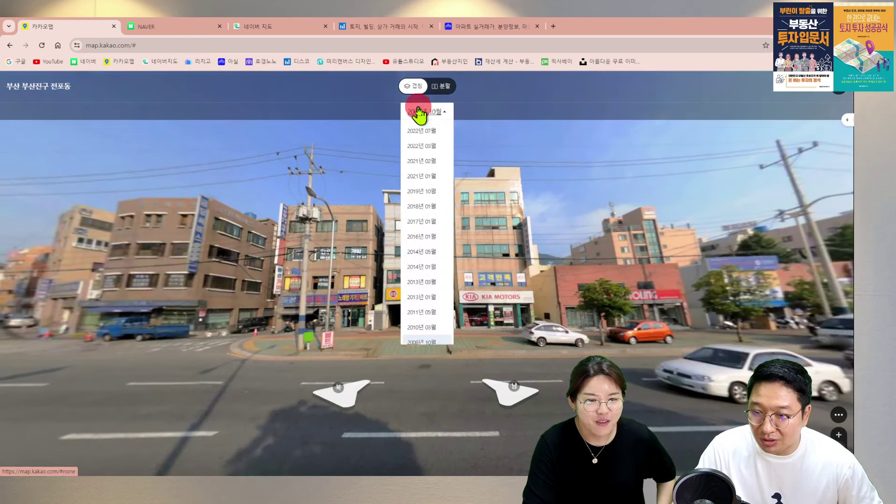
{"action": "left_click", "coordinate": [428, 266]}
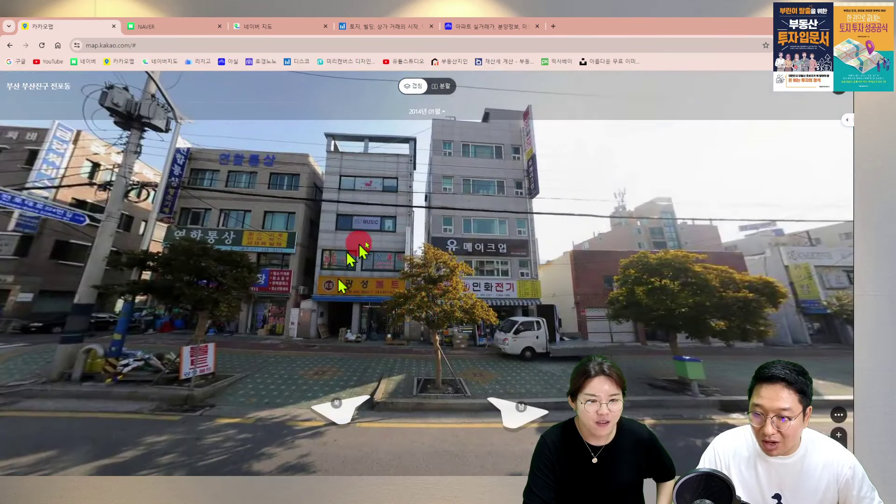
Step: Switch to the Excel table and review row 7's land area, purchase price, purchase price per pyeong and current market price
{"action": "key", "text": "alt+Tab"}
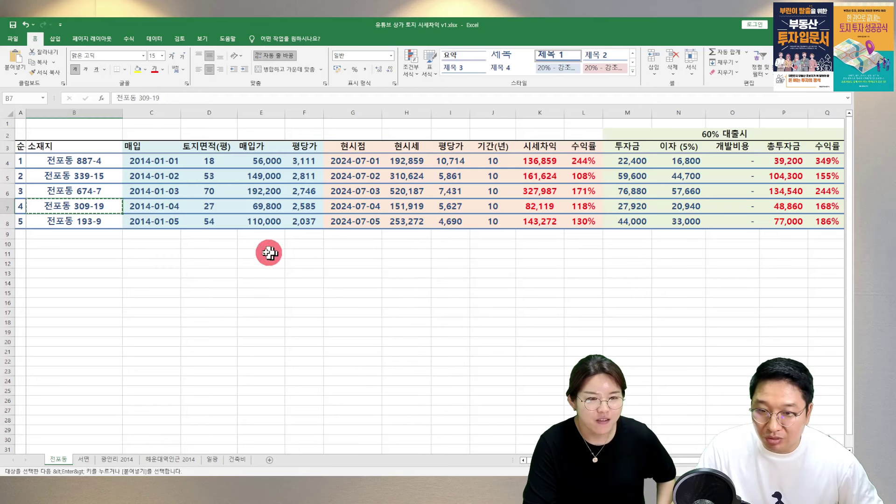
{"action": "left_click", "coordinate": [214, 209]}
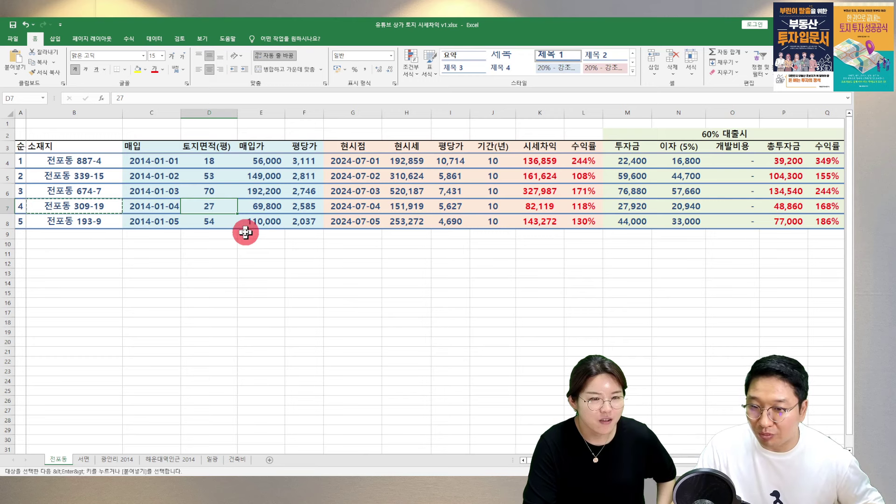
{"action": "left_click", "coordinate": [256, 209]}
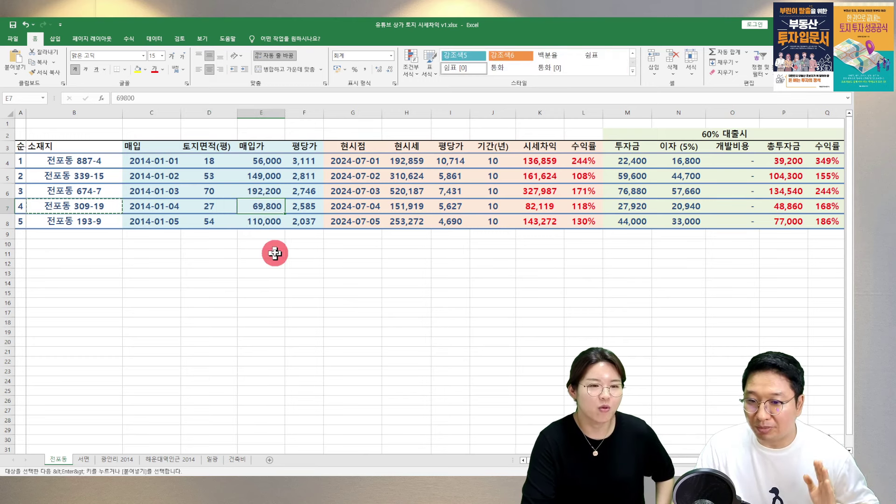
{"action": "left_click", "coordinate": [304, 206]}
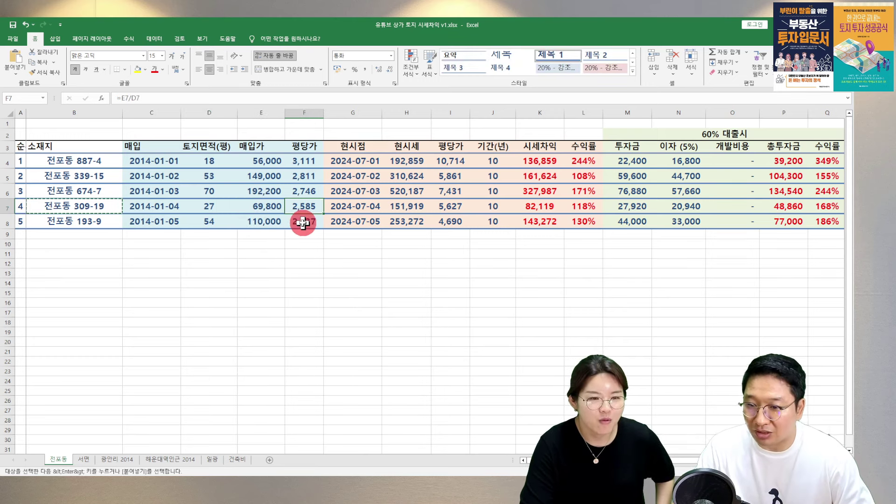
{"action": "left_click", "coordinate": [394, 206]}
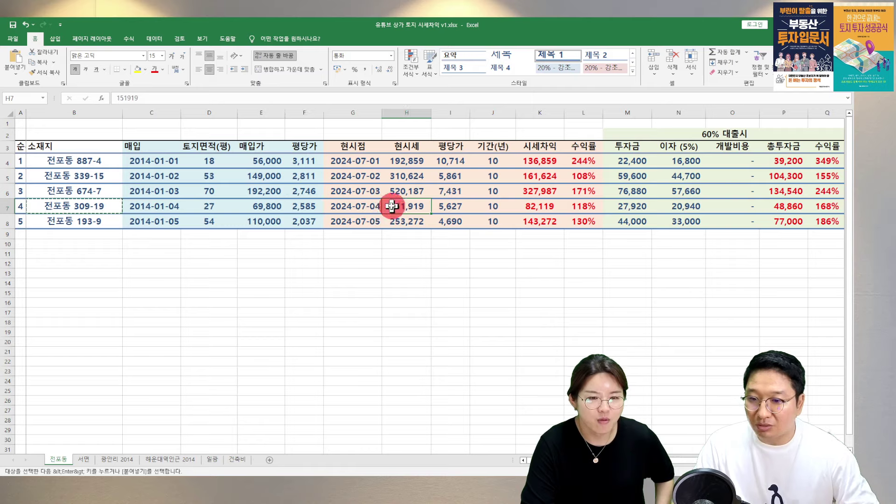
Step: Examine the building once more in the fully revealed 2023년 02월 street view on KakaoMap and return to the Excel table
{"action": "key", "text": "alt+Tab"}
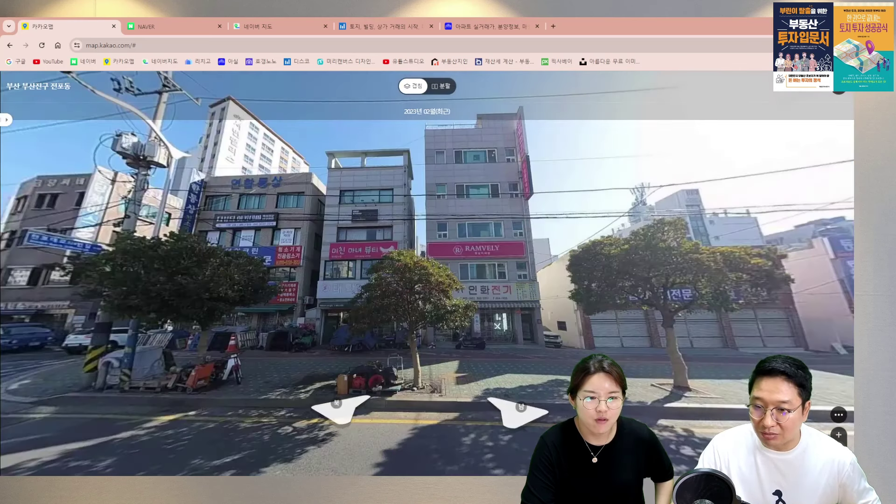
{"action": "left_click_drag", "start_coordinate": [6, 120], "coordinate": [73, 195]}
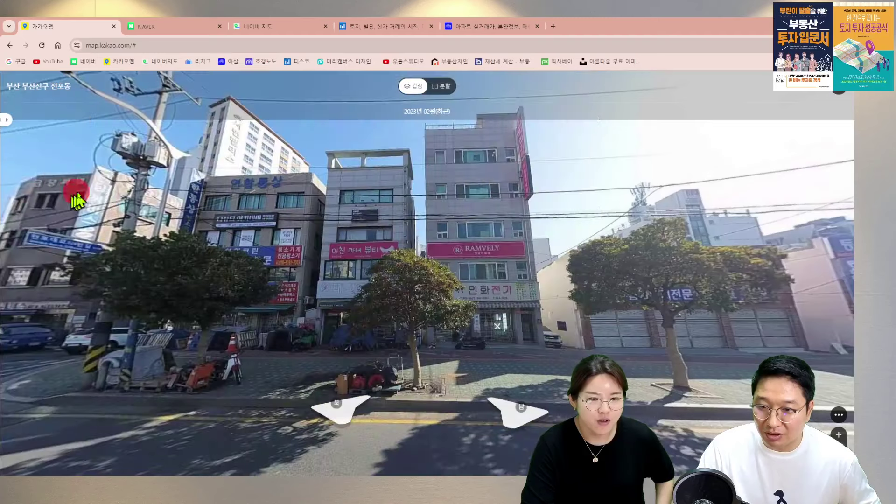
{"action": "key", "text": "alt+Tab"}
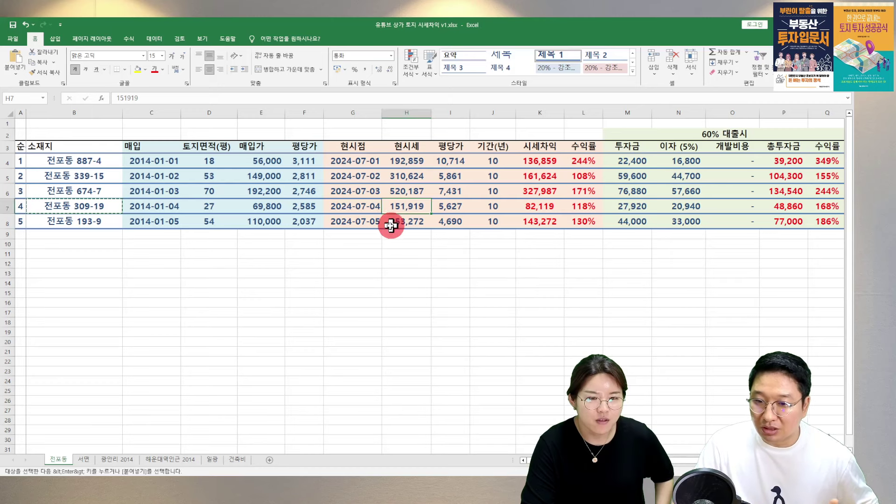
Step: Review row 7's current price per pyeong, rate of return and price gain
{"action": "left_click", "coordinate": [439, 208]}
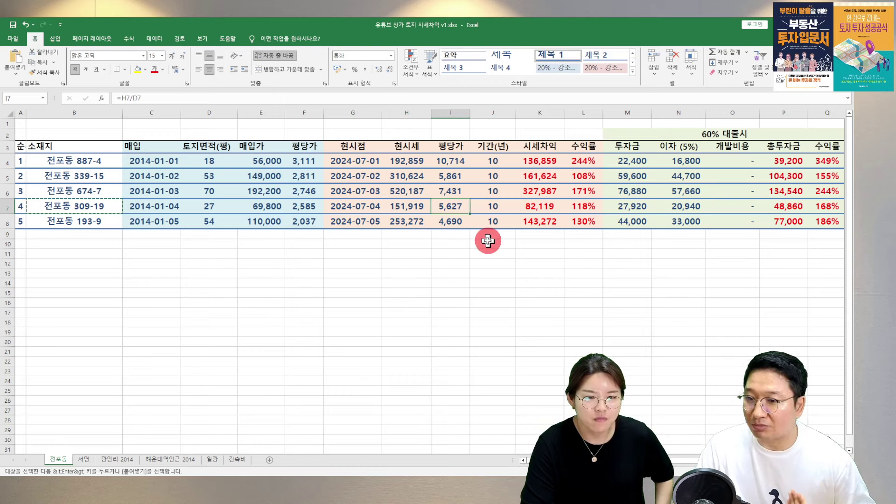
{"action": "left_click", "coordinate": [584, 209]}
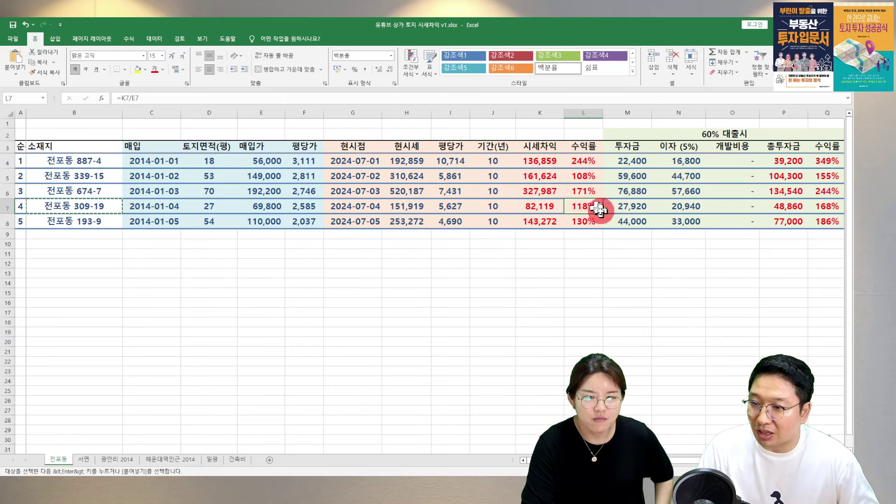
{"action": "left_click", "coordinate": [545, 207]}
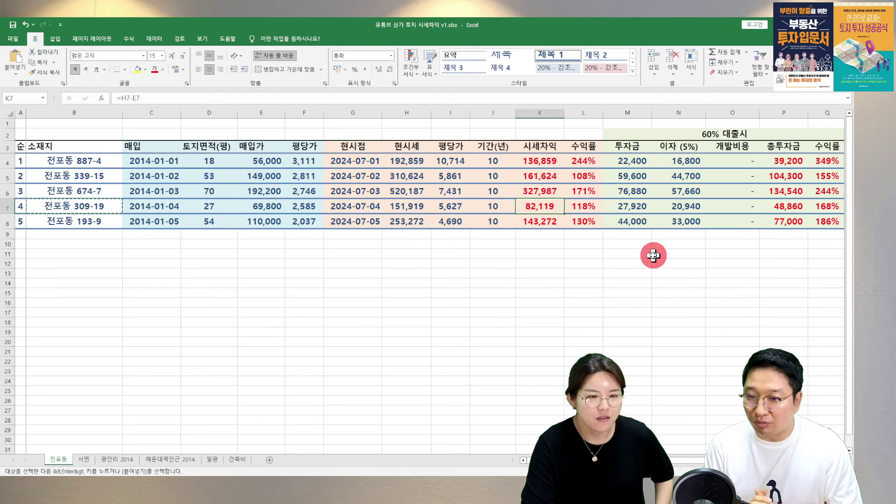
Step: Check row 6's purchase and current prices per pyeong for comparison with row 7
{"action": "left_click", "coordinate": [366, 176]}
{"action": "left_click", "coordinate": [295, 190]}
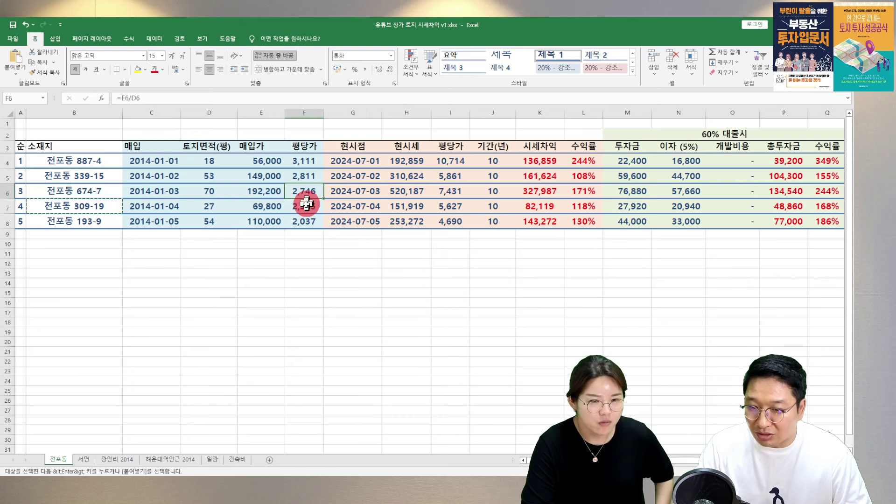
{"action": "left_click", "coordinate": [304, 192]}
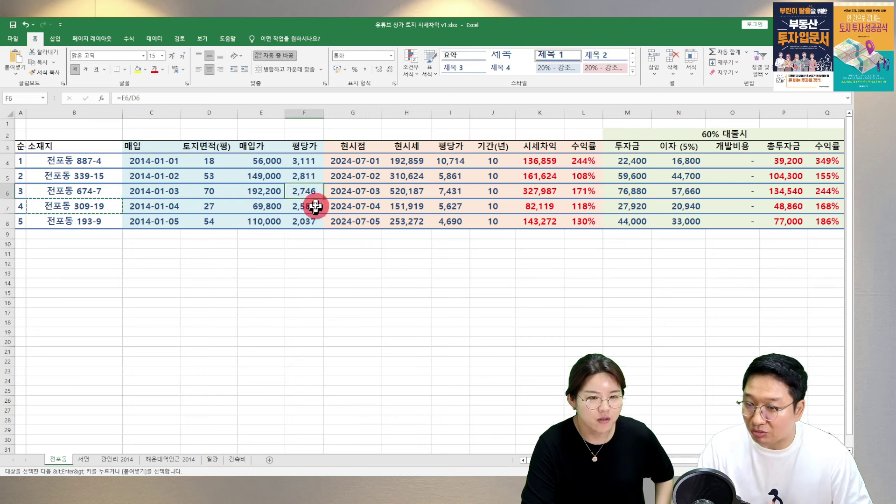
{"action": "left_click", "coordinate": [440, 193]}
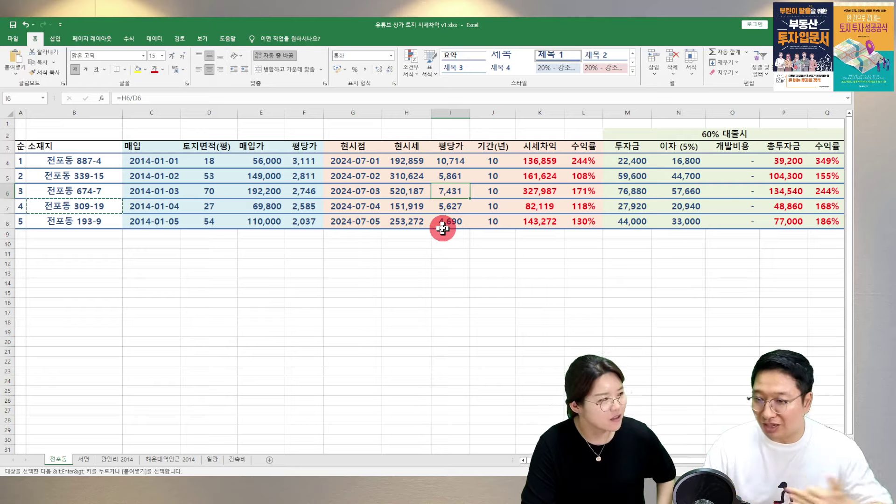
Step: Switch to KakaoMap and look around the main road beside the RAMVELY building in both directions in the 2023년 02월 street view
{"action": "left_click", "coordinate": [490, 475]}
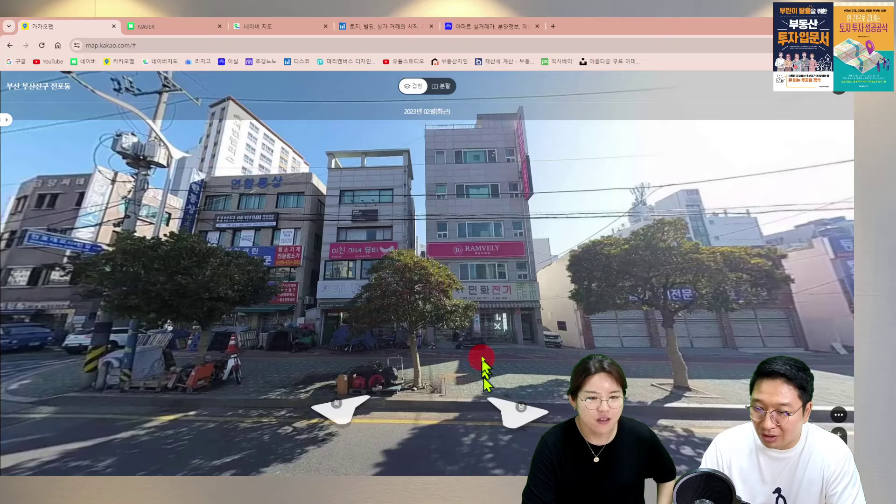
{"action": "left_click_drag", "start_coordinate": [606, 293], "coordinate": [329, 291]}
{"action": "left_click", "coordinate": [416, 303]}
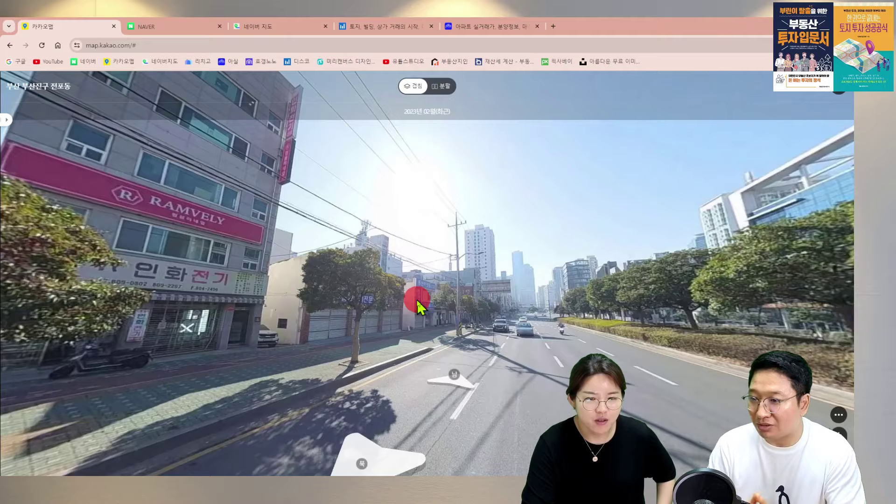
{"action": "left_click_drag", "start_coordinate": [408, 325], "coordinate": [648, 275]}
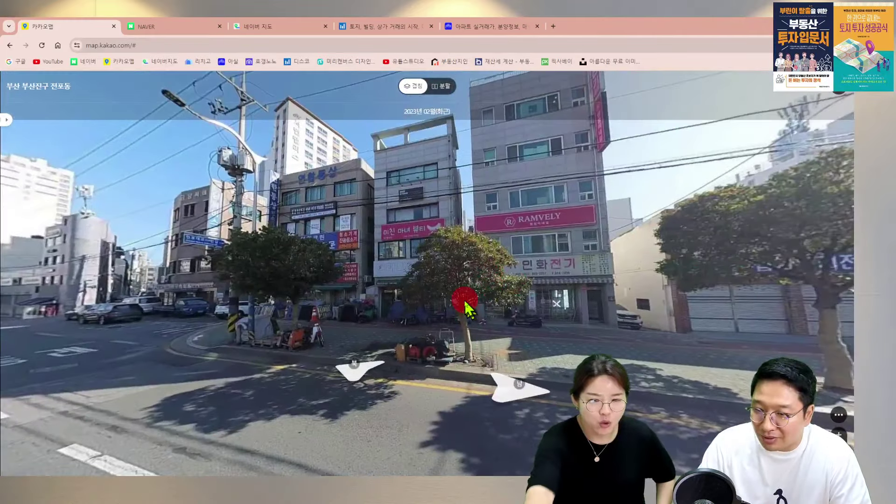
{"action": "left_click_drag", "start_coordinate": [465, 306], "coordinate": [484, 266]}
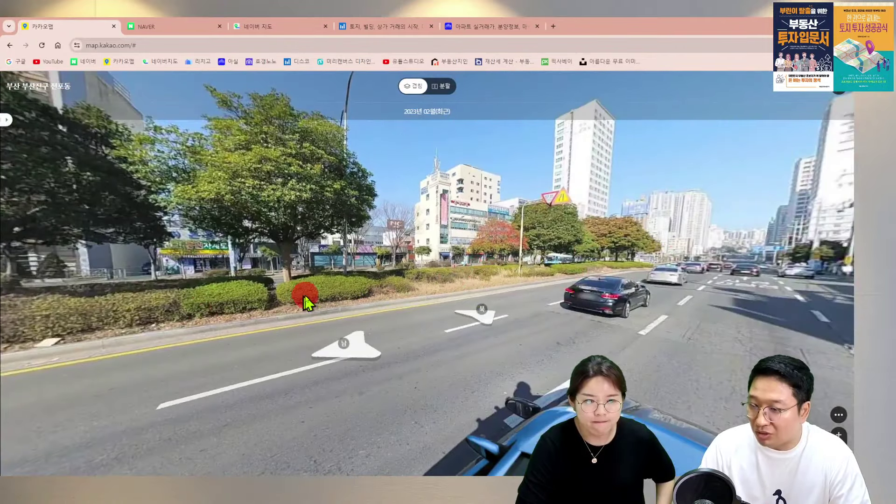
{"action": "left_click_drag", "start_coordinate": [305, 296], "coordinate": [390, 300]}
{"action": "left_click_drag", "start_coordinate": [663, 259], "coordinate": [348, 237]}
{"action": "left_click_drag", "start_coordinate": [560, 327], "coordinate": [451, 340]}
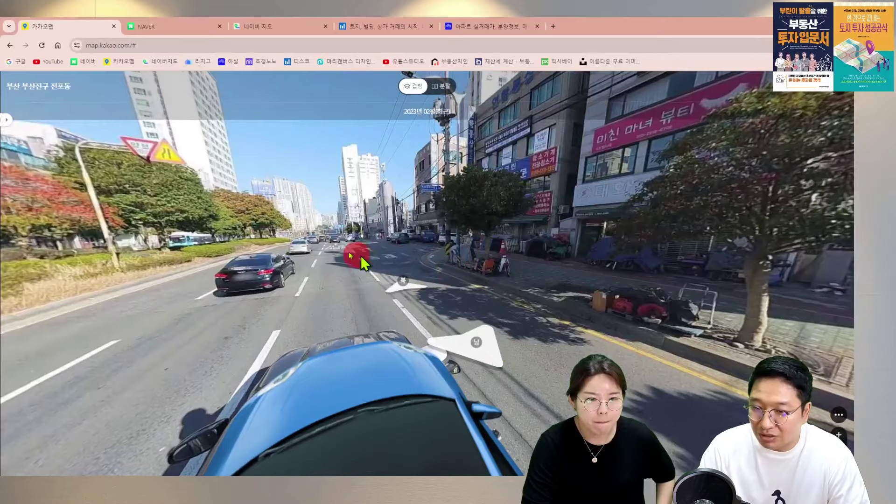
{"action": "left_click_drag", "start_coordinate": [363, 264], "coordinate": [425, 261]}
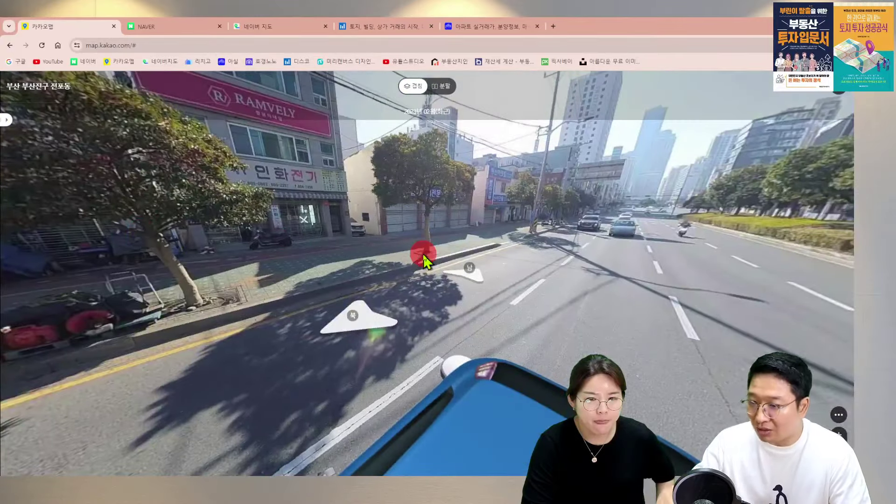
Step: Close the past-view comparison and leave street view to return to the map
{"action": "left_click", "coordinate": [616, 235]}
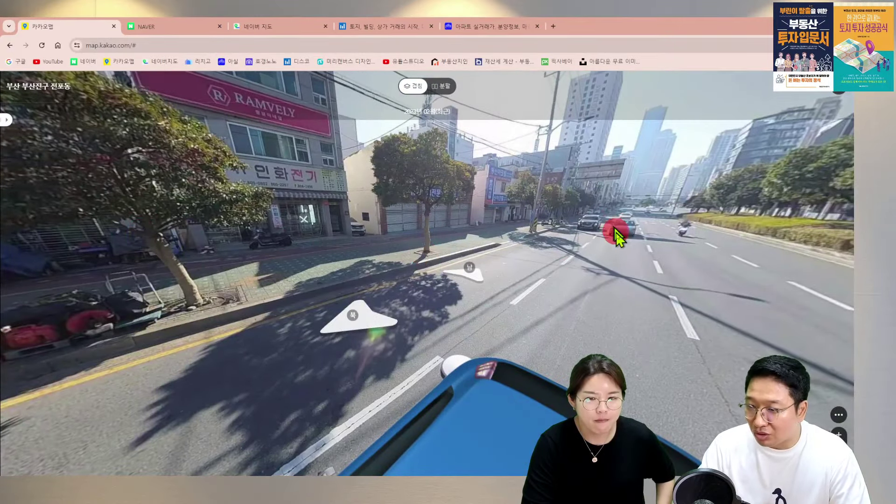
{"action": "left_click", "coordinate": [806, 99]}
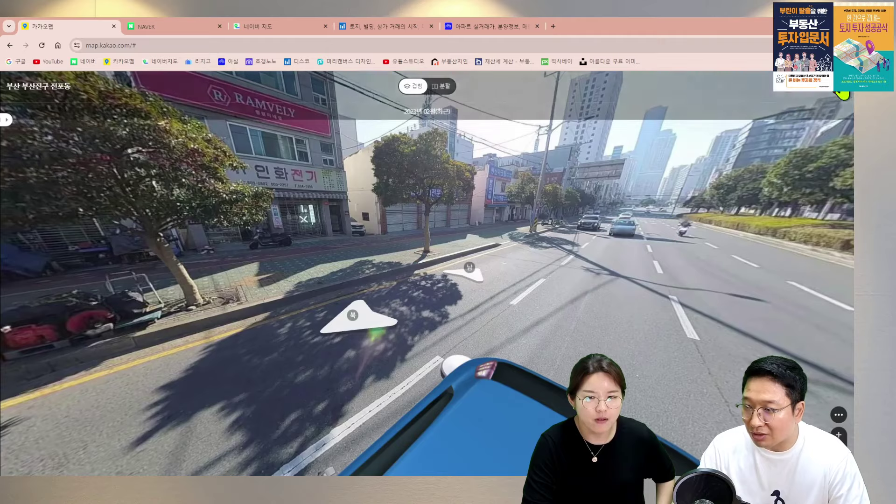
{"action": "left_click", "coordinate": [842, 93]}
{"action": "left_click", "coordinate": [761, 92]}
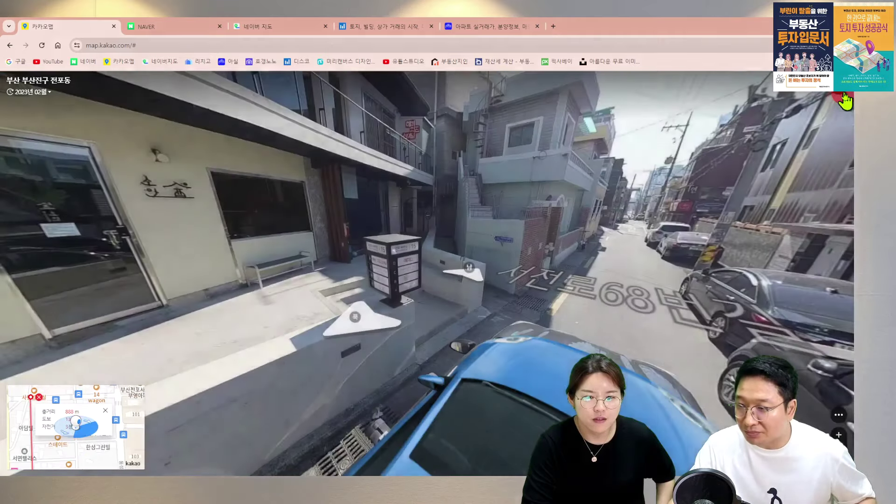
{"action": "left_click", "coordinate": [843, 96]}
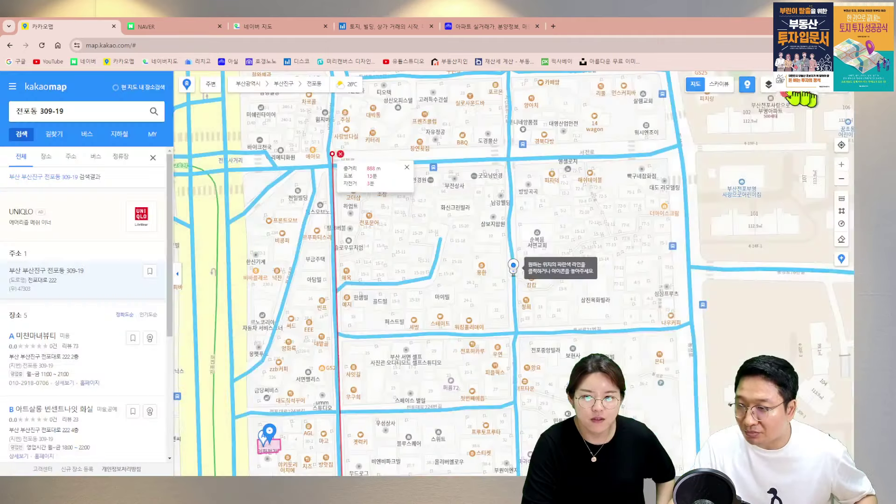
Step: Hide the street view road lines and trace the crosswalk route from the 전포동 309-19 lot to the opposite side of the main road
{"action": "left_click", "coordinate": [746, 85]}
{"action": "left_click_drag", "start_coordinate": [515, 242], "coordinate": [598, 149]}
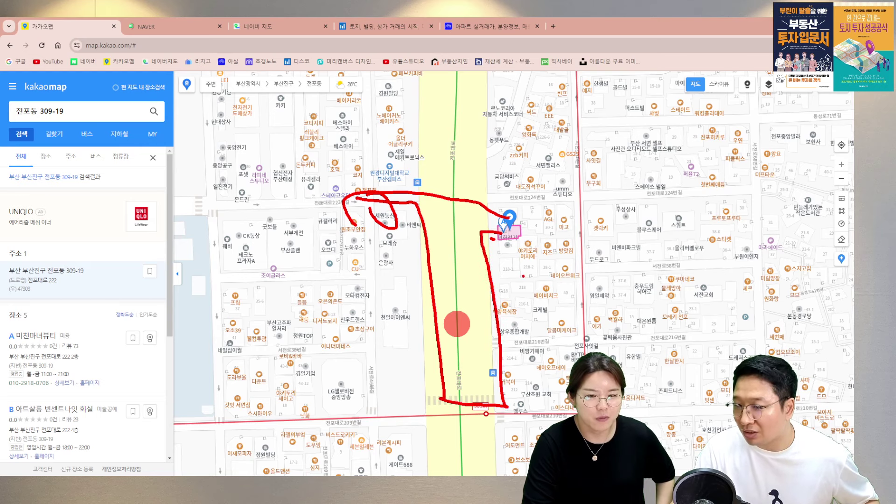
{"action": "key", "text": "Escape"}
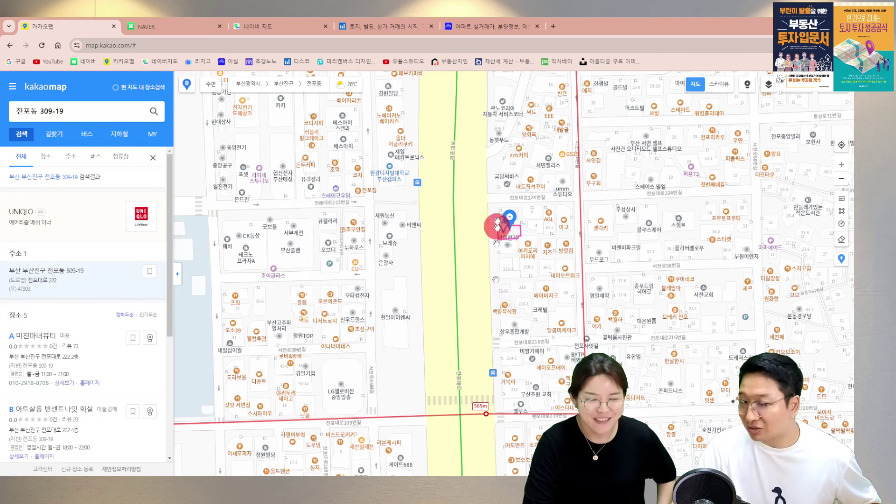
{"action": "key", "text": "alt+Tab"}
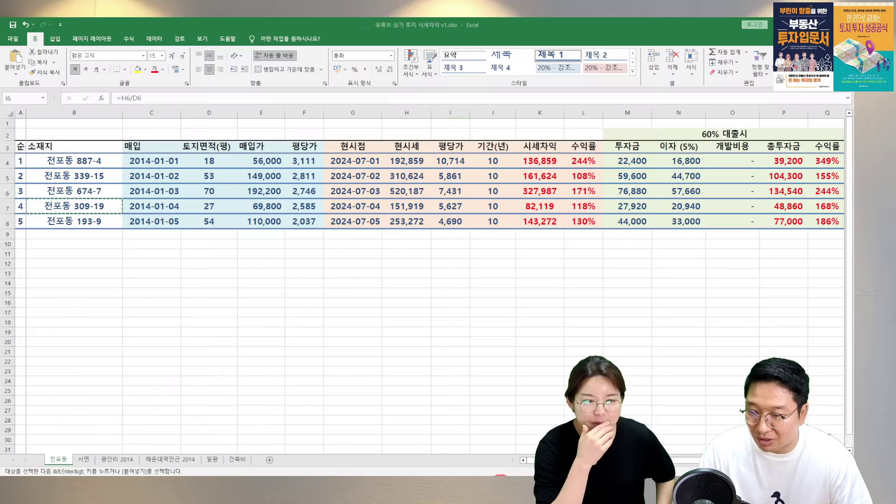
{"action": "left_click", "coordinate": [438, 292]}
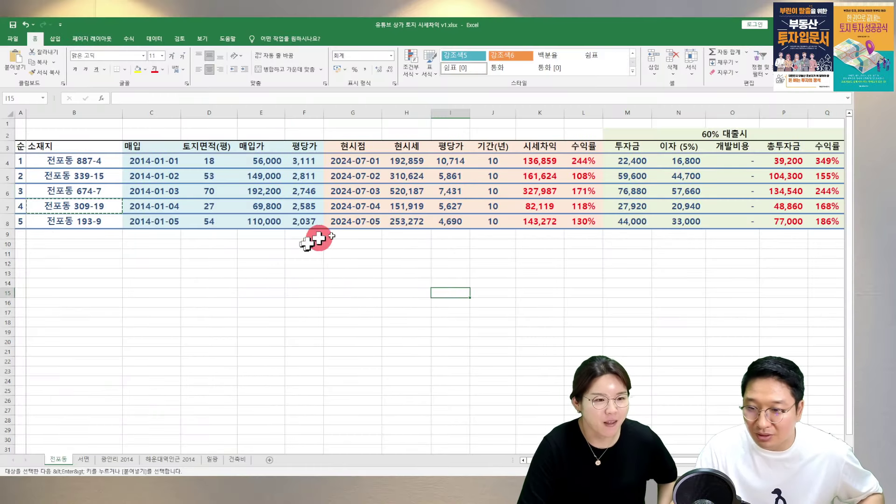
{"action": "left_click", "coordinate": [77, 223]}
{"action": "key", "text": "ctrl+c"}
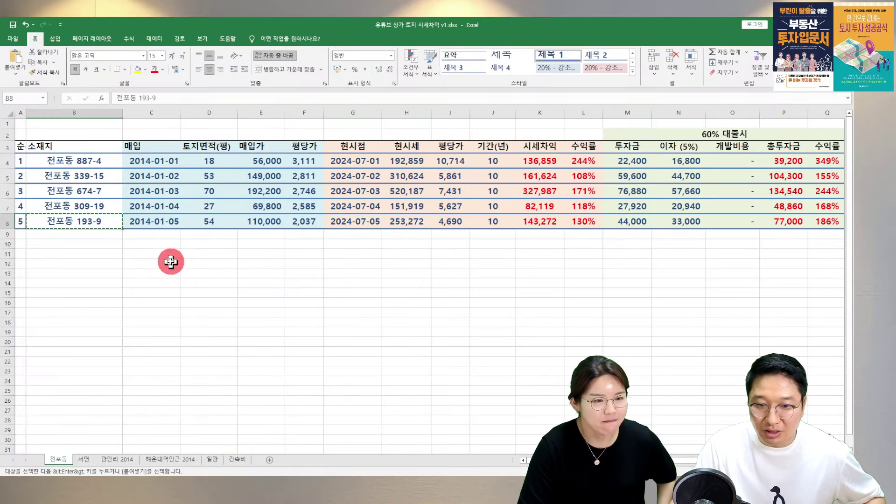
{"action": "key", "text": "alt+Tab"}
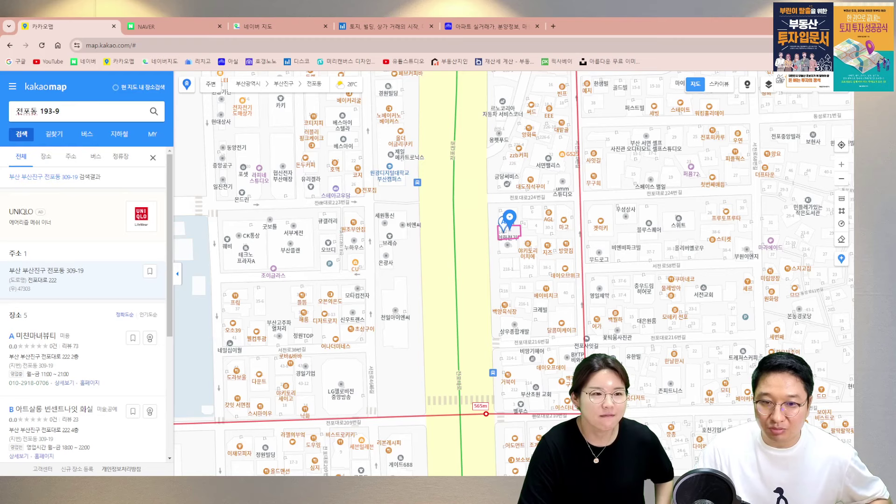
{"action": "key", "text": "Return"}
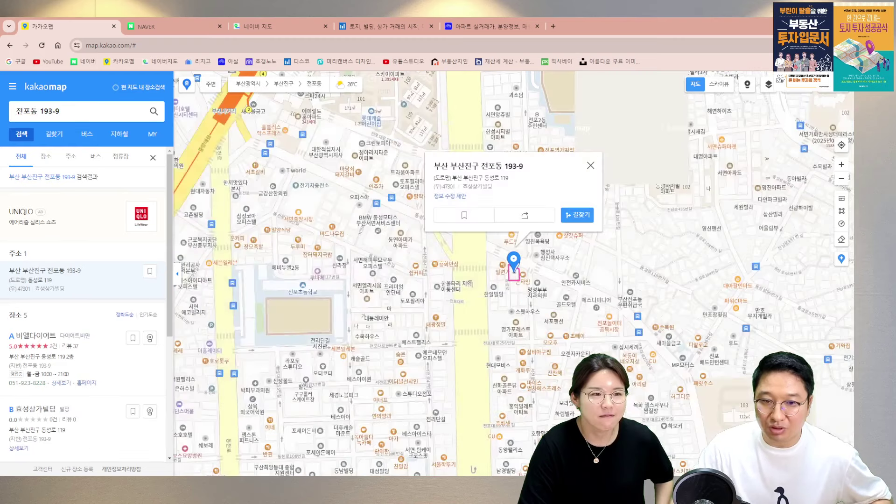
{"action": "left_click", "coordinate": [387, 28]}
{"action": "left_click", "coordinate": [14, 84]}
{"action": "left_click", "coordinate": [97, 78]}
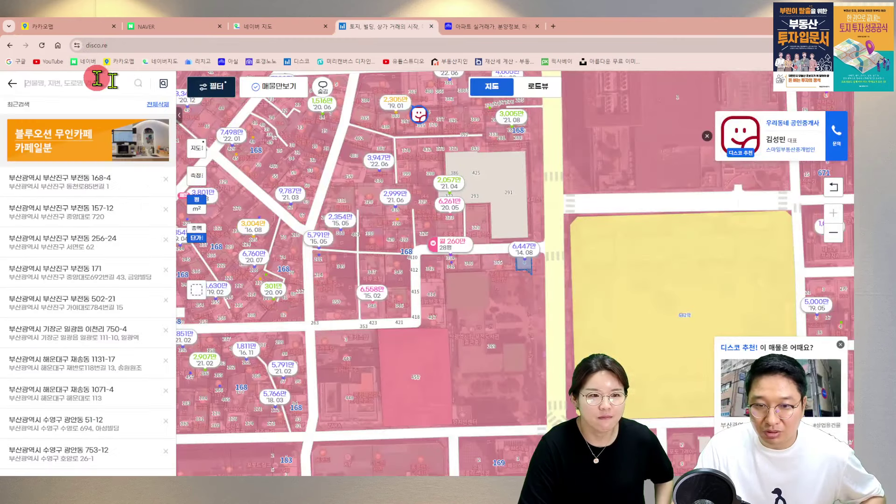
{"action": "key", "text": "ctrl+v"}
{"action": "left_click", "coordinate": [93, 116]}
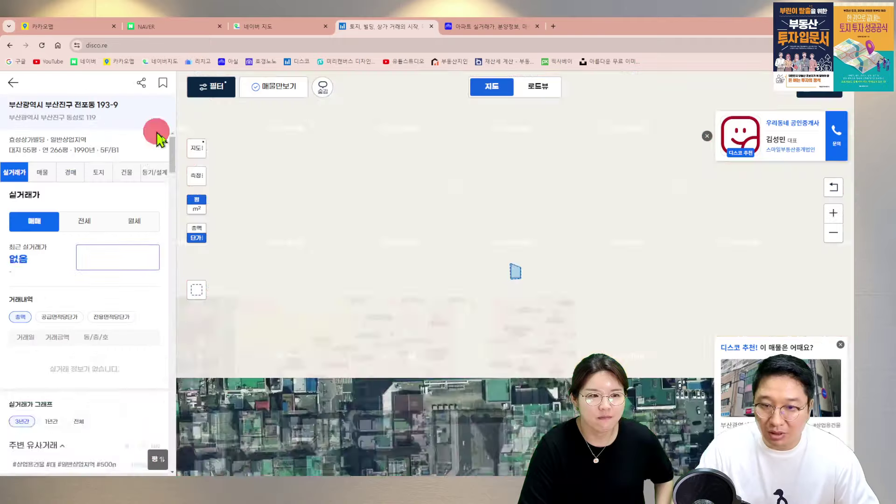
{"action": "left_click", "coordinate": [550, 263]}
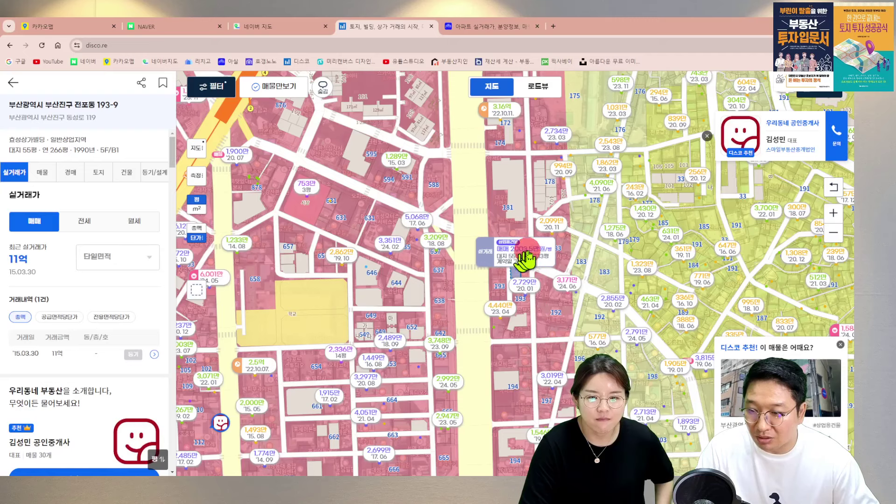
{"action": "left_click", "coordinate": [496, 483]}
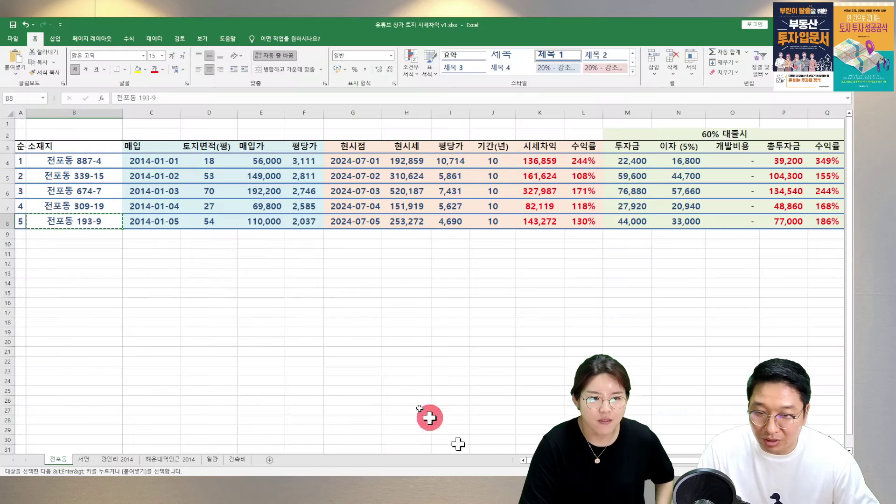
{"action": "left_click", "coordinate": [216, 255]}
{"action": "left_click", "coordinate": [160, 223]}
{"action": "left_click", "coordinate": [258, 224]}
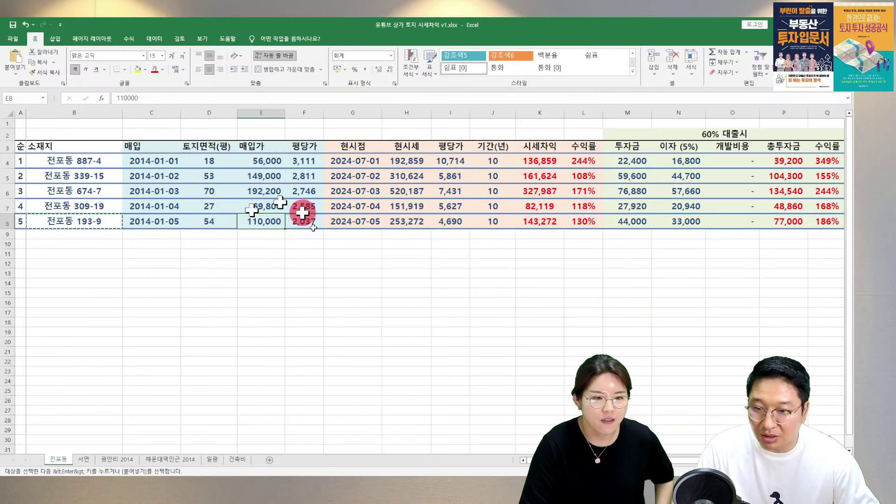
Step: Switch to KakaoMap in the browser and open street view on the road beside the 전포동 193-9 lot
{"action": "mouse_move", "coordinate": [483, 475]}
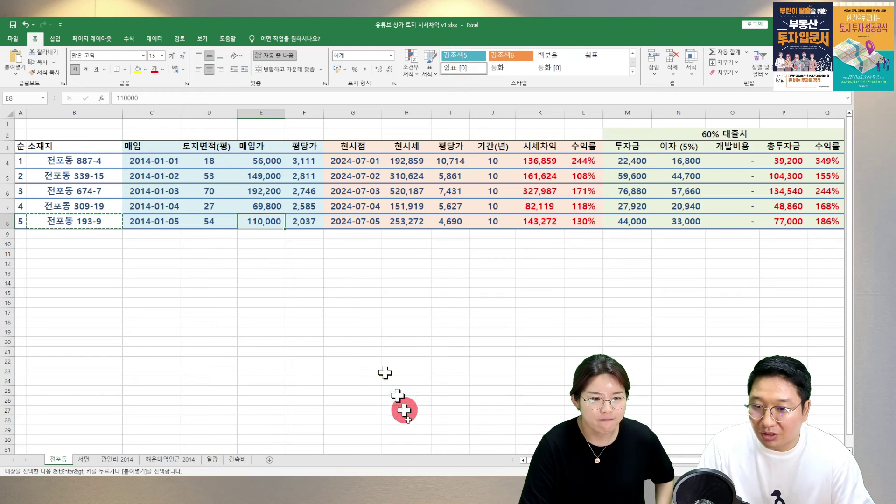
{"action": "left_click", "coordinate": [485, 474]}
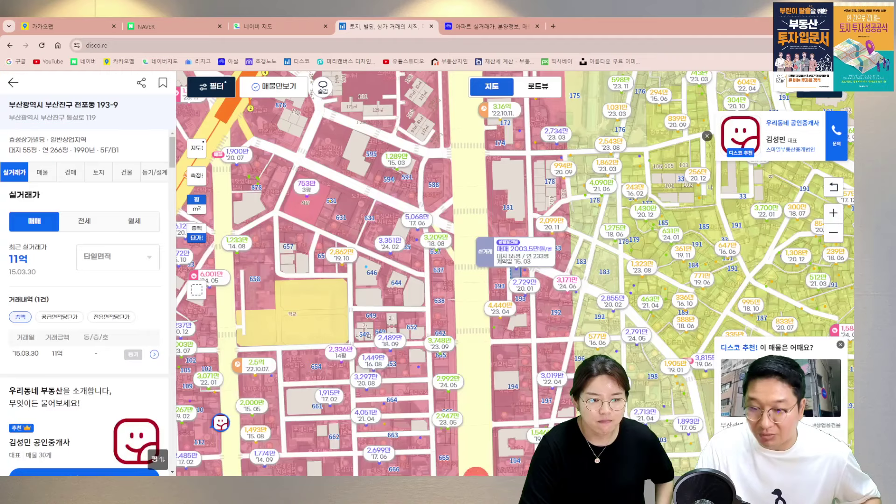
{"action": "left_click", "coordinate": [70, 26]}
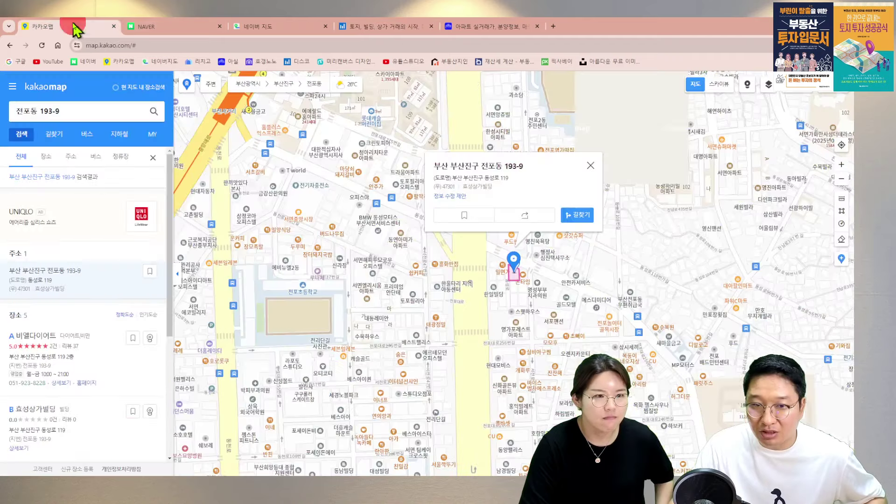
{"action": "left_click", "coordinate": [747, 84]}
{"action": "left_click", "coordinate": [478, 219]}
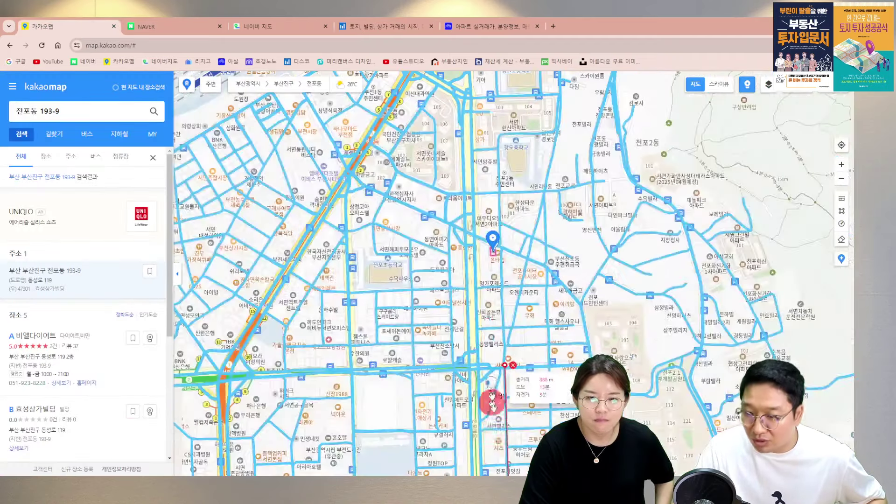
{"action": "left_click", "coordinate": [490, 242]}
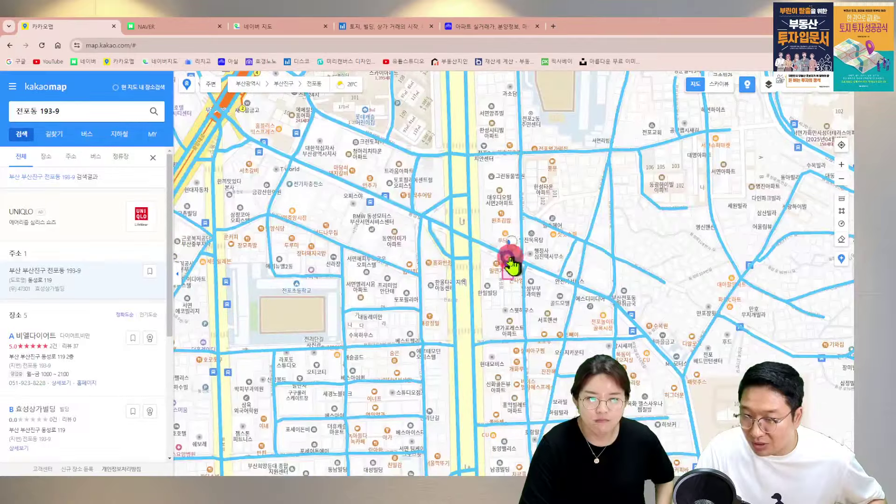
{"action": "left_click", "coordinate": [507, 261]}
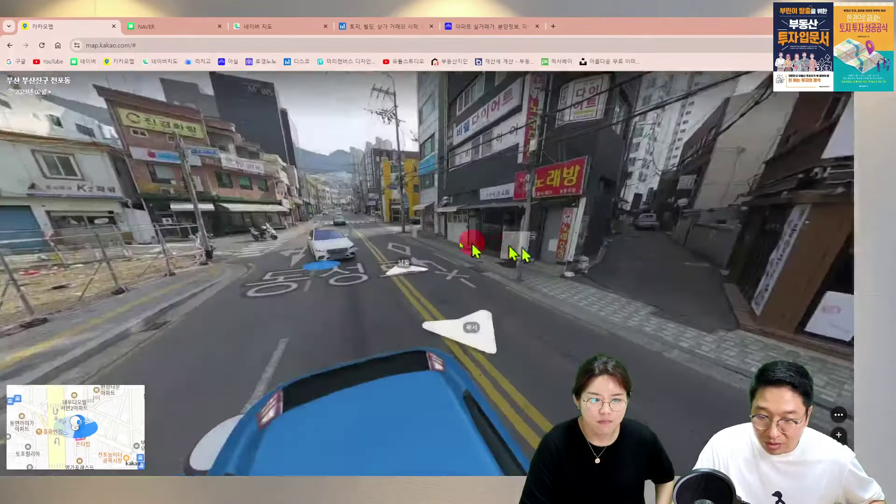
{"action": "left_click_drag", "start_coordinate": [517, 252], "coordinate": [544, 254]}
{"action": "left_click", "coordinate": [486, 294]}
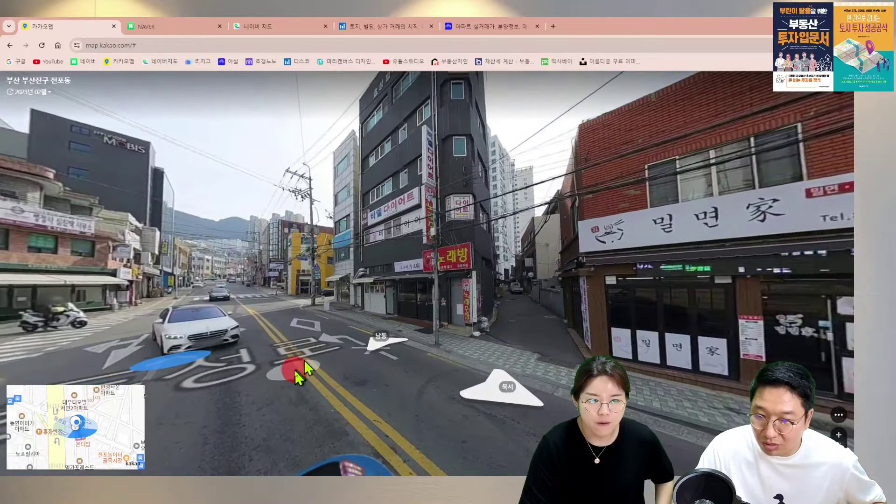
{"action": "left_click", "coordinate": [295, 371]}
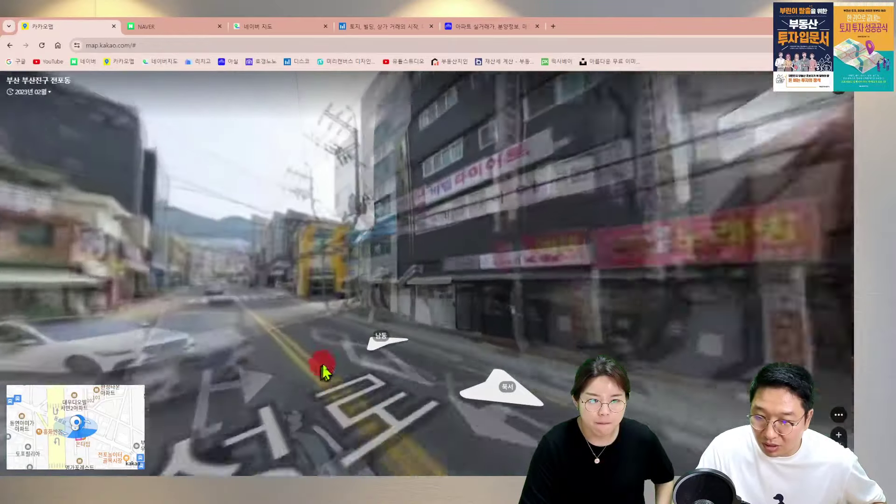
{"action": "left_click_drag", "start_coordinate": [436, 292], "coordinate": [362, 342]}
{"action": "left_click_drag", "start_coordinate": [425, 319], "coordinate": [371, 285]}
{"action": "left_click_drag", "start_coordinate": [308, 203], "coordinate": [284, 286]}
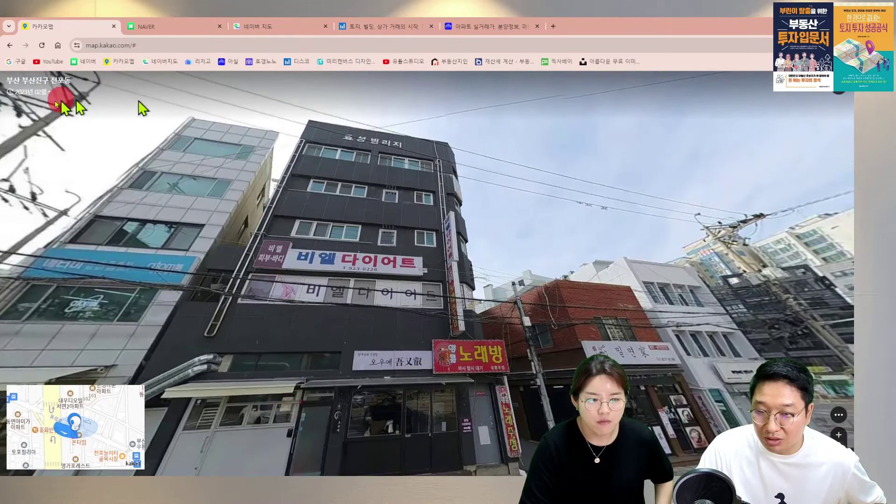
Step: Open the full-width past-view comparison of the building and set the past date to 2014년 01월
{"action": "left_click", "coordinate": [37, 92]}
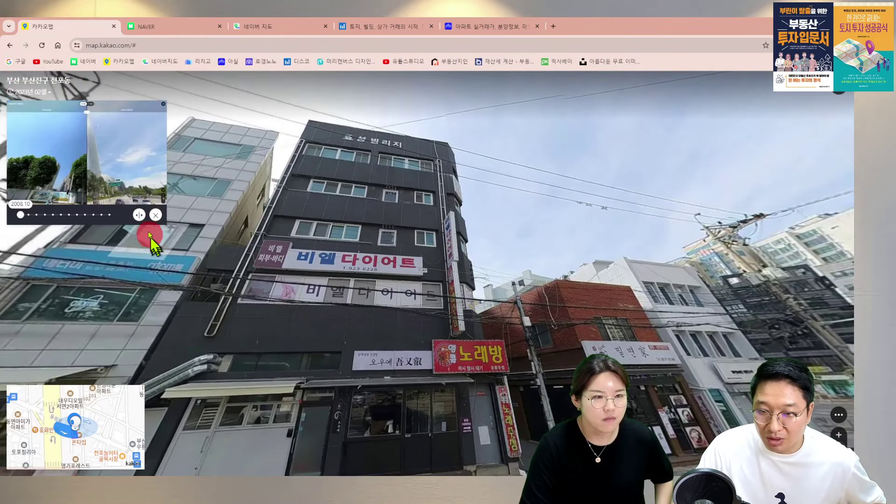
{"action": "left_click", "coordinate": [144, 216]}
{"action": "left_click_drag", "start_coordinate": [436, 123], "coordinate": [810, 190]}
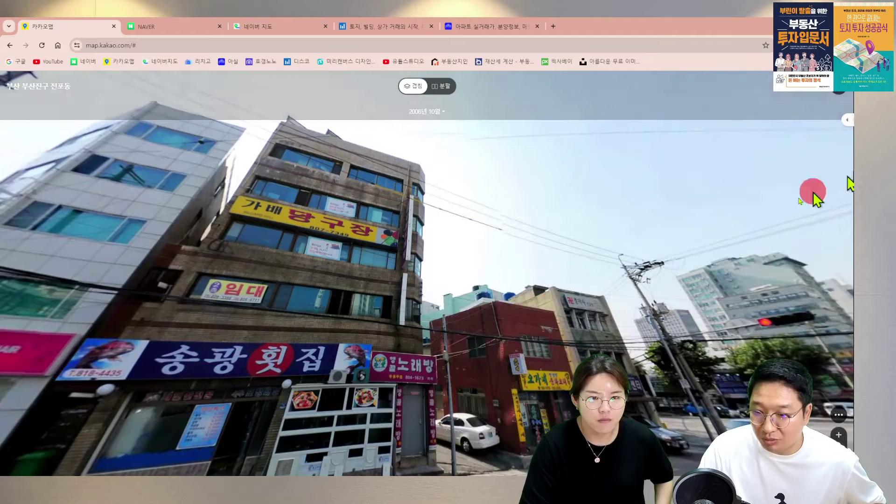
{"action": "left_click", "coordinate": [399, 112]}
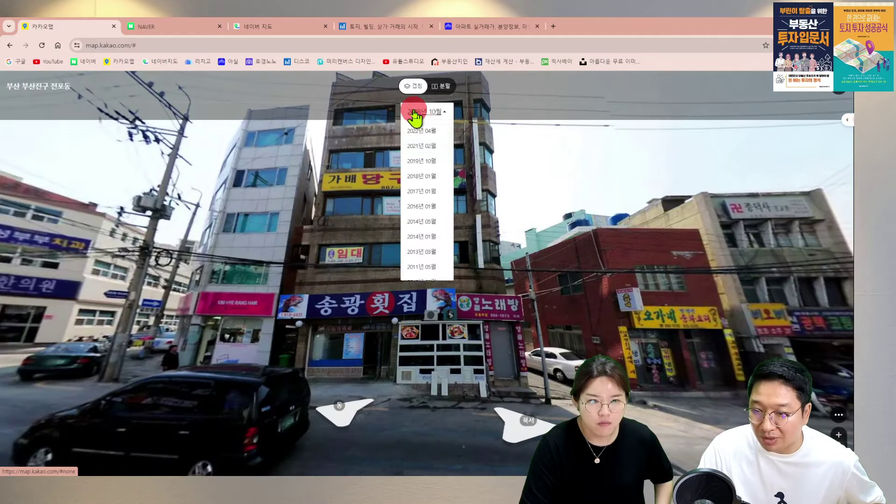
{"action": "left_click", "coordinate": [422, 238]}
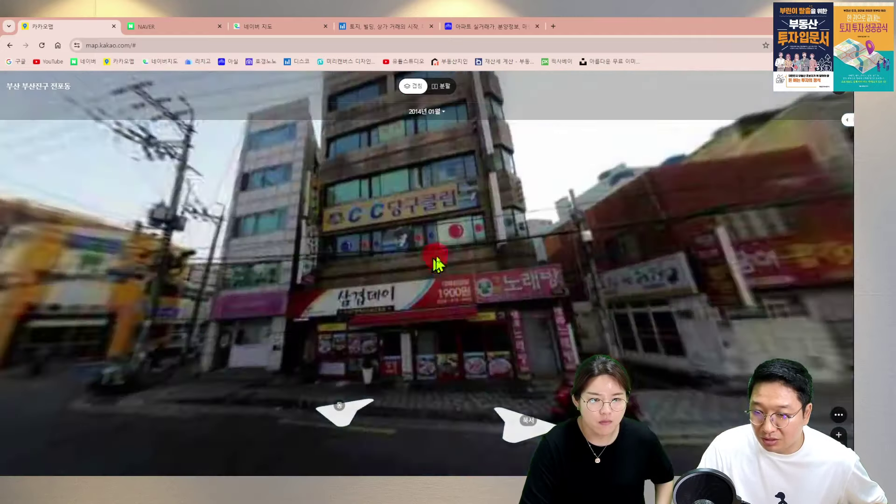
{"action": "left_click_drag", "start_coordinate": [433, 259], "coordinate": [387, 330]}
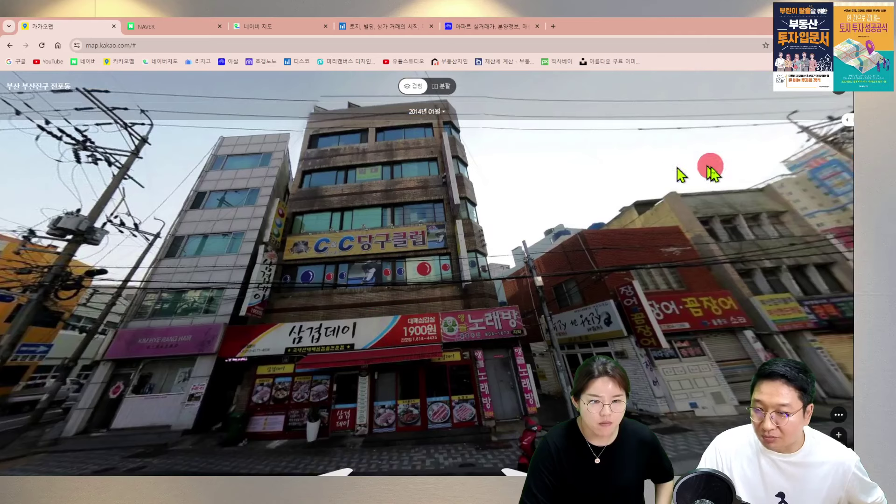
Step: Slide the comparison fully over to the most recent view and examine the building's facade
{"action": "key", "text": "alt+Tab"}
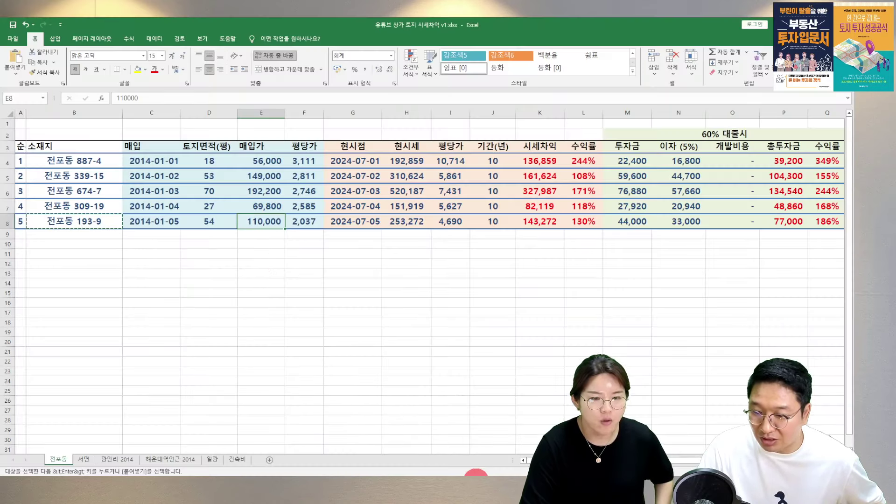
{"action": "left_click", "coordinate": [476, 480]}
{"action": "left_click_drag", "start_coordinate": [837, 124], "coordinate": [29, 172]}
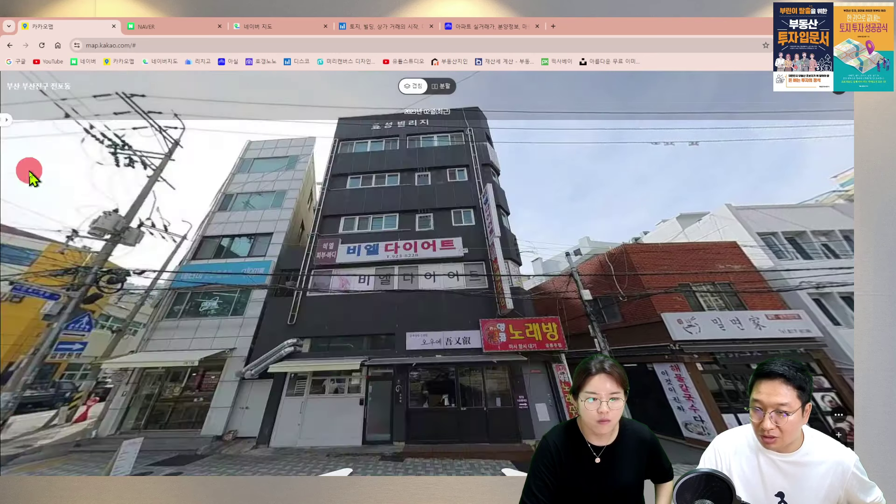
{"action": "left_click_drag", "start_coordinate": [337, 356], "coordinate": [327, 401]}
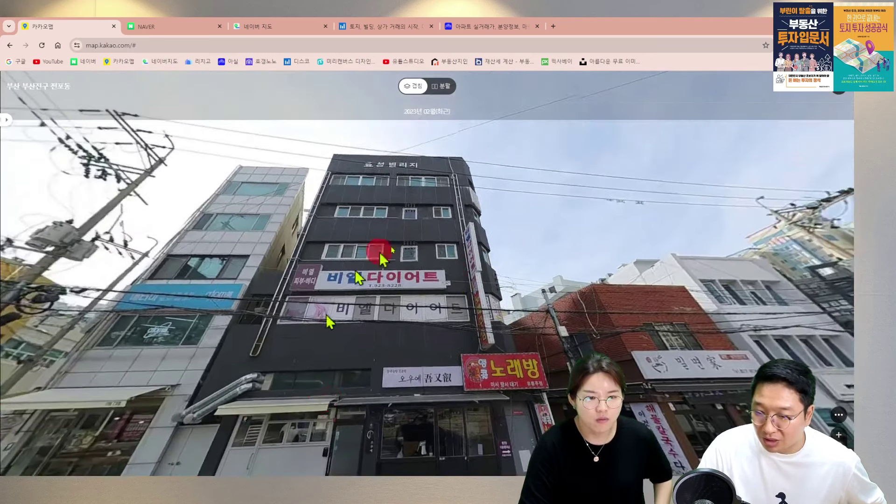
{"action": "left_click_drag", "start_coordinate": [444, 351], "coordinate": [442, 306]}
{"action": "left_click", "coordinate": [520, 373]}
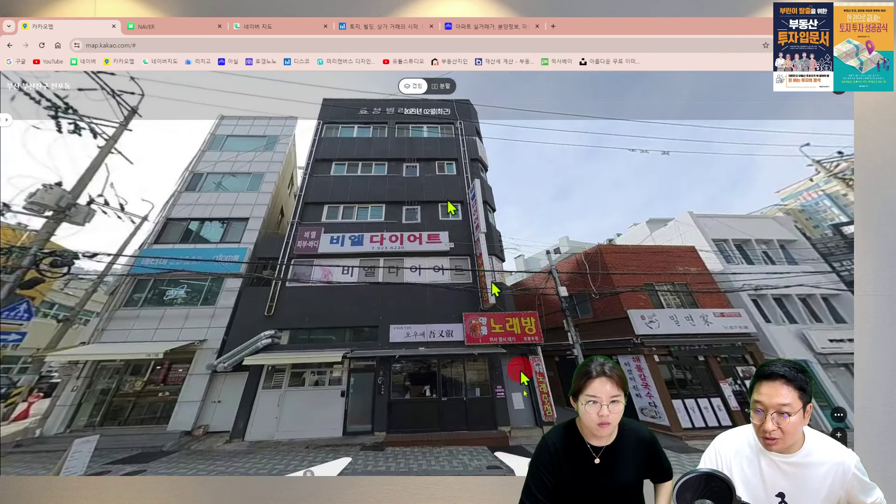
Step: Return to the Excel table and check the current price, price per pyeong and price gain of 전포동 193-9
{"action": "left_click", "coordinate": [503, 480]}
{"action": "left_click", "coordinate": [404, 221]}
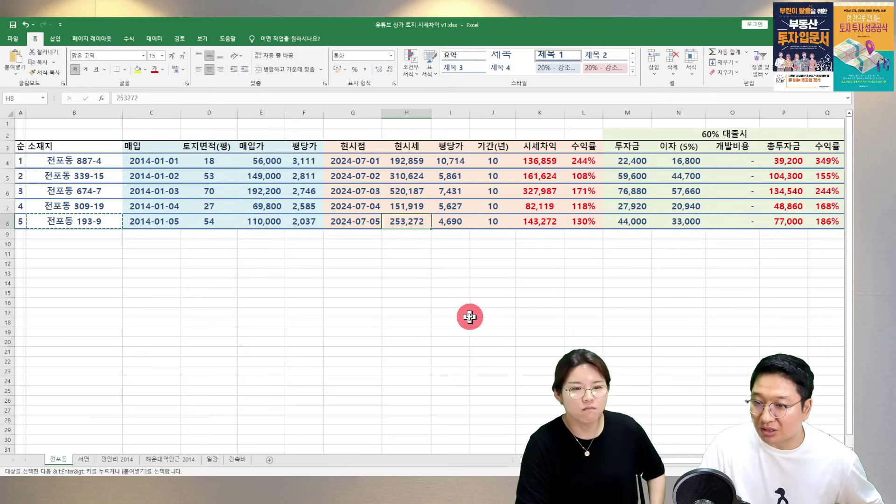
{"action": "left_click", "coordinate": [451, 223]}
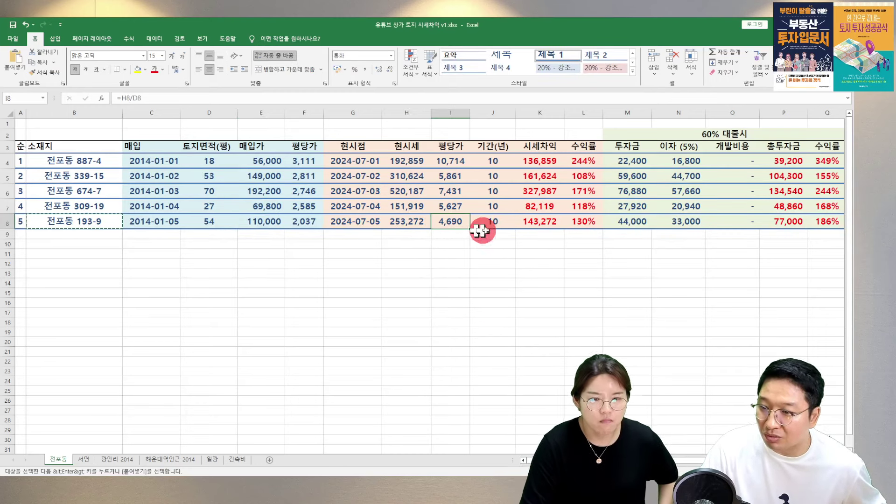
{"action": "left_click", "coordinate": [527, 220]}
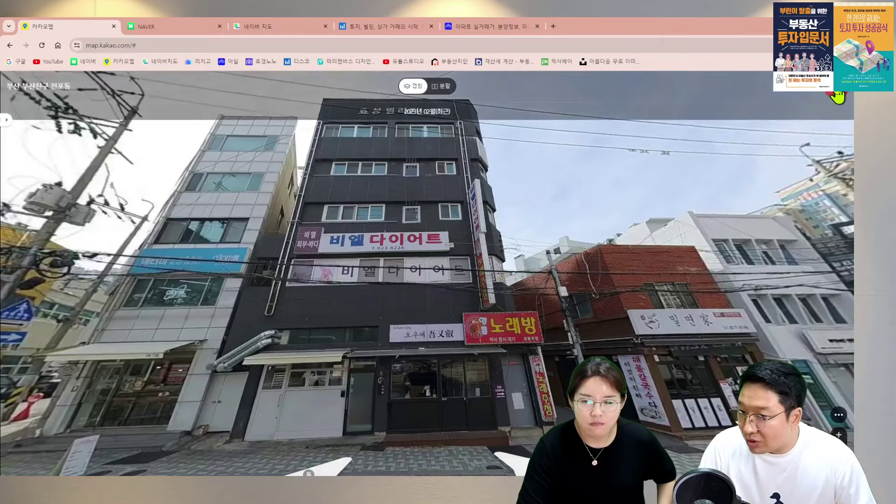
Step: Leave KakaoMap street view, hide its road lines, and trace the east-west road south of the 전포동 193-9 lot
{"action": "left_click", "coordinate": [830, 92]}
{"action": "left_click", "coordinate": [748, 85]}
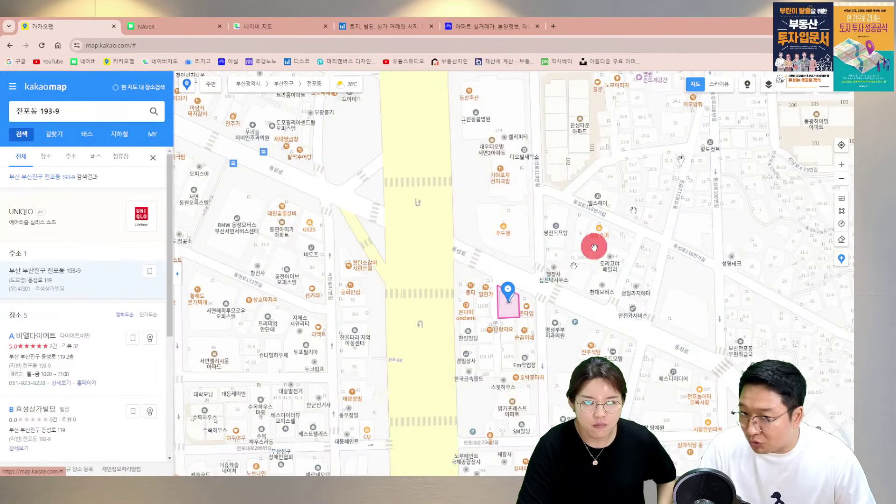
{"action": "left_click_drag", "start_coordinate": [595, 247], "coordinate": [563, 123]}
{"action": "scroll", "coordinate": [469, 213], "scroll_direction": "down", "scroll_amount": 1}
{"action": "left_click_drag", "start_coordinate": [462, 308], "coordinate": [448, 210]}
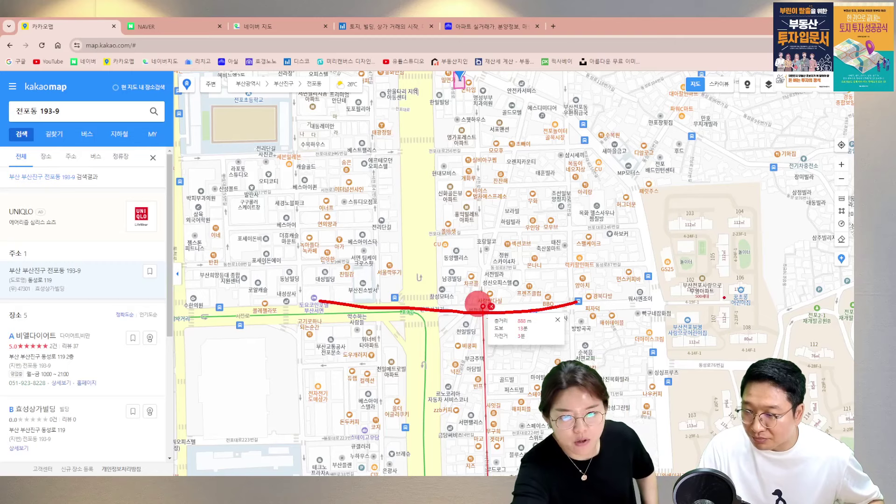
Step: Mark the roads and areas linking the 전포동 193-9 lot with the nearby apartment complex, and clear the markings
{"action": "left_click_drag", "start_coordinate": [596, 227], "coordinate": [621, 405]}
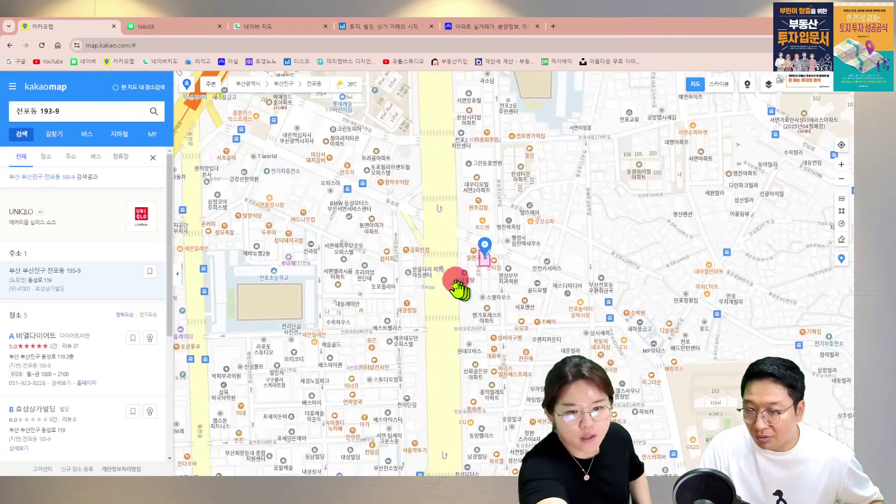
{"action": "left_click_drag", "start_coordinate": [394, 238], "coordinate": [447, 220]}
{"action": "scroll", "coordinate": [448, 218], "scroll_direction": "down", "scroll_amount": 1}
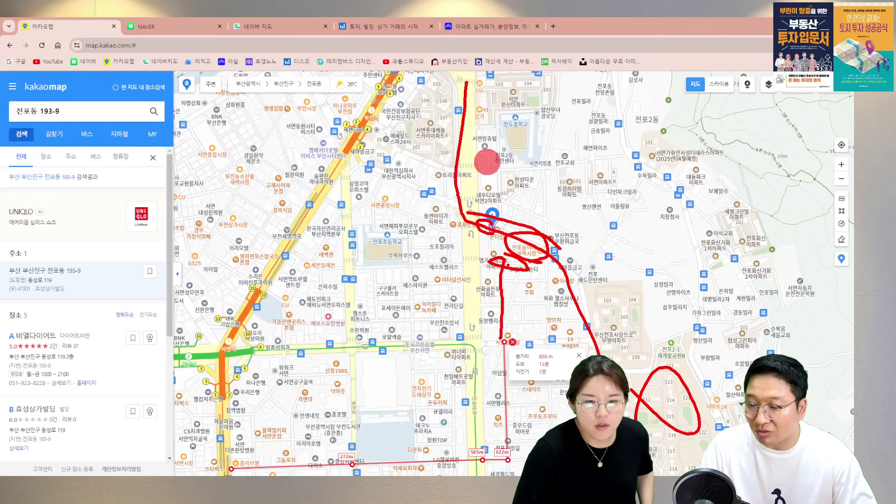
{"action": "key", "text": "Escape"}
{"action": "left_click_drag", "start_coordinate": [523, 258], "coordinate": [493, 220]}
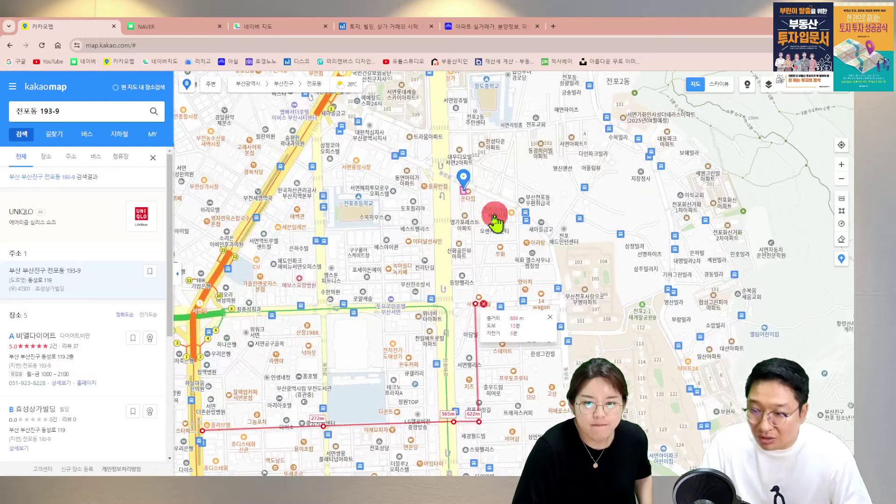
{"action": "key", "text": "alt+Tab"}
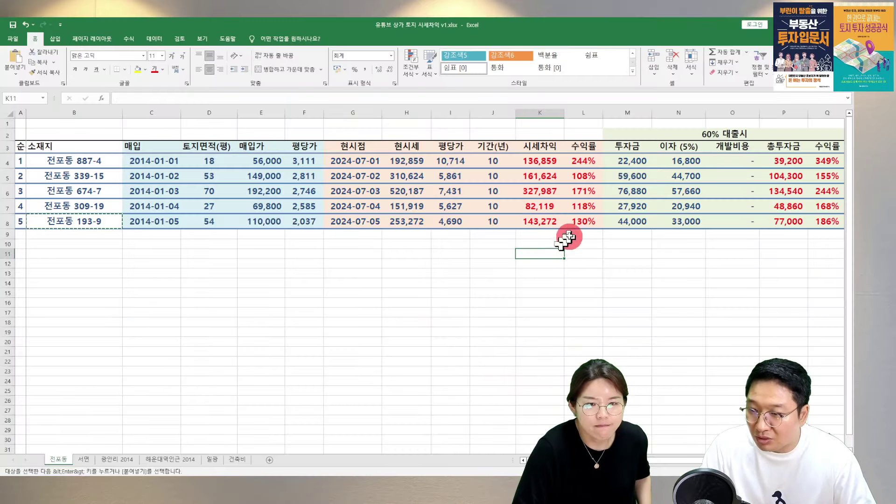
{"action": "left_click", "coordinate": [580, 223]}
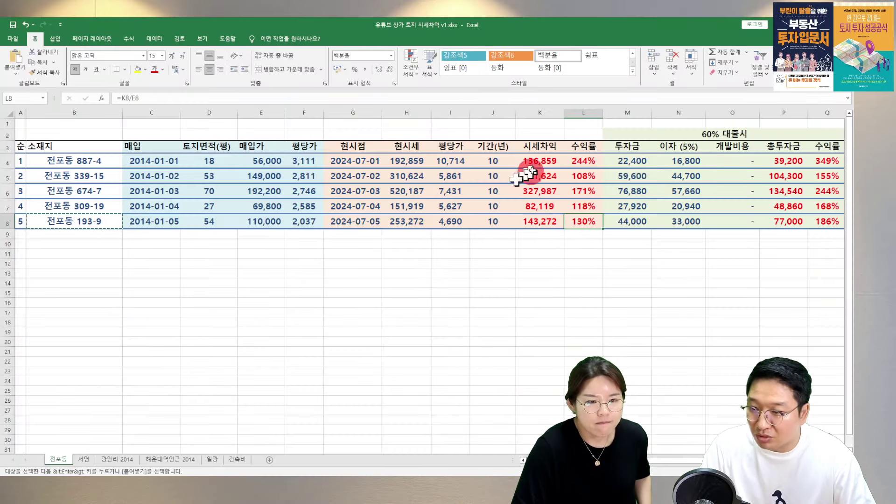
{"action": "left_click", "coordinate": [575, 243]}
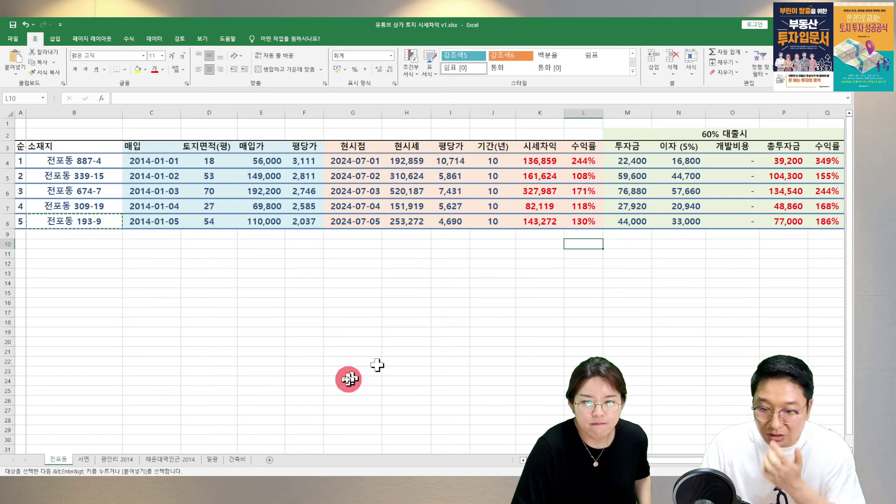
Step: Open the 서면 sheet and review the 수익률 column for its five 부전동 lots
{"action": "left_click", "coordinate": [89, 461]}
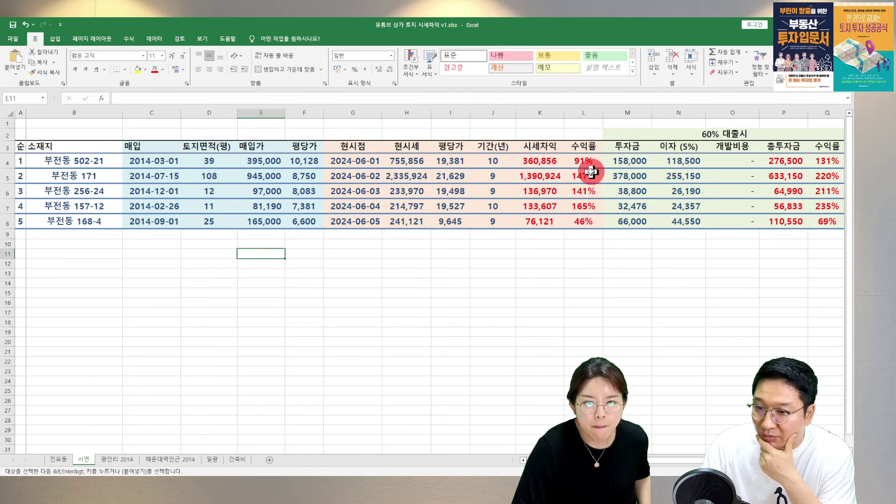
{"action": "left_click_drag", "start_coordinate": [586, 163], "coordinate": [590, 209]}
{"action": "left_click", "coordinate": [587, 205]}
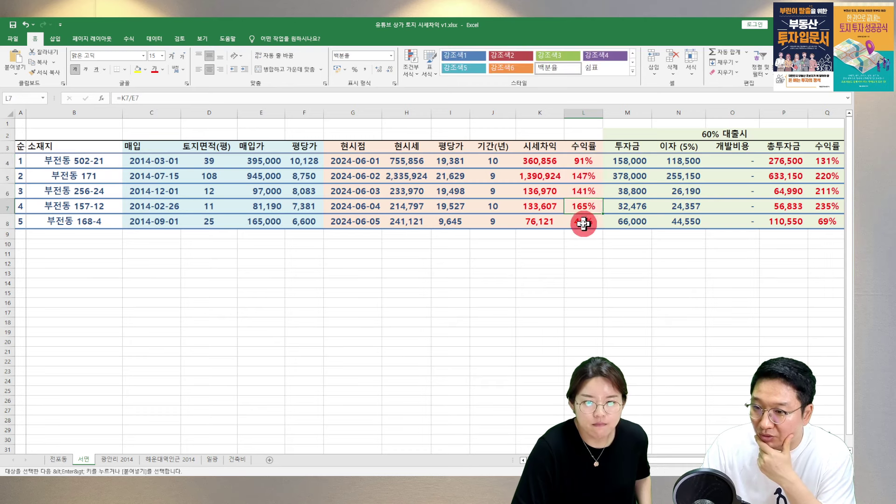
{"action": "left_click", "coordinate": [582, 224]}
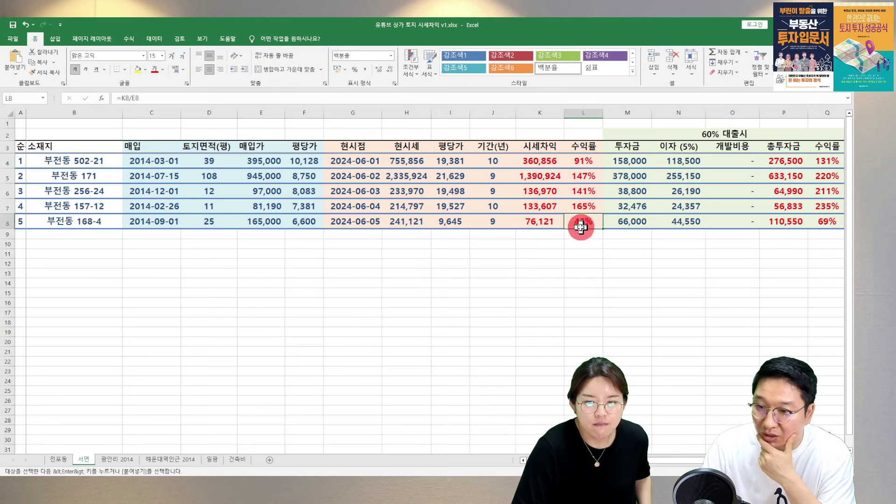
Step: Go back to the 전포동 sheet and compare the 수익률 values of its five lots
{"action": "left_click", "coordinate": [58, 460]}
{"action": "left_click", "coordinate": [584, 161]}
{"action": "left_click_drag", "start_coordinate": [587, 166], "coordinate": [582, 245]}
{"action": "left_click", "coordinate": [580, 283]}
{"action": "left_click", "coordinate": [587, 208]}
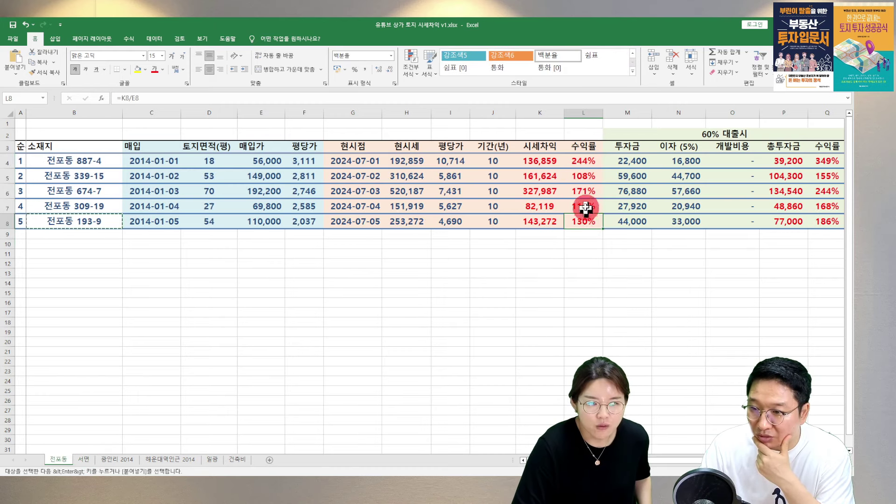
{"action": "left_click", "coordinate": [586, 207]}
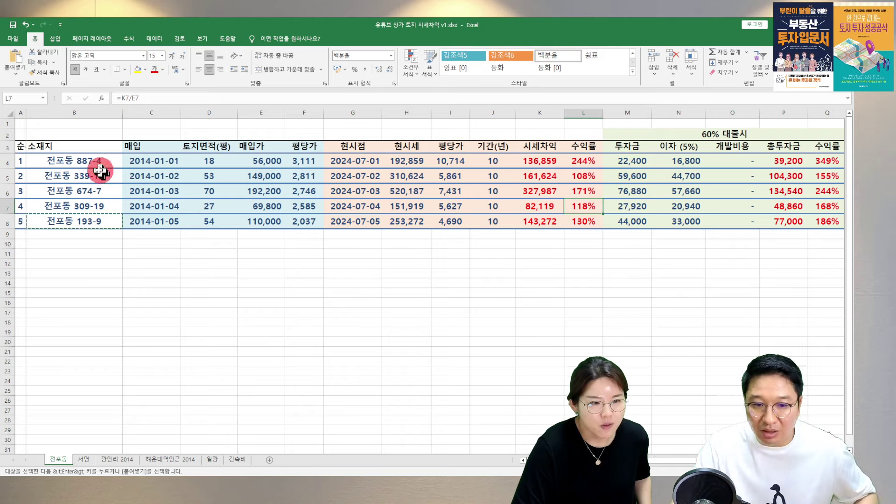
{"action": "left_click", "coordinate": [115, 164]}
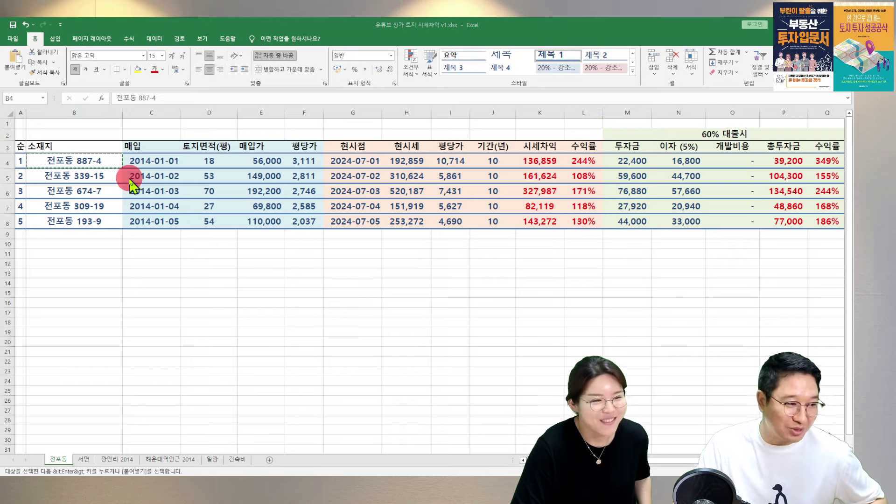
{"action": "key", "text": "alt+Tab"}
{"action": "left_click", "coordinate": [106, 116]}
{"action": "key", "text": "Return"}
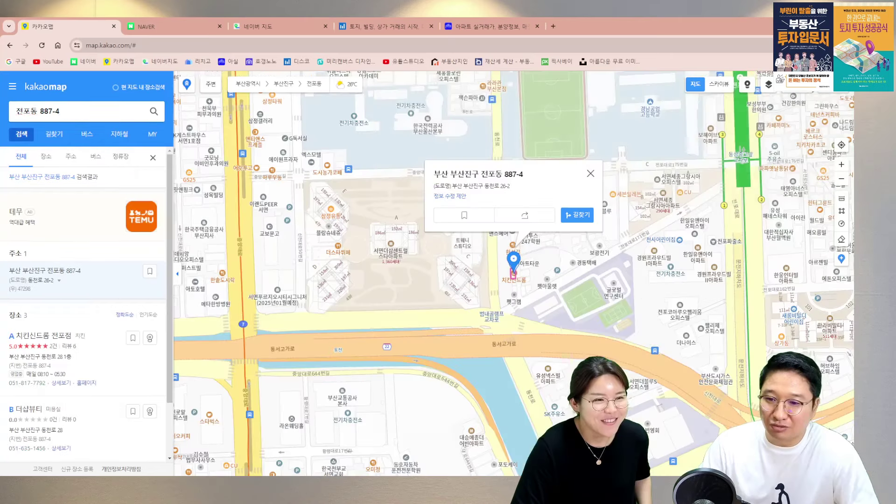
{"action": "left_click_drag", "start_coordinate": [412, 260], "coordinate": [428, 174]}
{"action": "scroll", "coordinate": [430, 174], "scroll_direction": "down", "scroll_amount": 1}
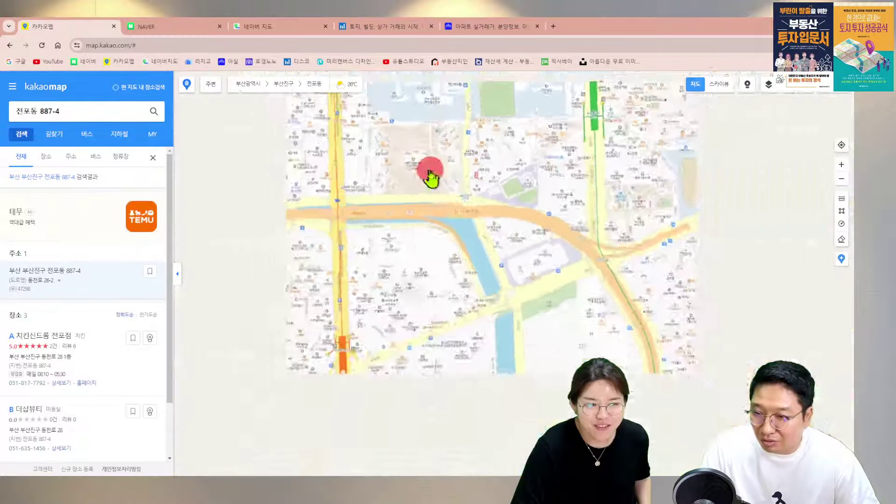
{"action": "left_click_drag", "start_coordinate": [483, 183], "coordinate": [499, 368]}
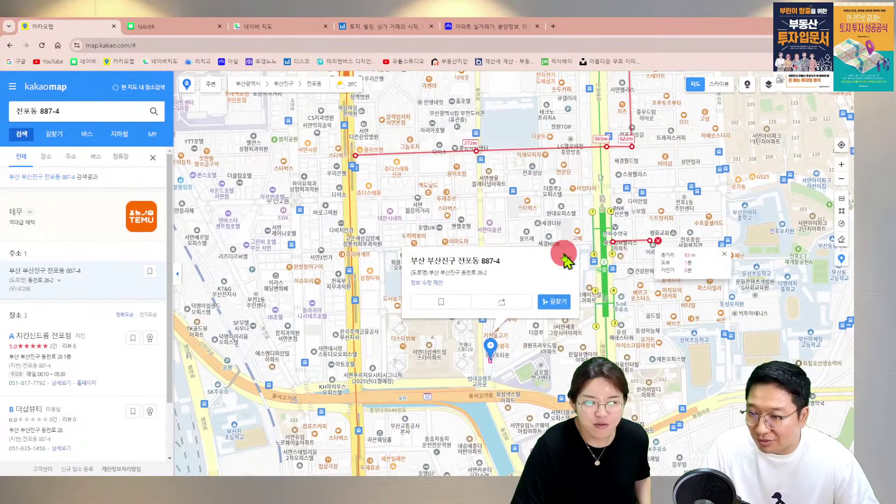
Step: Open the road view beside 전포동 887-4 and overlay the full 2008년 10월 photo to inspect the old storefronts
{"action": "left_click", "coordinate": [566, 261]}
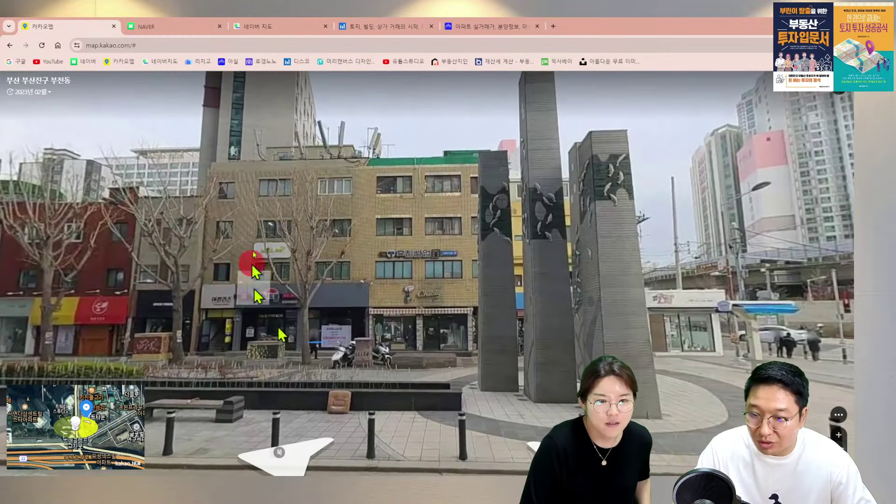
{"action": "left_click", "coordinate": [29, 93]}
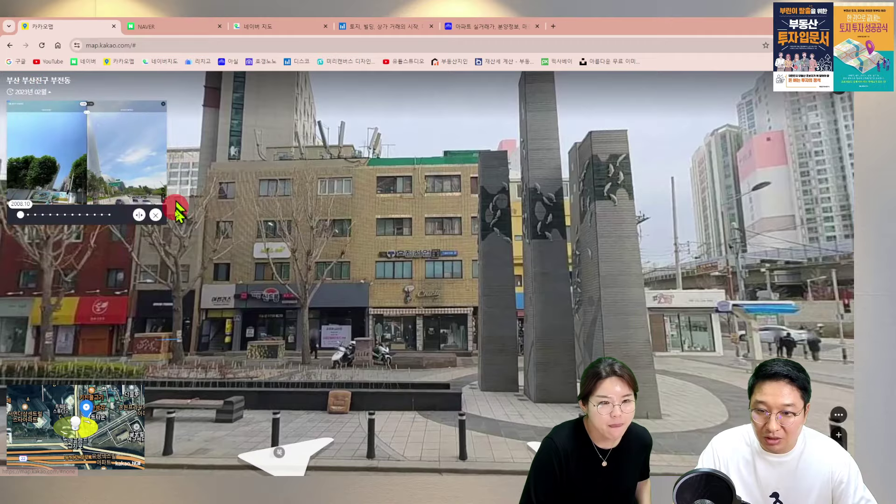
{"action": "left_click", "coordinate": [144, 207]}
{"action": "left_click_drag", "start_coordinate": [425, 121], "coordinate": [850, 130]}
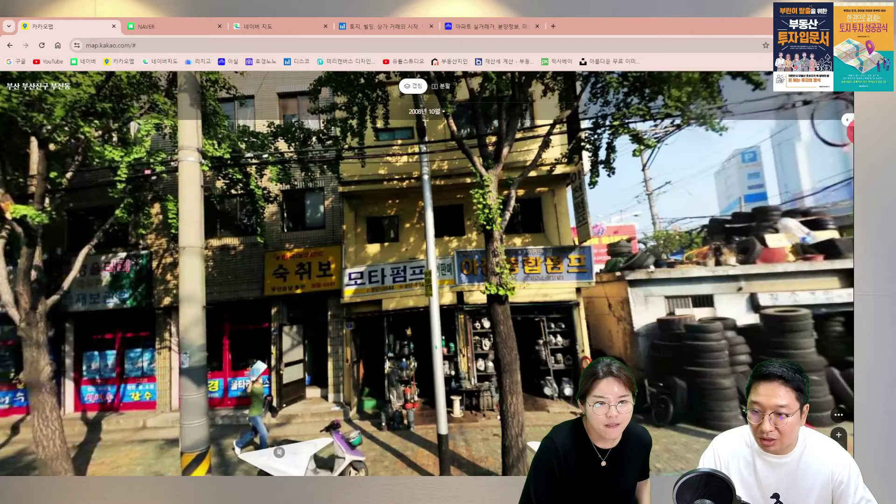
{"action": "mouse_move", "coordinate": [576, 264]}
{"action": "left_mouse_down"}
{"action": "mouse_move", "coordinate": [768, 234]}
{"action": "mouse_move", "coordinate": [373, 243]}
{"action": "mouse_move", "coordinate": [829, 235]}
{"action": "mouse_move", "coordinate": [546, 237]}
{"action": "mouse_move", "coordinate": [475, 226]}
{"action": "left_mouse_up"}
Step: Switch the past road view to 2014년 05월 and 2014년 01월, and face the buildings across the road
{"action": "left_click", "coordinate": [404, 112]}
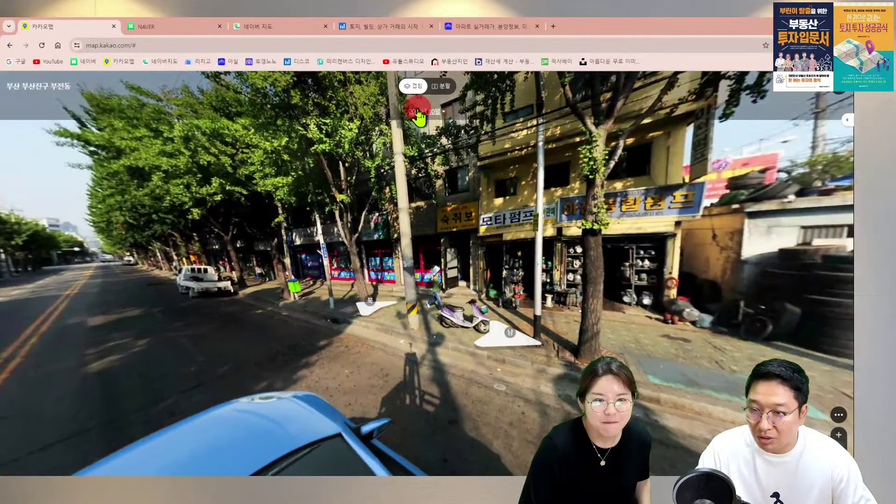
{"action": "left_click", "coordinate": [426, 221]}
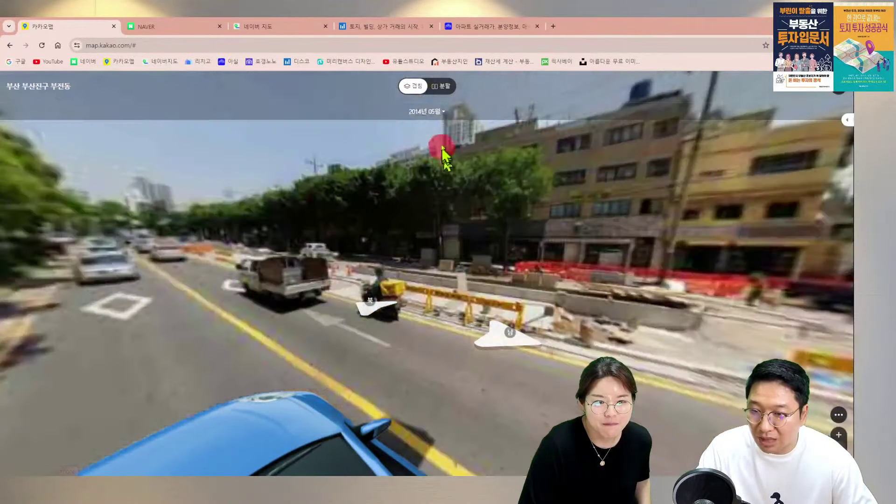
{"action": "left_click", "coordinate": [427, 112]}
{"action": "left_click", "coordinate": [426, 236]}
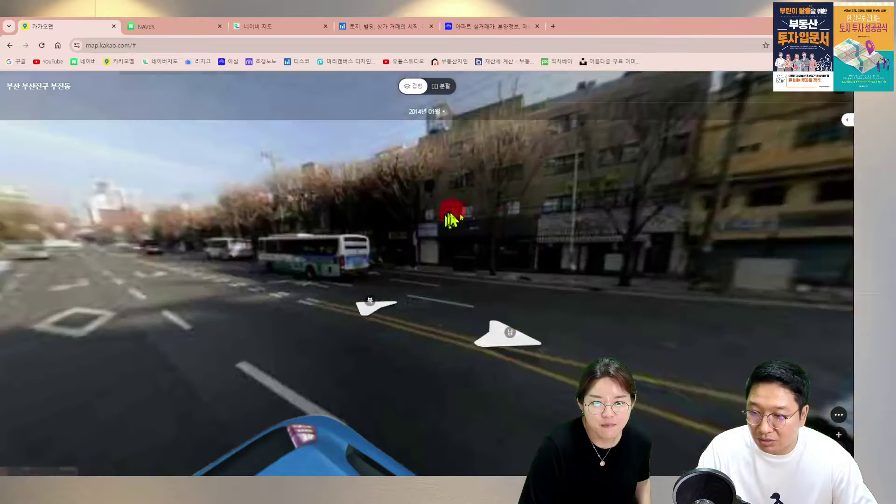
{"action": "left_click_drag", "start_coordinate": [450, 210], "coordinate": [392, 201]}
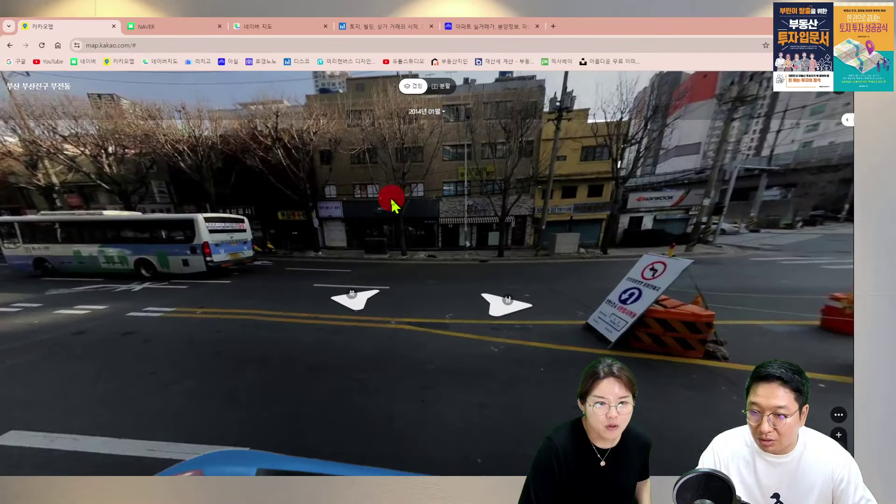
Step: Compare the 2014년 05월 roadworks photo with the 2014년 01월 photo, and look along the street toward the overpass
{"action": "left_click", "coordinate": [428, 112]}
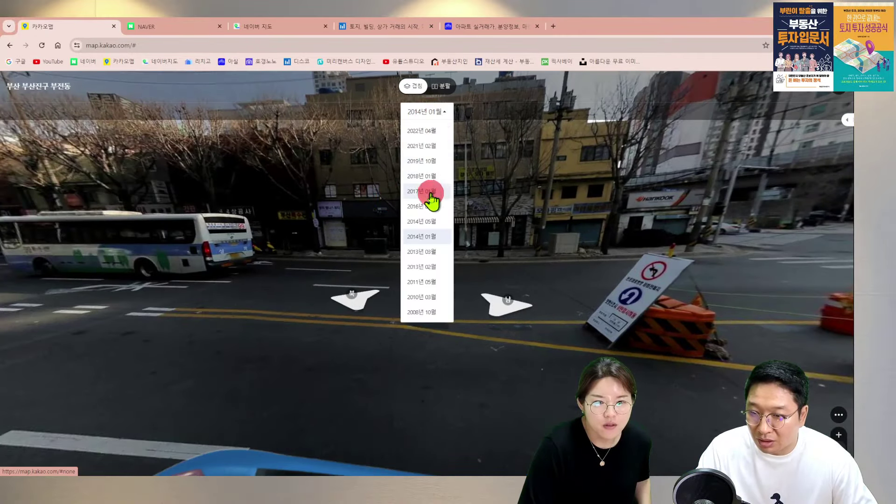
{"action": "left_click", "coordinate": [434, 222]}
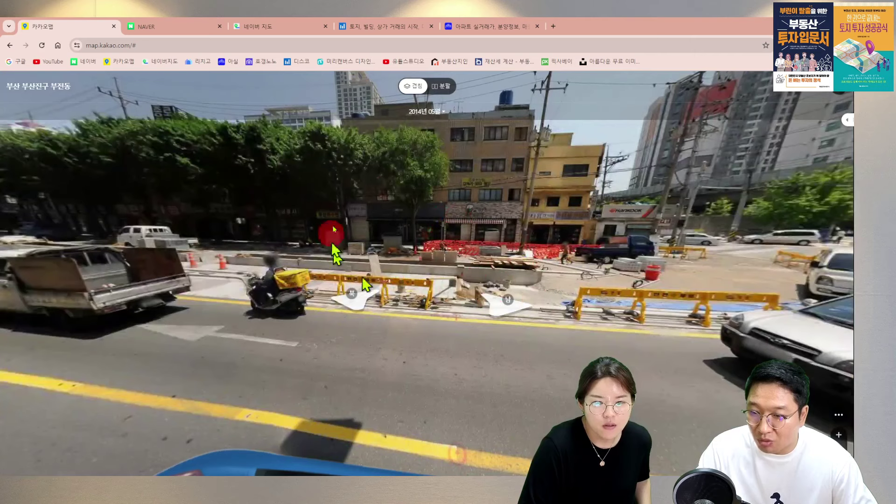
{"action": "left_click_drag", "start_coordinate": [846, 120], "coordinate": [848, 175]}
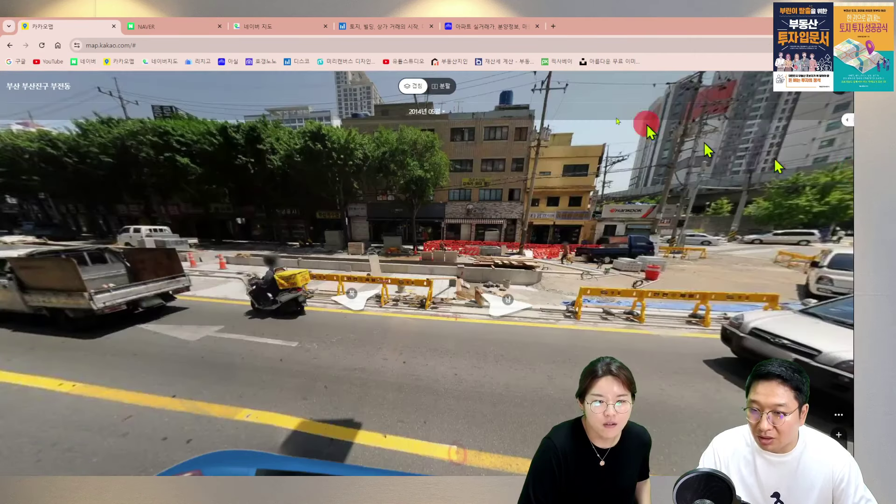
{"action": "left_click", "coordinate": [427, 253]}
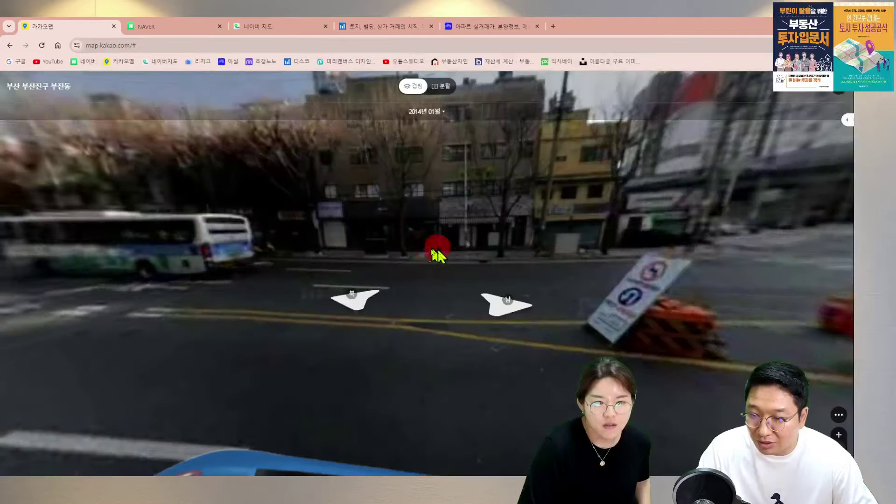
{"action": "left_click_drag", "start_coordinate": [432, 251], "coordinate": [607, 234]}
{"action": "left_click", "coordinate": [468, 266]}
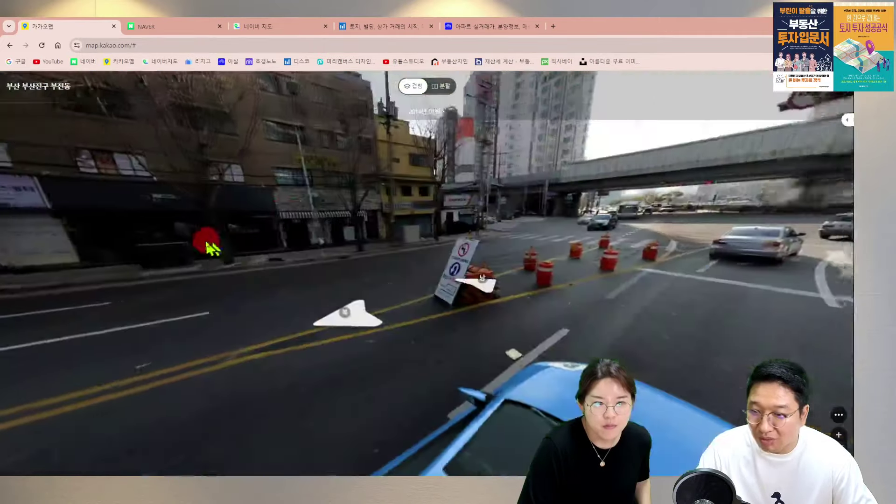
Step: Reveal the latest 2023년 02월 road view in place of the 2014 photo and face the plaza
{"action": "left_click", "coordinate": [847, 120]}
{"action": "left_click_drag", "start_coordinate": [850, 120], "coordinate": [685, 243]}
{"action": "mouse_move", "coordinate": [503, 293]}
{"action": "left_mouse_down"}
{"action": "mouse_move", "coordinate": [576, 290]}
{"action": "mouse_move", "coordinate": [406, 251]}
{"action": "mouse_move", "coordinate": [440, 224]}
{"action": "mouse_move", "coordinate": [410, 251]}
{"action": "left_mouse_up"}
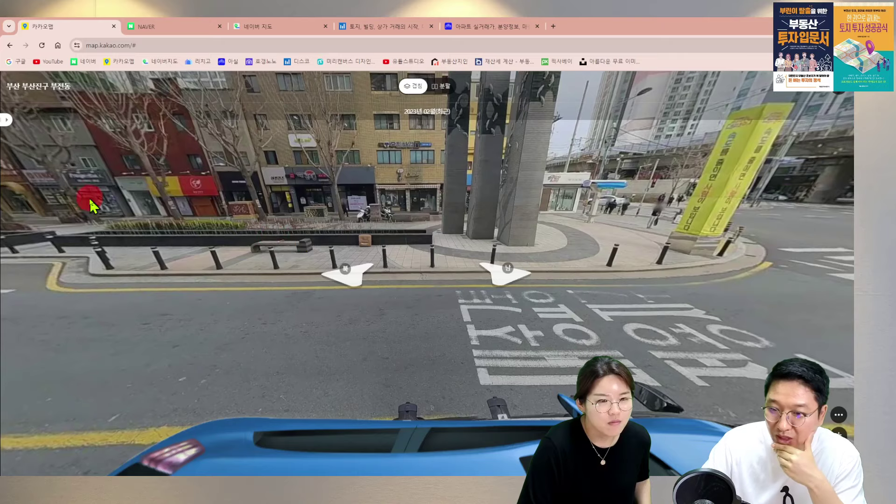
Step: Move along the street in the 2023년 02월 road view and examine the row of shops beside the pedestrian promenade
{"action": "left_click_drag", "start_coordinate": [206, 203], "coordinate": [483, 254]}
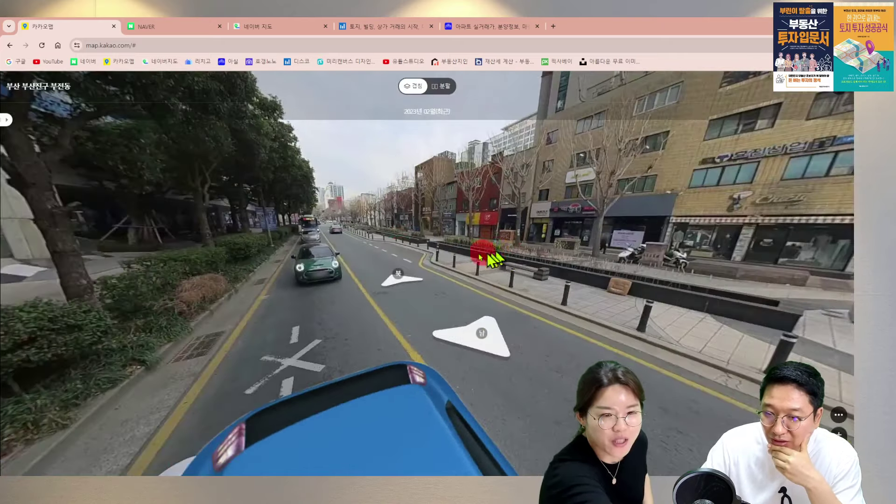
{"action": "left_click", "coordinate": [398, 286]}
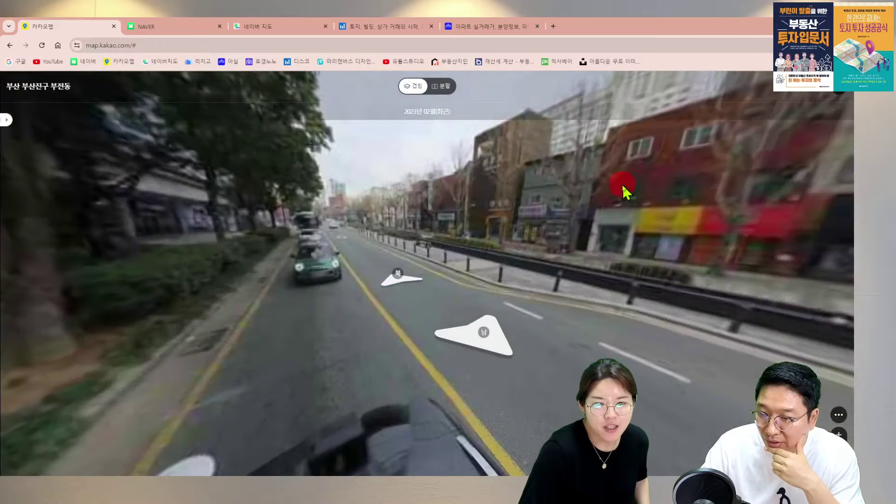
{"action": "left_click_drag", "start_coordinate": [624, 191], "coordinate": [386, 309]}
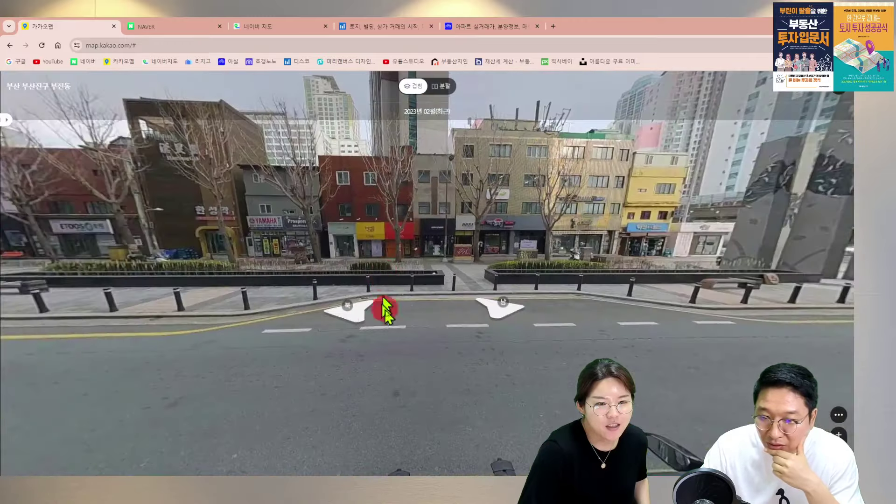
{"action": "left_click", "coordinate": [360, 326]}
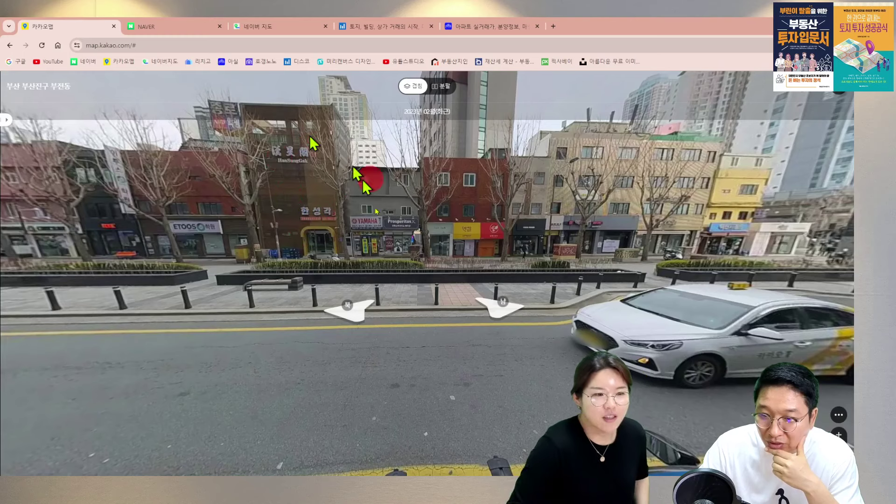
{"action": "left_click", "coordinate": [365, 317]}
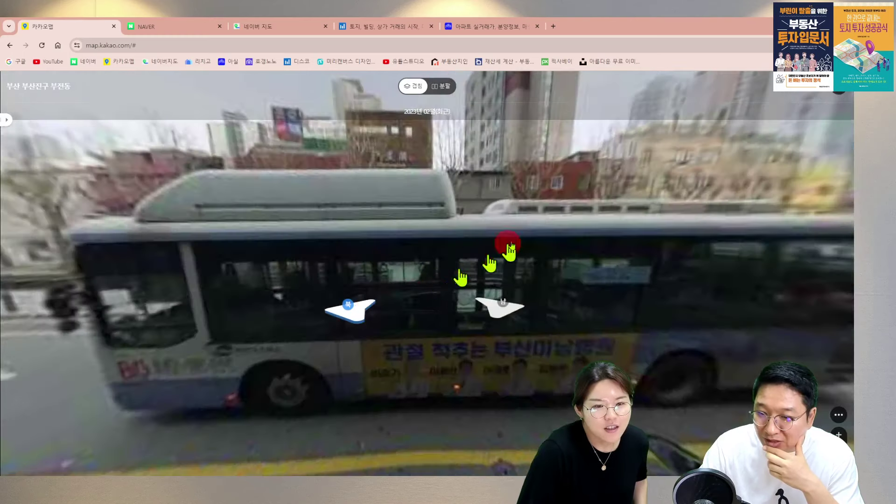
{"action": "left_click", "coordinate": [504, 310]}
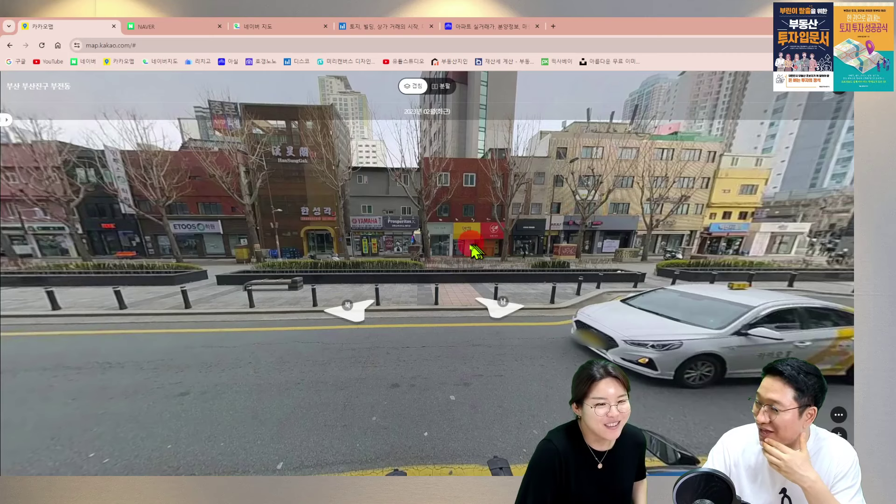
{"action": "left_click_drag", "start_coordinate": [436, 228], "coordinate": [461, 269]}
{"action": "left_click_drag", "start_coordinate": [432, 240], "coordinate": [608, 233]}
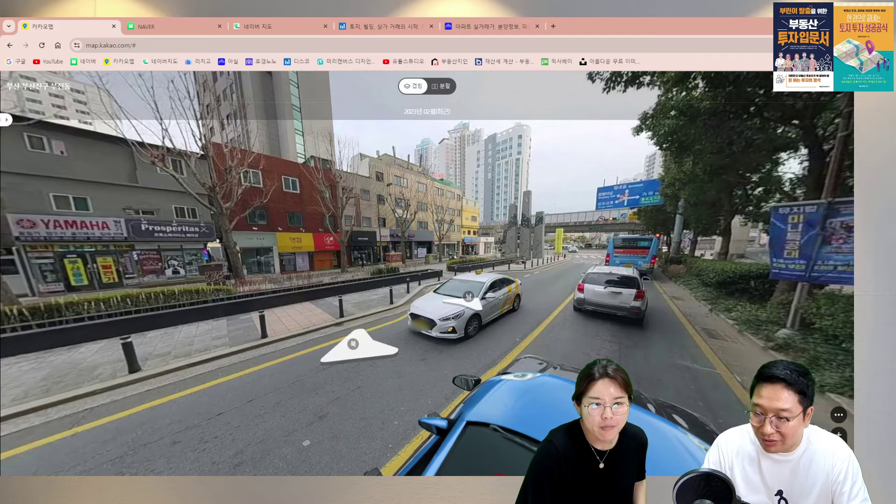
{"action": "left_click", "coordinate": [499, 485]}
{"action": "left_click", "coordinate": [420, 275]}
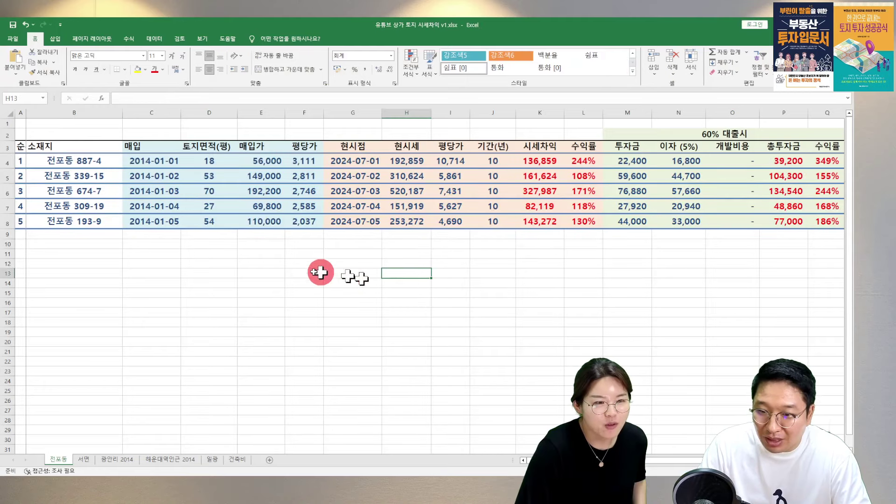
{"action": "left_click", "coordinate": [260, 222]}
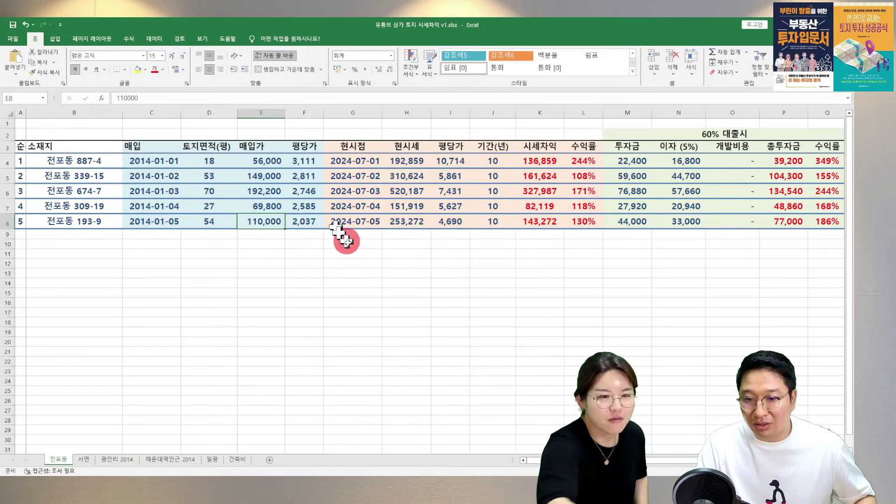
{"action": "left_click", "coordinate": [263, 161]}
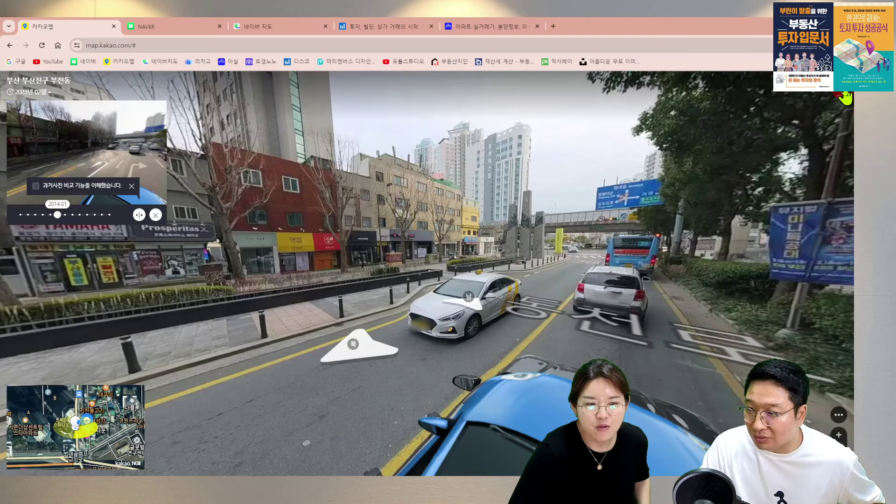
{"action": "left_click", "coordinate": [843, 93]}
{"action": "left_click", "coordinate": [749, 87]}
{"action": "scroll", "coordinate": [670, 224], "scroll_direction": "down", "scroll_amount": 1}
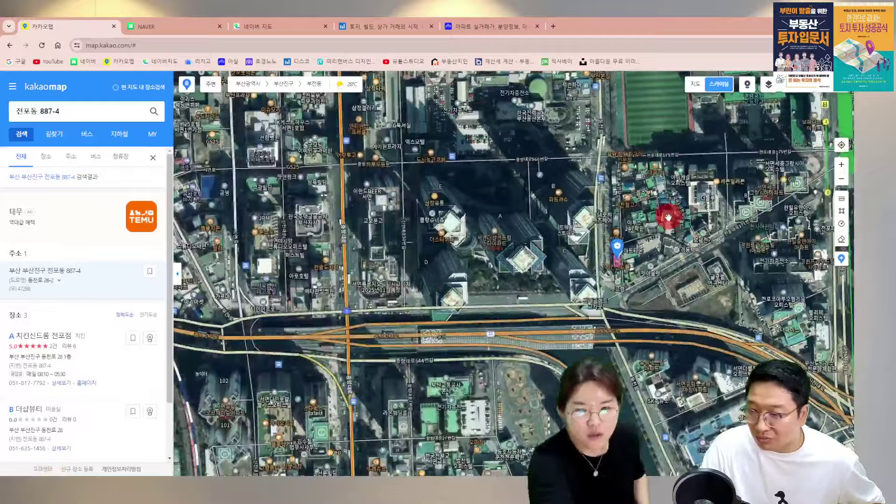
{"action": "scroll", "coordinate": [668, 216], "scroll_direction": "down", "scroll_amount": 2}
{"action": "left_click_drag", "start_coordinate": [678, 212], "coordinate": [495, 332]}
{"action": "left_click_drag", "start_coordinate": [652, 326], "coordinate": [598, 320]}
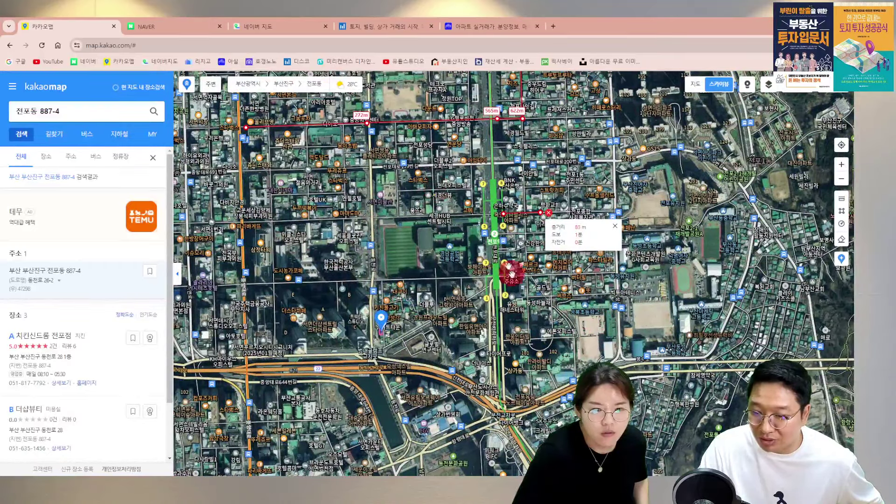
{"action": "scroll", "coordinate": [329, 265], "scroll_direction": "up", "scroll_amount": 3}
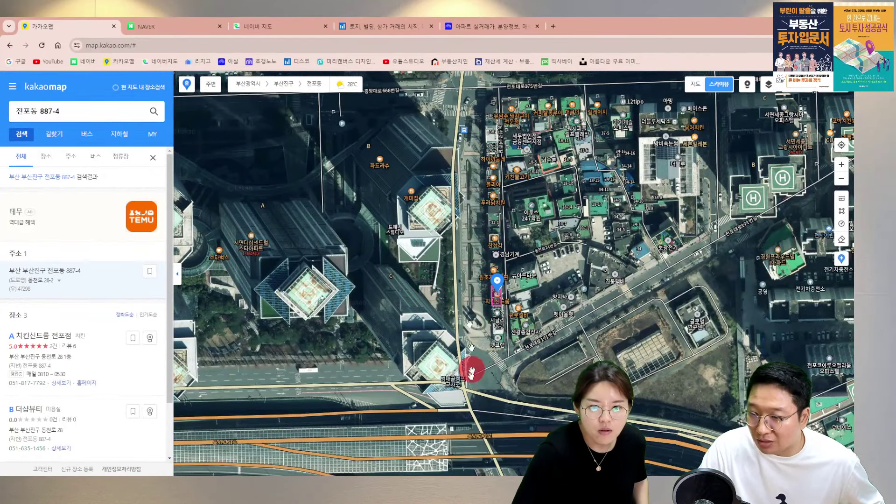
{"action": "left_click", "coordinate": [497, 486]}
{"action": "left_click", "coordinate": [337, 294]}
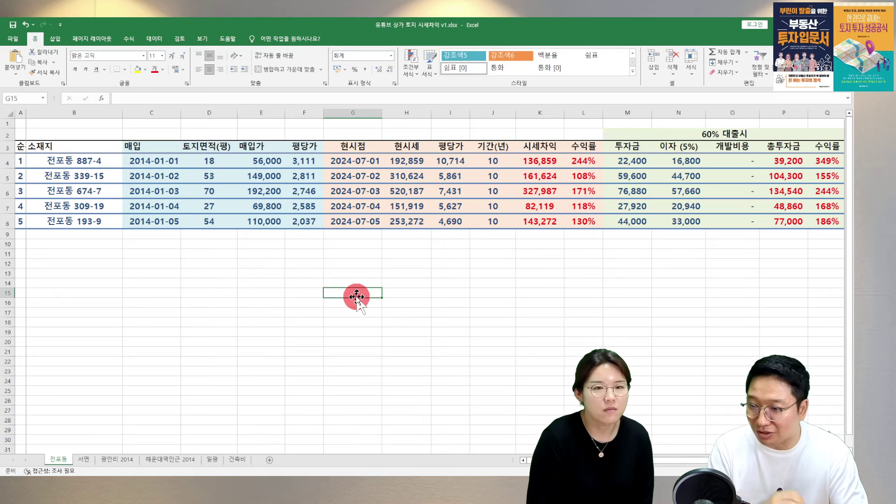
{"action": "left_click", "coordinate": [368, 264]}
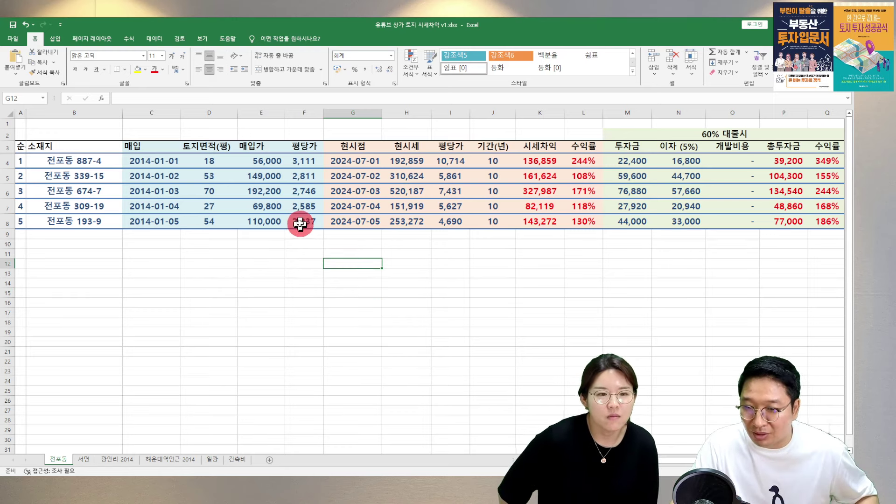
{"action": "left_click", "coordinate": [262, 159]}
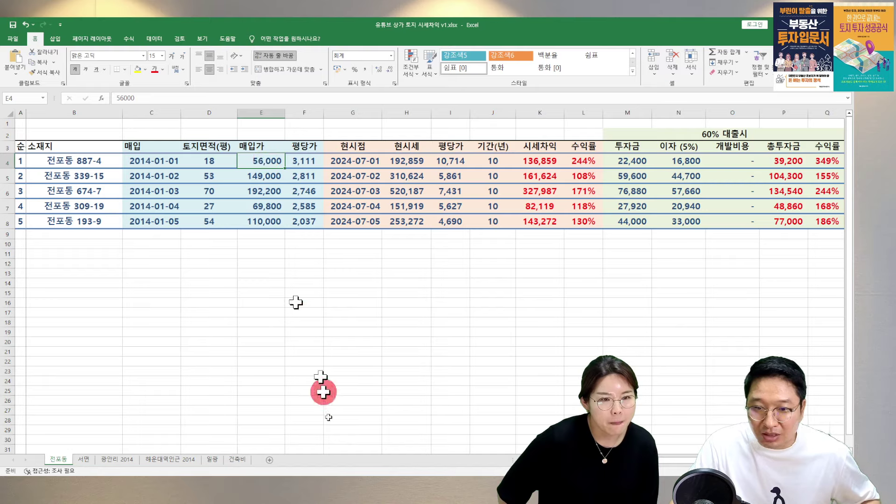
Step: Switch to KakaoMap and open the road view on the street beside the 전포동 887-4 marker
{"action": "left_click", "coordinate": [471, 479]}
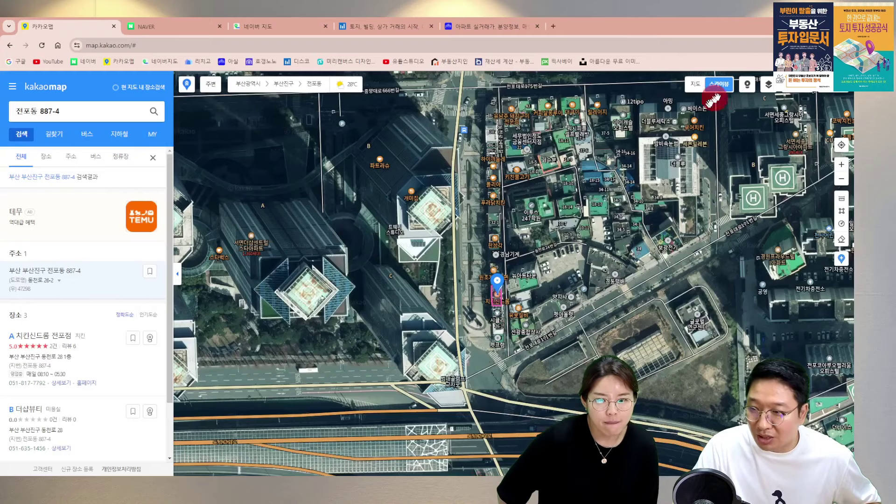
{"action": "left_click", "coordinate": [747, 84]}
{"action": "left_click", "coordinate": [478, 288]}
{"action": "left_click", "coordinate": [462, 295]}
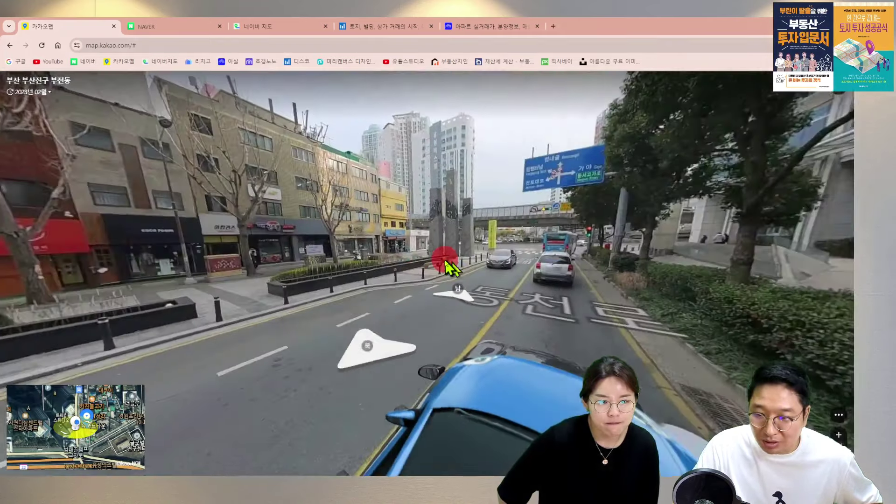
Step: Turn the road view toward the buildings beside the stone pillars and open the past-view comparison with the October 2008 imagery
{"action": "mouse_move", "coordinate": [449, 260]}
{"action": "left_mouse_down"}
{"action": "mouse_move", "coordinate": [677, 258]}
{"action": "mouse_move", "coordinate": [690, 316]}
{"action": "mouse_move", "coordinate": [596, 270]}
{"action": "mouse_move", "coordinate": [289, 250]}
{"action": "mouse_move", "coordinate": [255, 261]}
{"action": "left_mouse_up"}
{"action": "left_click", "coordinate": [357, 287]}
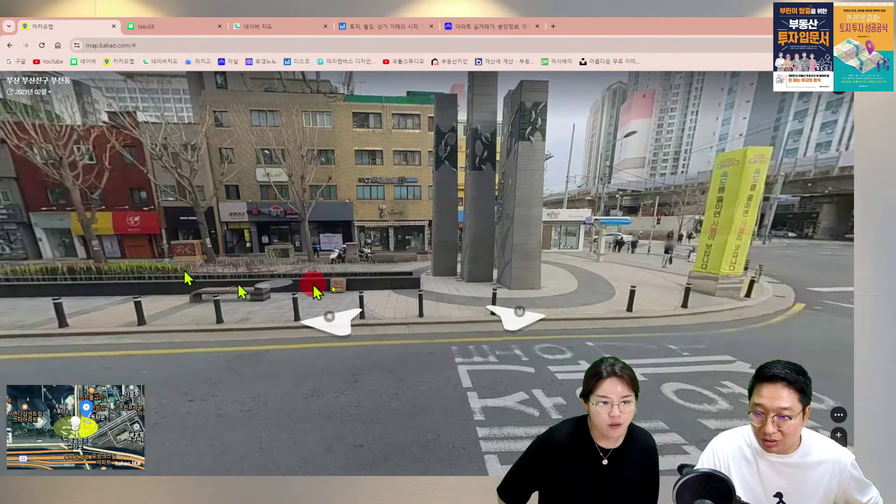
{"action": "left_click", "coordinate": [295, 253]}
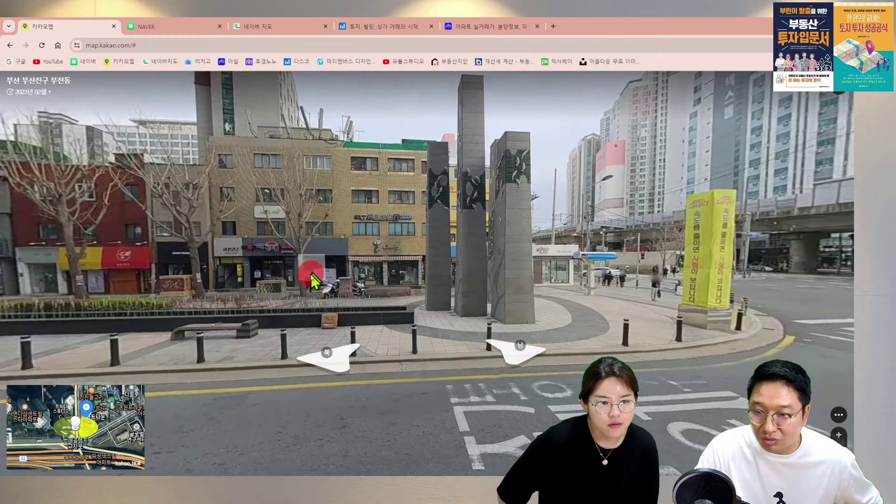
{"action": "left_click", "coordinate": [18, 93]}
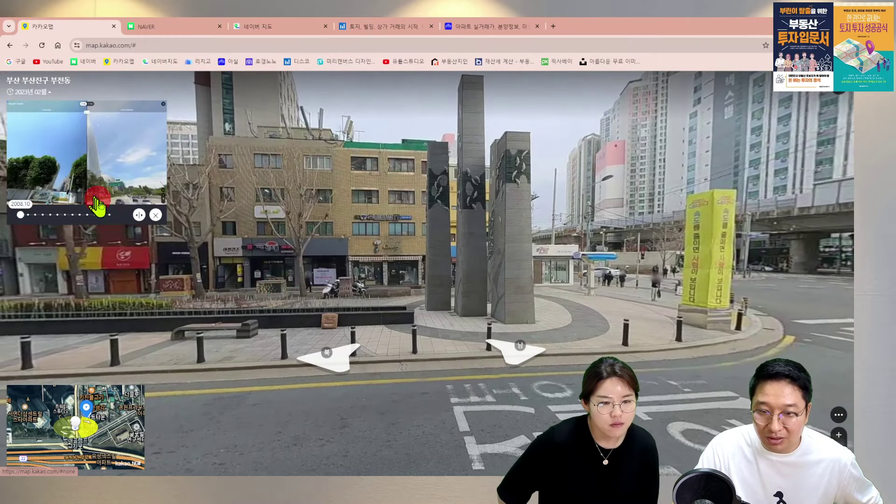
{"action": "left_click", "coordinate": [144, 213]}
{"action": "left_click", "coordinate": [432, 122]}
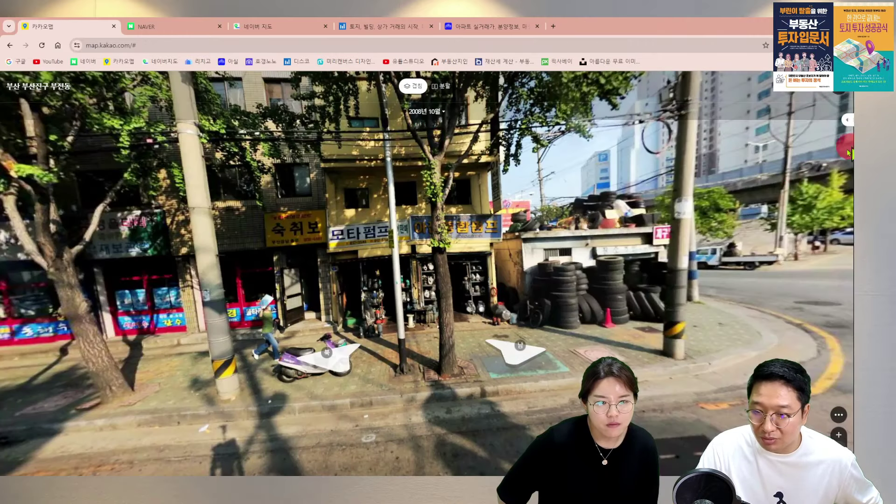
Step: Compare the street in the 2014년 01월 and 2014년 05월 imagery, and slide the comparison fully across to the 2023년 02월 view
{"action": "left_click", "coordinate": [436, 112]}
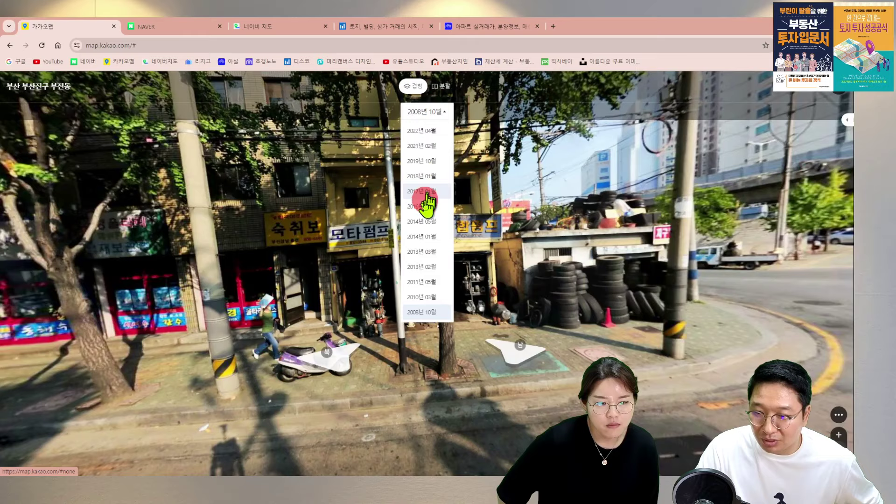
{"action": "left_click", "coordinate": [433, 238]}
{"action": "left_click_drag", "start_coordinate": [435, 242], "coordinate": [430, 261]}
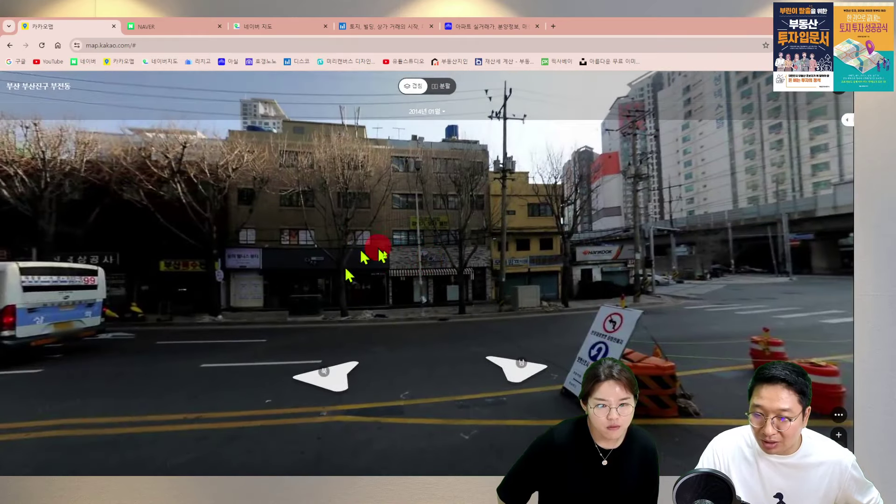
{"action": "left_click", "coordinate": [434, 113]}
{"action": "left_click", "coordinate": [433, 234]}
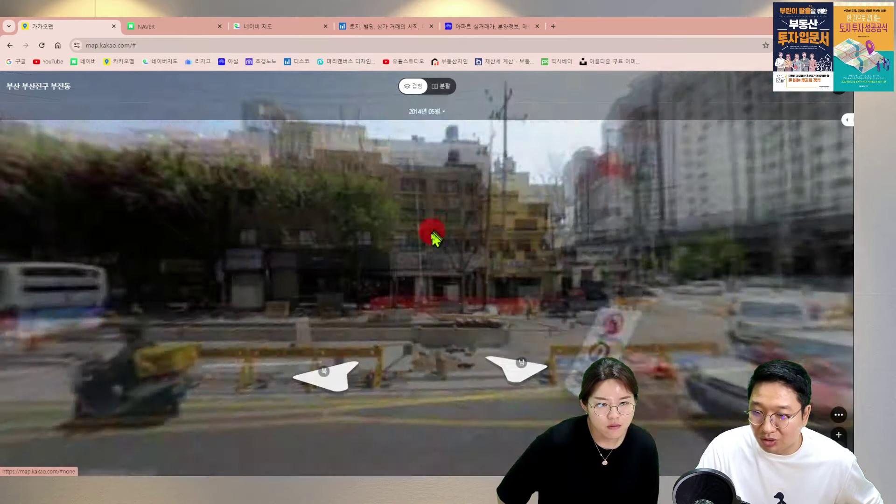
{"action": "left_click", "coordinate": [385, 345]}
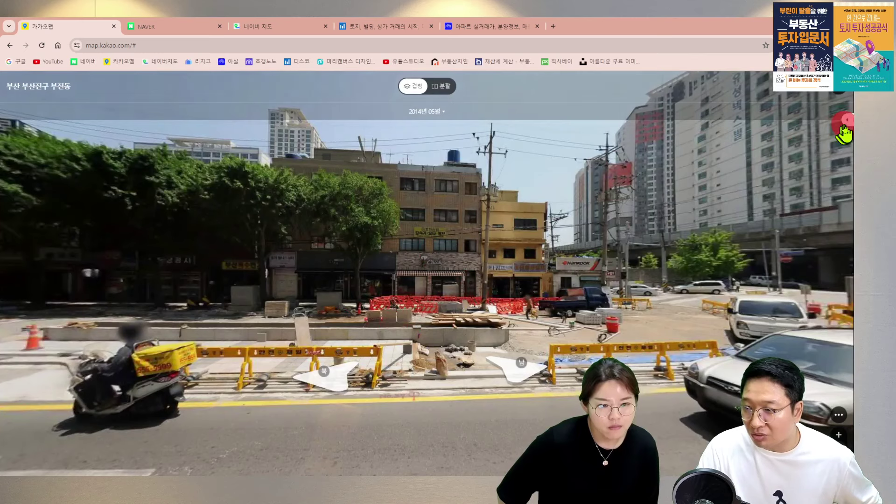
{"action": "left_click_drag", "start_coordinate": [843, 123], "coordinate": [4, 140]}
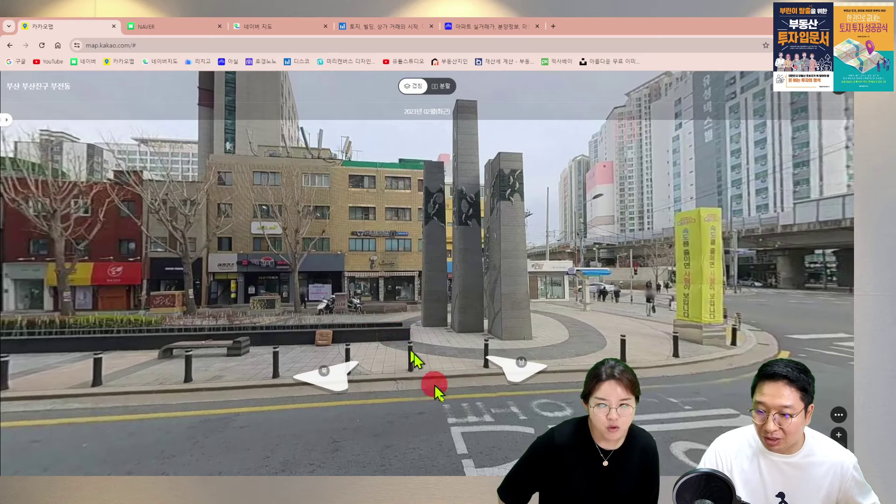
{"action": "left_click", "coordinate": [502, 476]}
{"action": "left_click", "coordinate": [340, 286]}
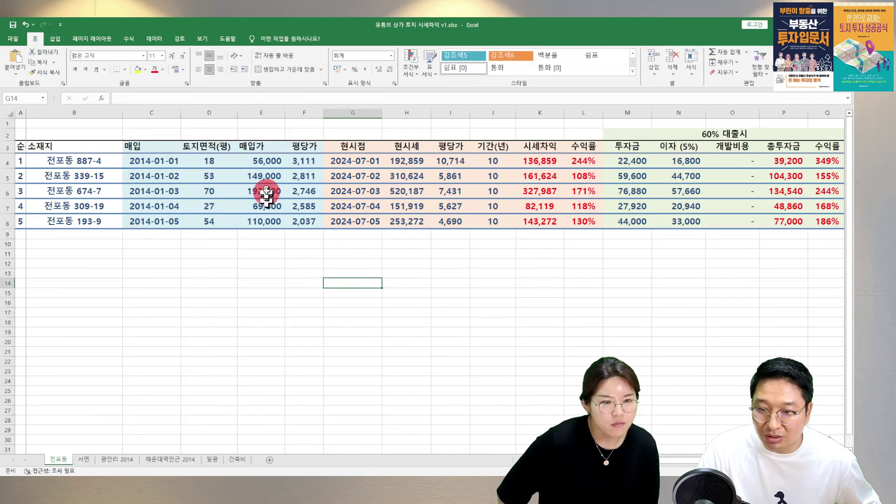
{"action": "left_click", "coordinate": [266, 167]}
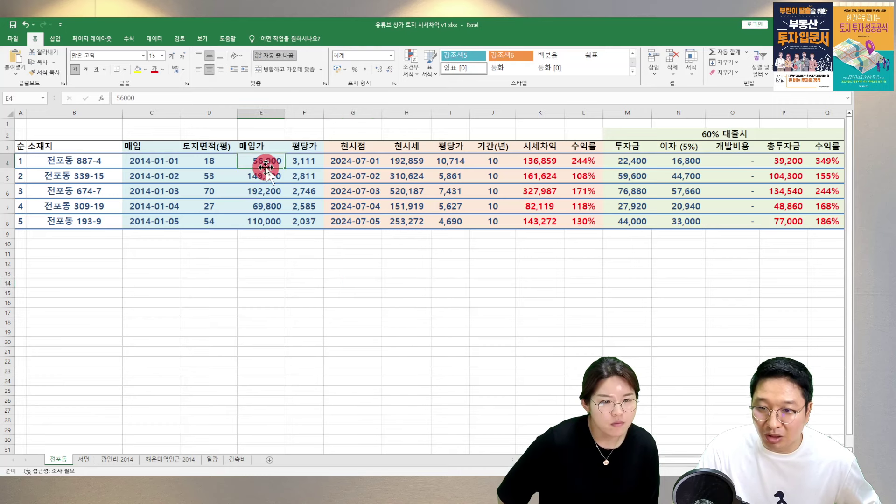
{"action": "left_click", "coordinate": [294, 168]}
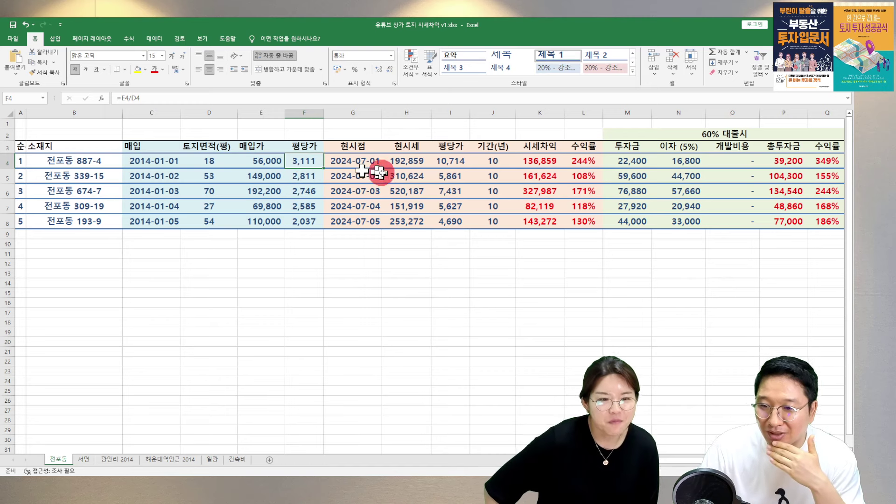
{"action": "left_click", "coordinate": [395, 165]}
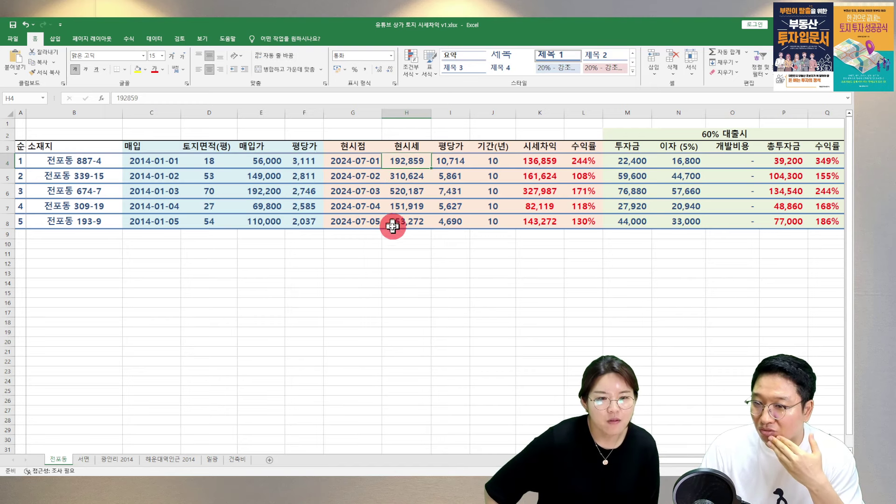
{"action": "left_click", "coordinate": [450, 146]}
{"action": "left_click", "coordinate": [452, 160]}
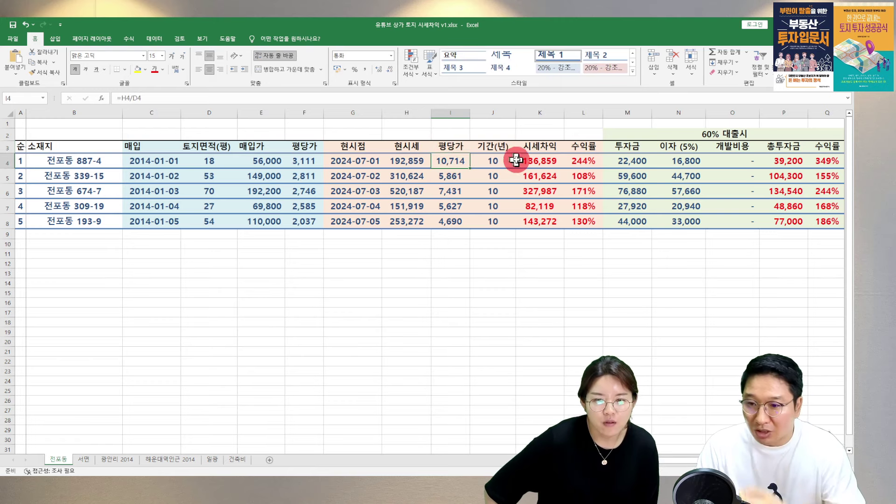
{"action": "left_click", "coordinate": [588, 159]}
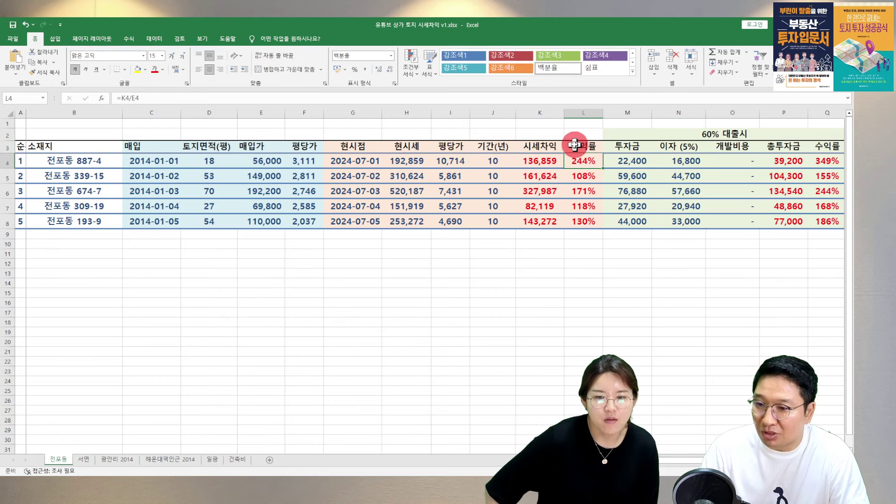
{"action": "left_click", "coordinate": [540, 145]}
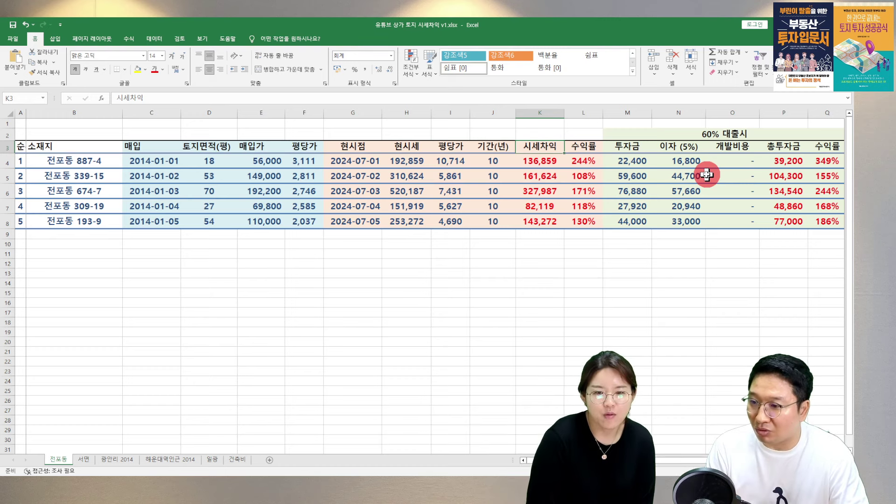
{"action": "left_click", "coordinate": [629, 161]}
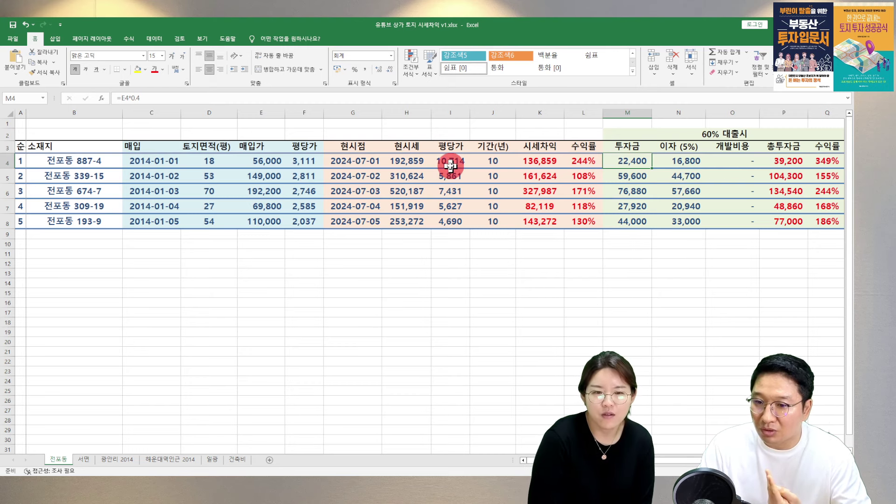
{"action": "left_click", "coordinate": [533, 161]}
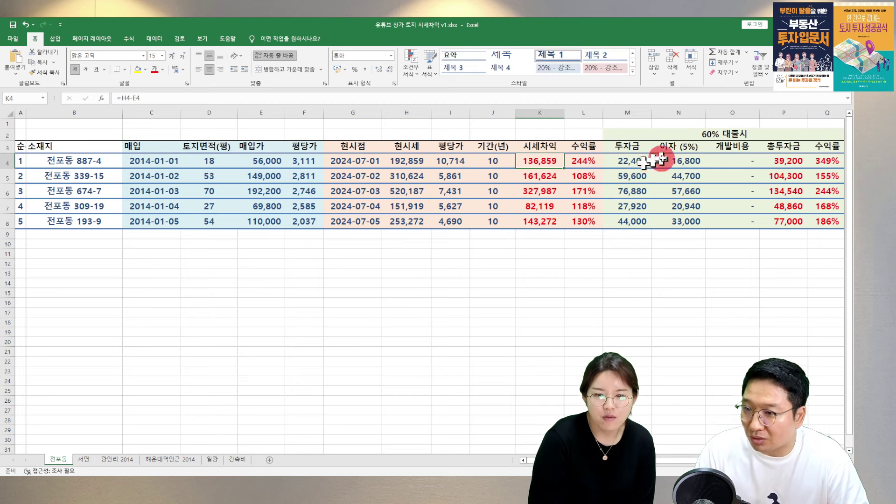
{"action": "left_click", "coordinate": [685, 160]}
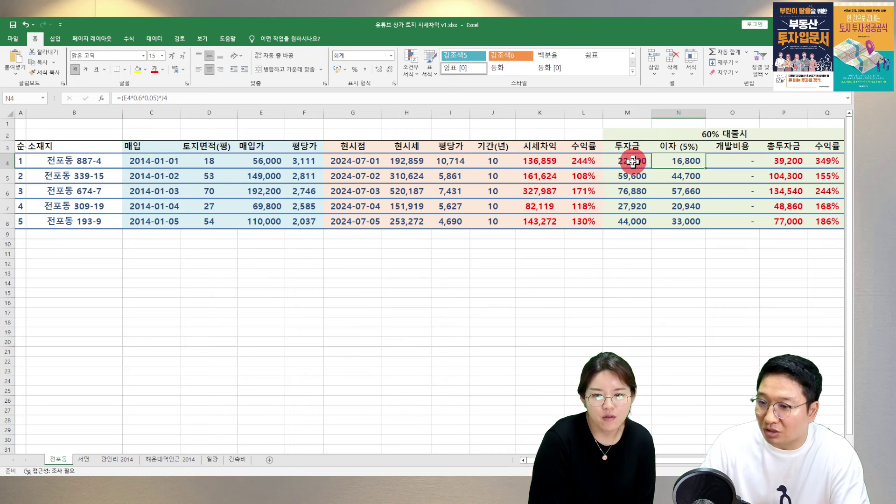
{"action": "left_click", "coordinate": [552, 162]}
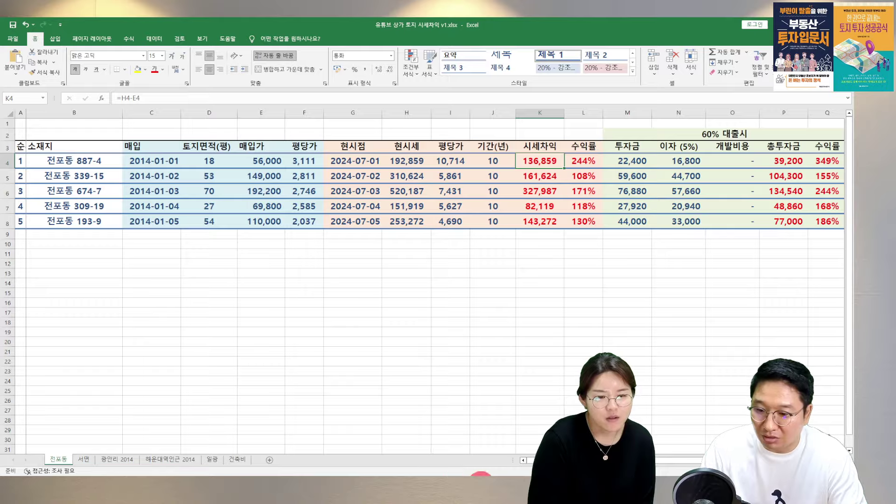
Step: Switch to disco.re, select the 전포동 887-4 parcel, mark its past sale records and clear the markings
{"action": "left_click", "coordinate": [481, 473]}
{"action": "left_click", "coordinate": [400, 27]}
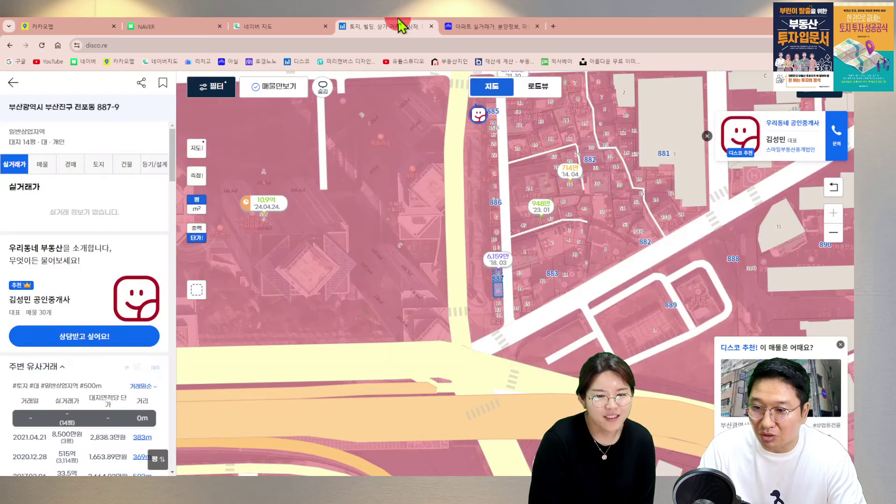
{"action": "left_click", "coordinate": [500, 281]}
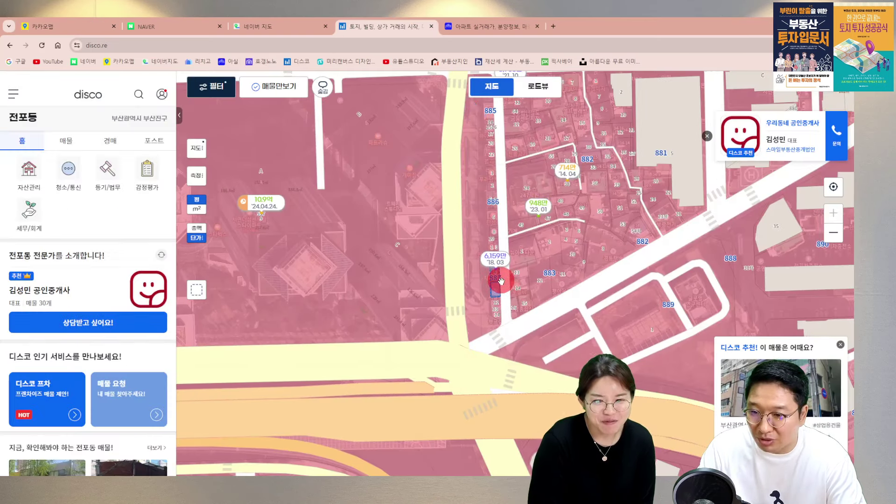
{"action": "left_click", "coordinate": [497, 282]}
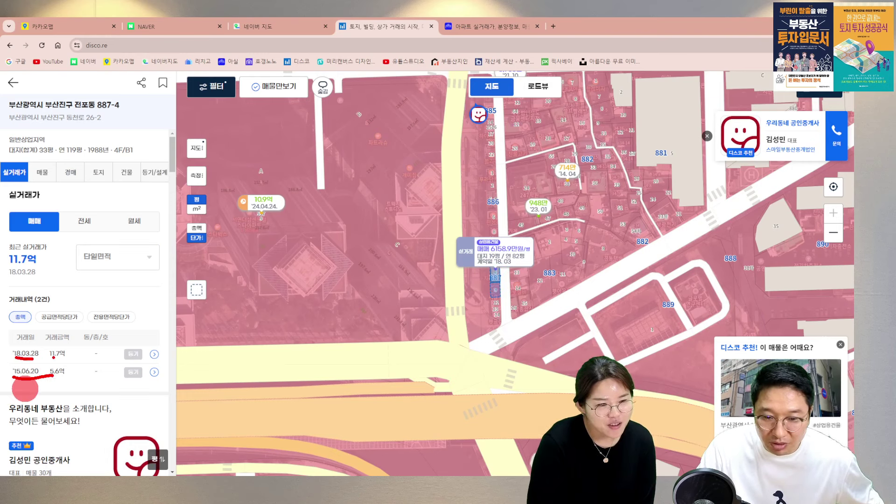
{"action": "key", "text": "Escape"}
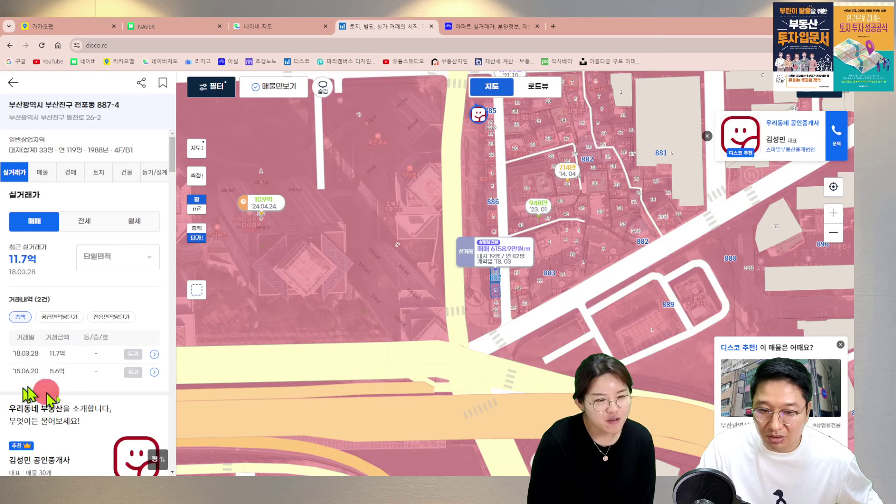
{"action": "left_click", "coordinate": [486, 475]}
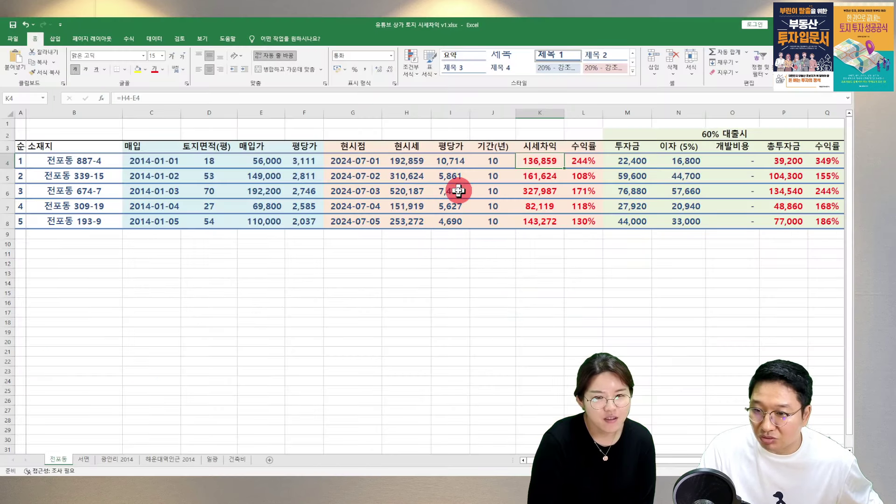
{"action": "left_click", "coordinate": [407, 161]}
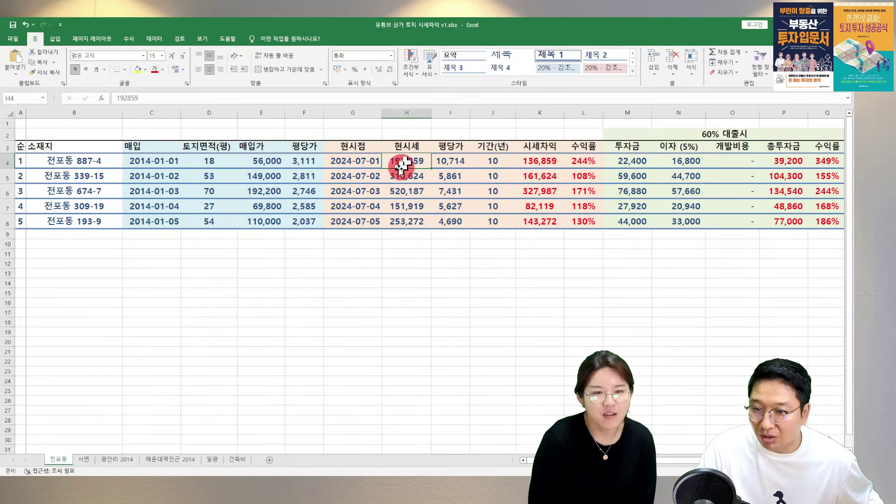
{"action": "key", "text": "ctrl+2"}
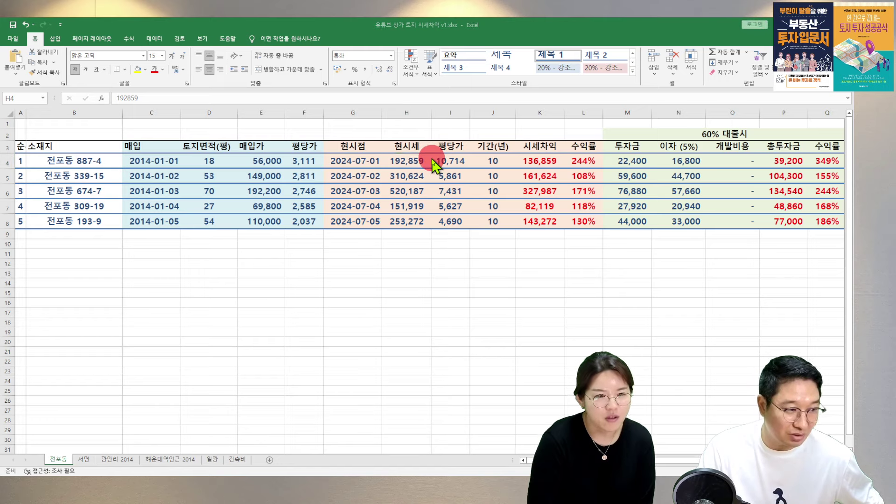
{"action": "key", "text": "alt+Tab"}
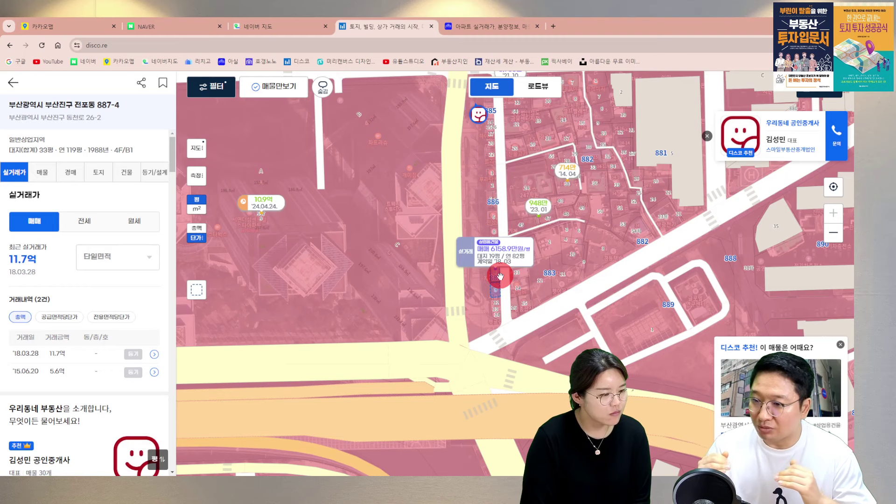
{"action": "key", "text": "alt+Tab"}
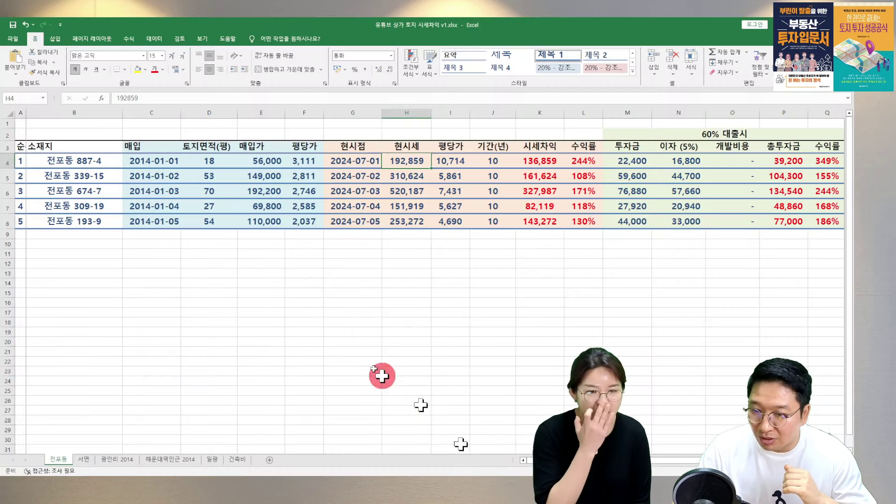
Step: Compare the 서면 sheet's 수익률 for 부전동 157-12, 171 and 256-24 with the 전포동 sheet
{"action": "left_click", "coordinate": [83, 460]}
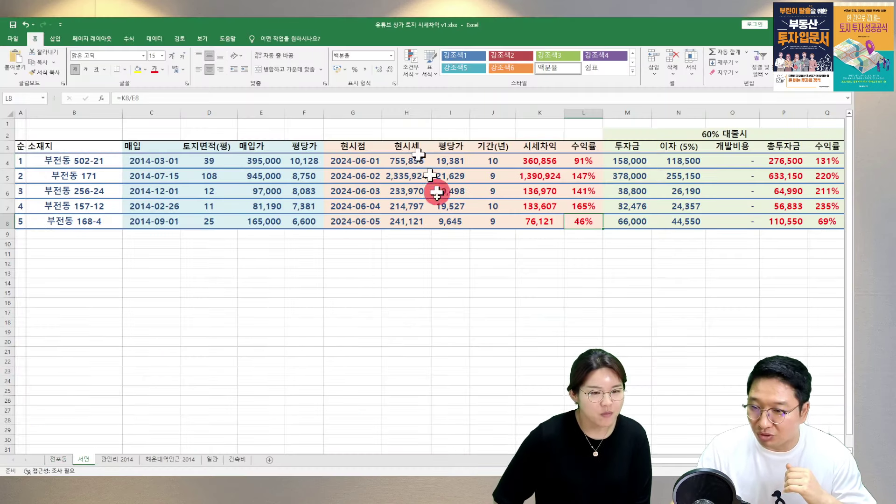
{"action": "left_click", "coordinate": [65, 459]}
{"action": "left_click", "coordinate": [406, 254]}
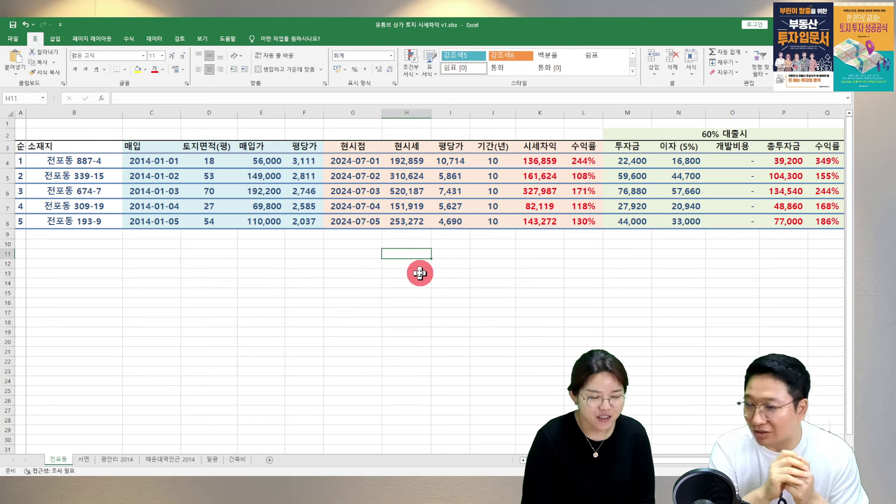
{"action": "left_click", "coordinate": [84, 459]}
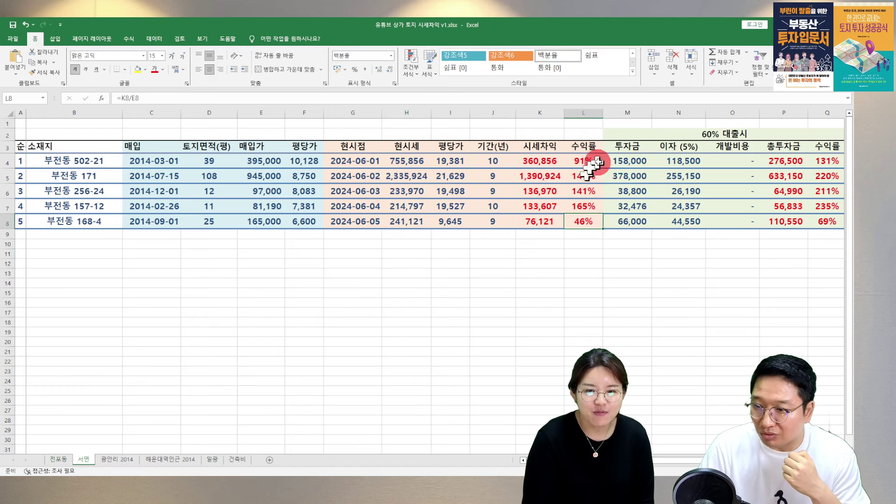
{"action": "left_click", "coordinate": [583, 206]}
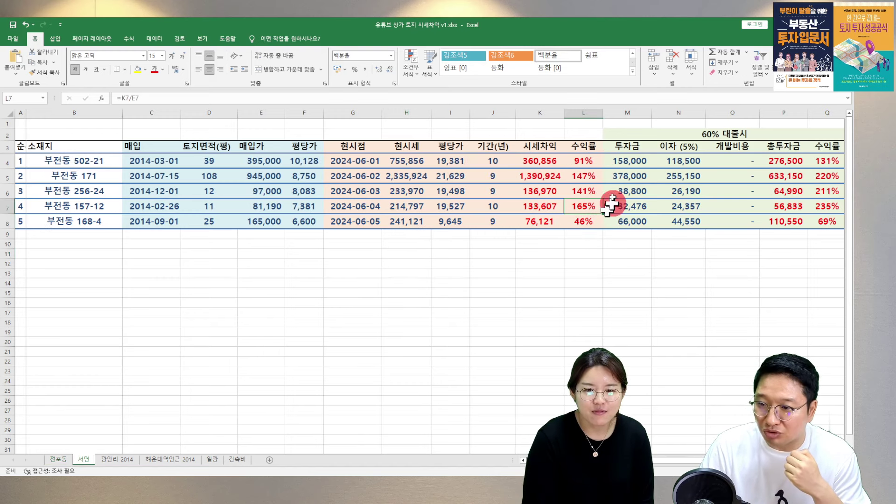
{"action": "left_click_drag", "start_coordinate": [586, 176], "coordinate": [584, 191]}
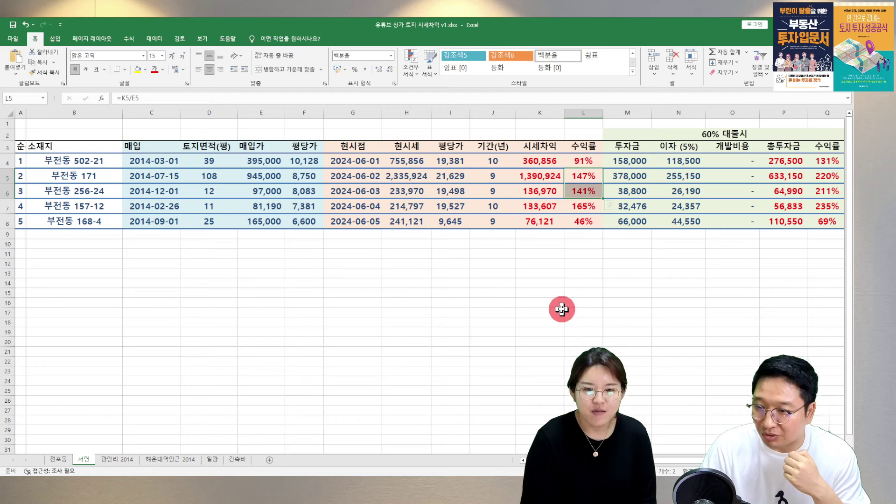
{"action": "left_click", "coordinate": [58, 459]}
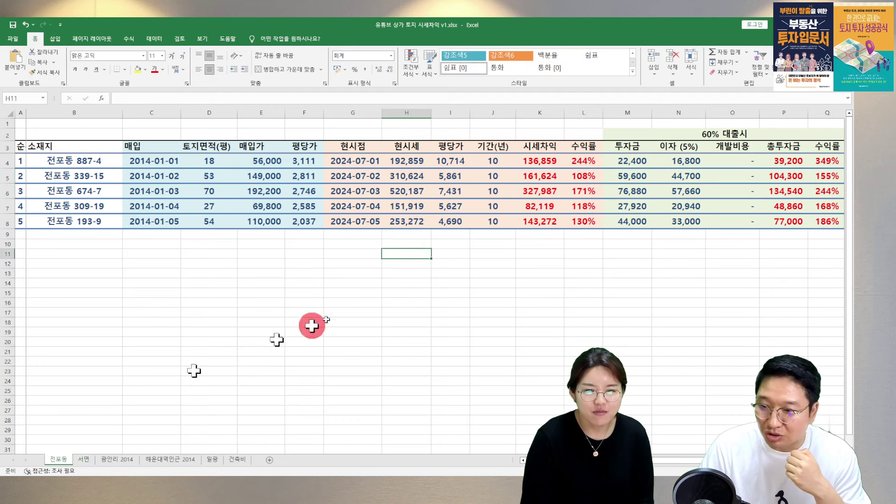
{"action": "left_click", "coordinate": [581, 161]}
{"action": "left_click", "coordinate": [587, 191]}
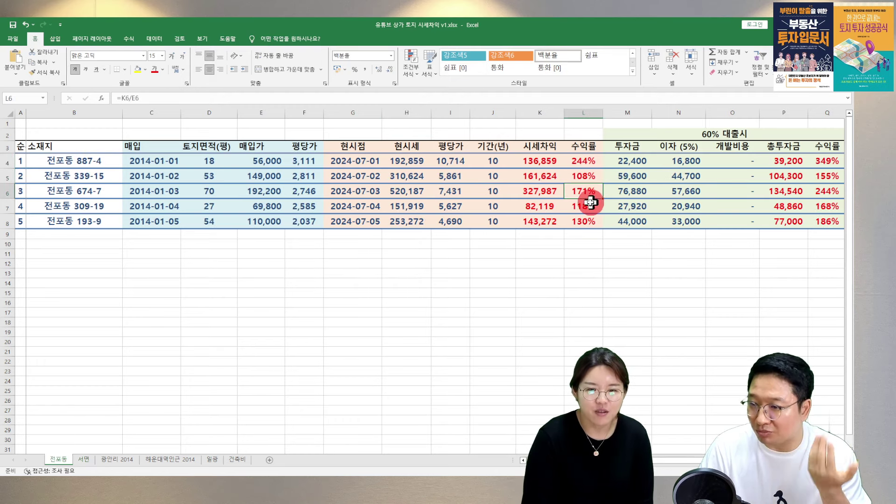
{"action": "left_click", "coordinate": [593, 176]}
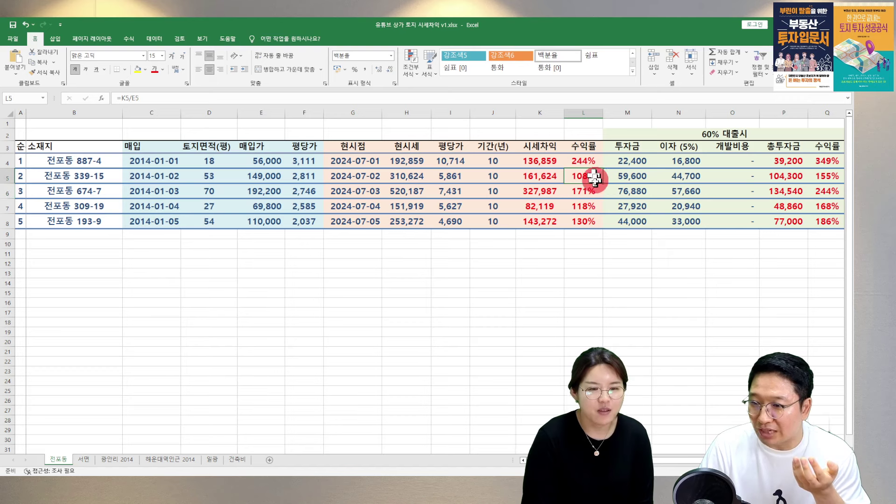
{"action": "left_click", "coordinate": [589, 207]}
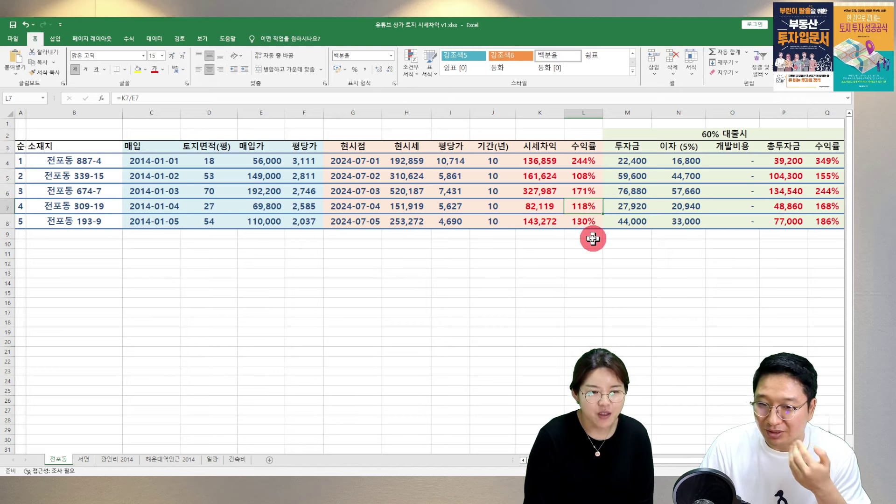
{"action": "left_click", "coordinate": [551, 277]}
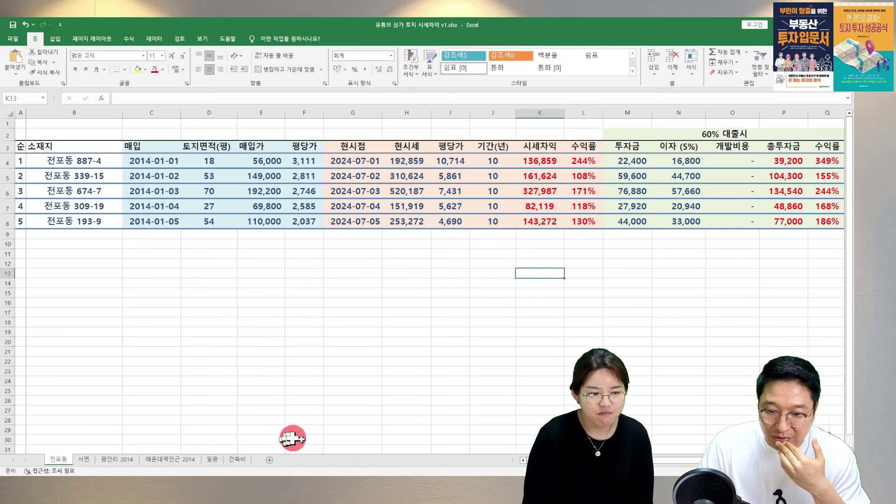
Step: Glance at the 전포동 887-4 parcel on disco.re, return to Excel and compare that lot's 매입가 with its 현시세
{"action": "left_click", "coordinate": [481, 480]}
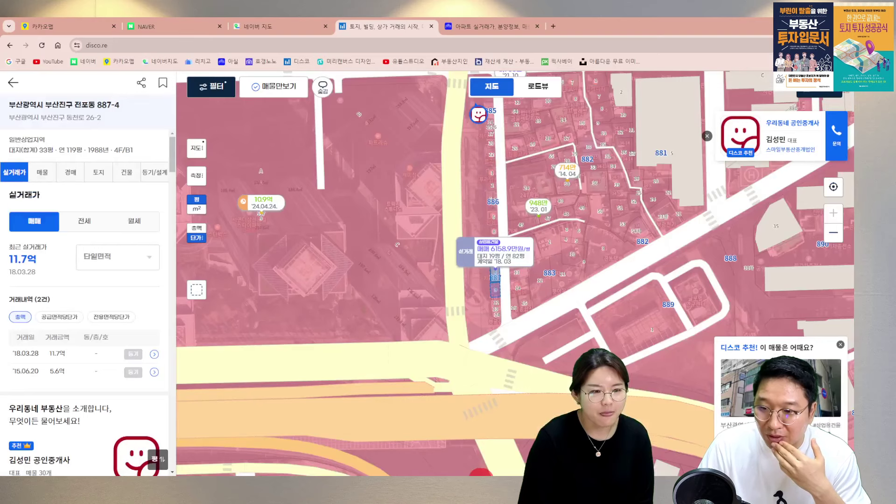
{"action": "left_click", "coordinate": [481, 481]}
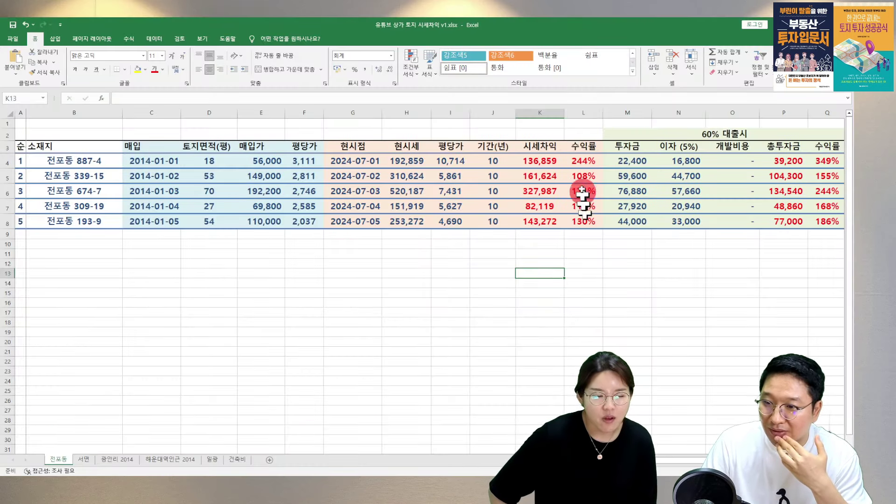
{"action": "left_click", "coordinate": [273, 163]}
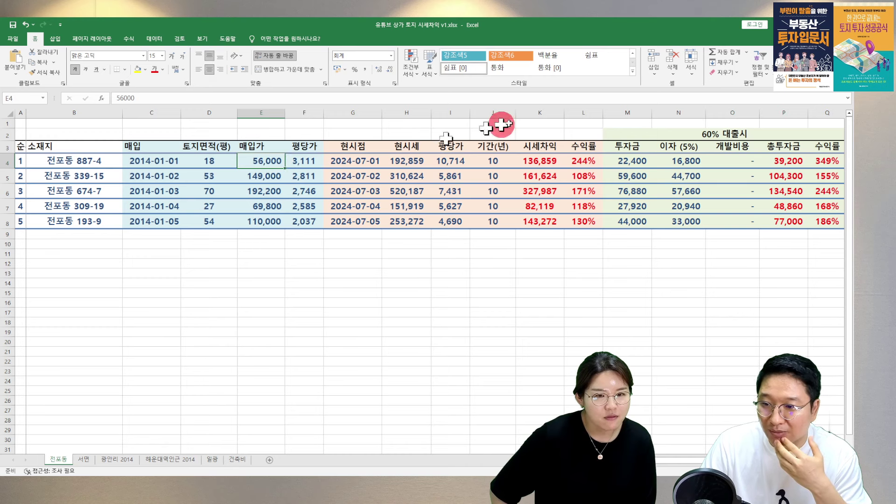
{"action": "left_click", "coordinate": [423, 157]}
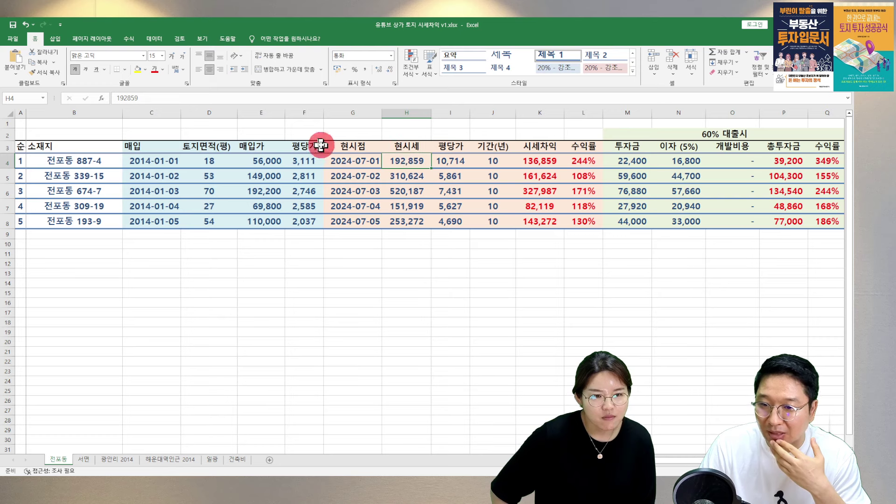
{"action": "left_click", "coordinate": [478, 254]}
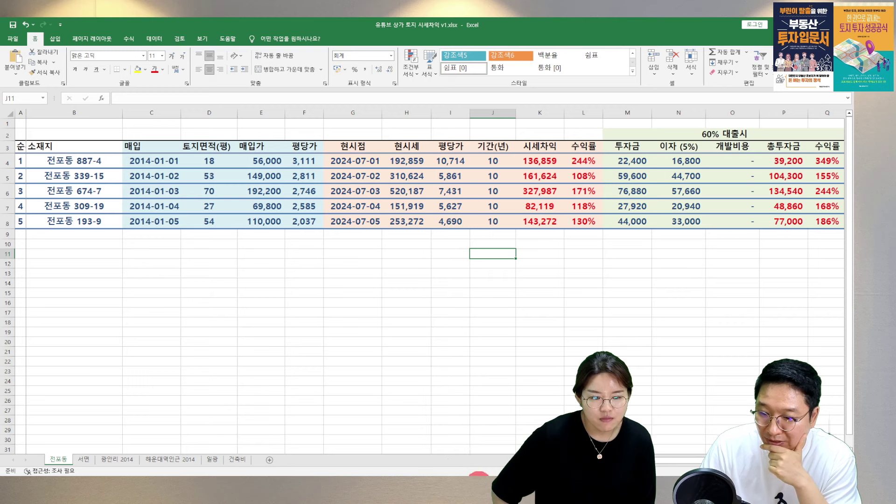
{"action": "mouse_move", "coordinate": [476, 500]}
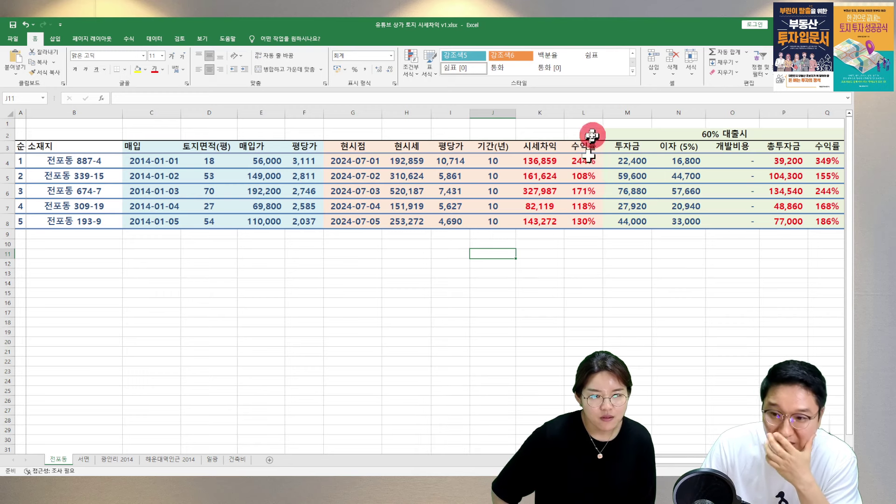
{"action": "left_click", "coordinate": [406, 161]}
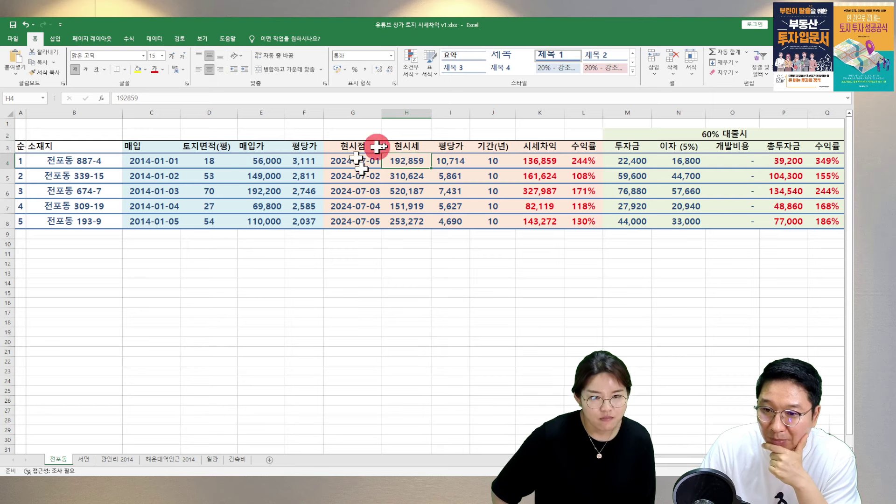
{"action": "left_click", "coordinate": [273, 209]}
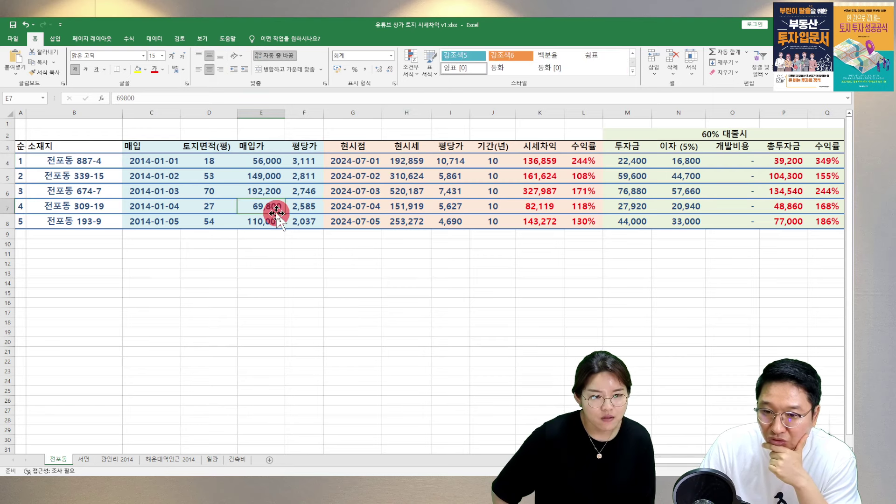
{"action": "left_click", "coordinate": [402, 202]}
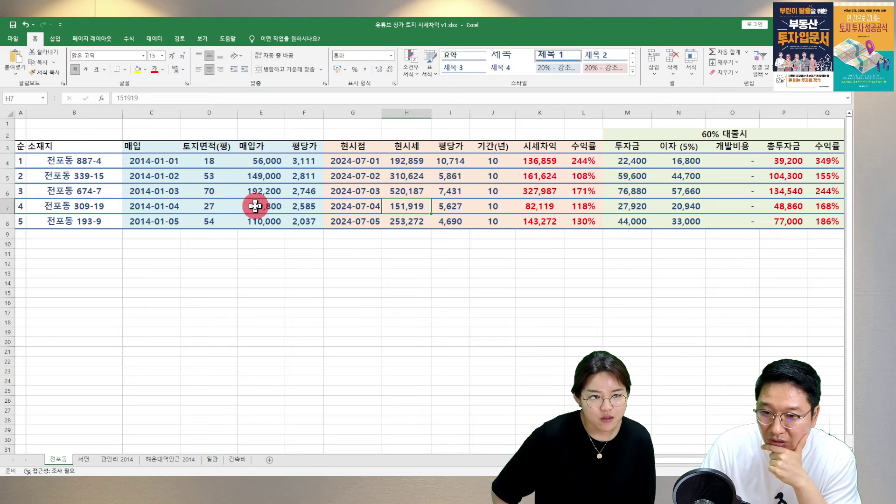